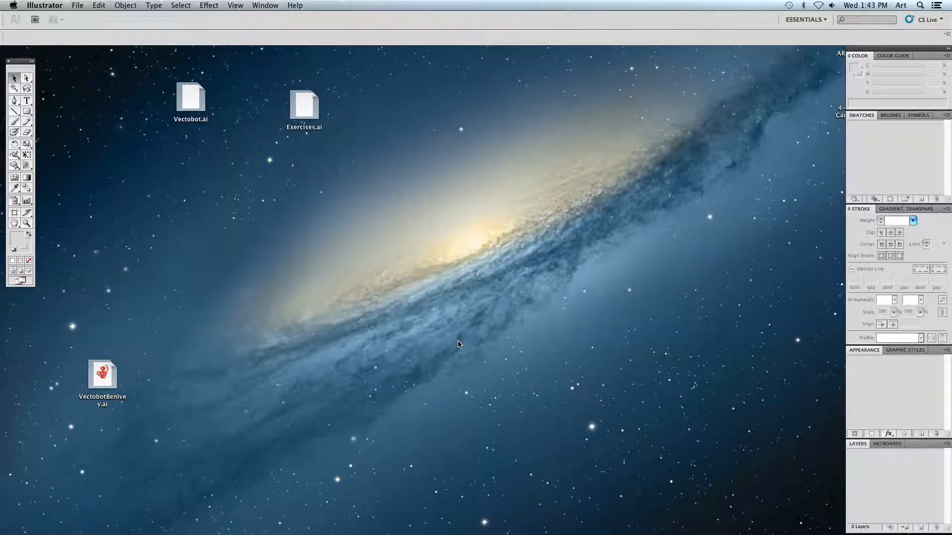
# Step: Move the Tools panel slightly inward and place Swatches last in its panel group, after Brushes and Symbols
pyautogui.click(18, 63)
pyautogui.moveTo(18, 63); pyautogui.dragTo(38, 68)
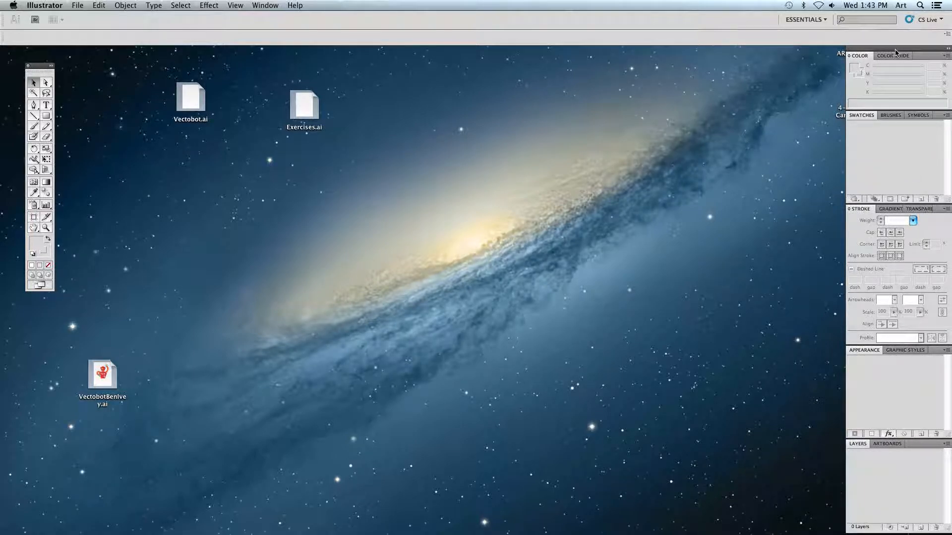
pyautogui.doubleClick(920, 49)
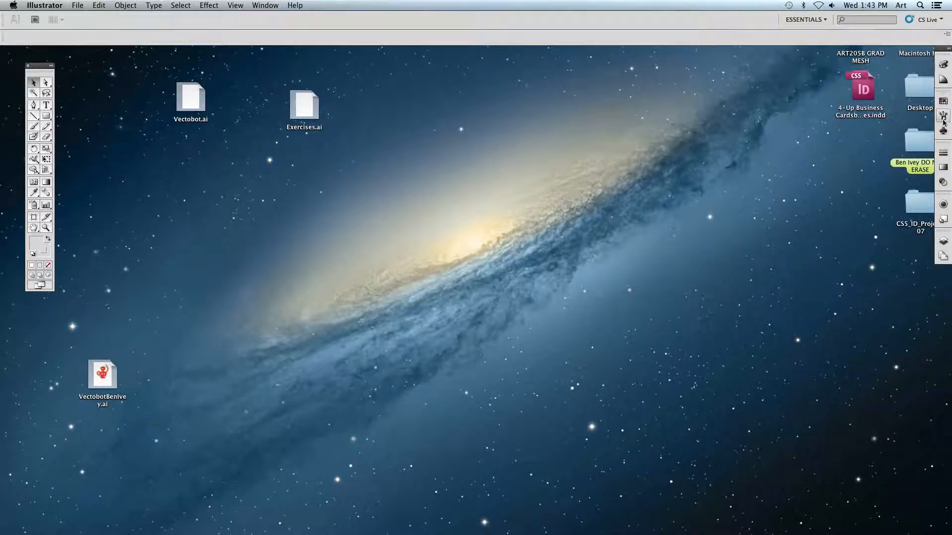
pyautogui.click(941, 50)
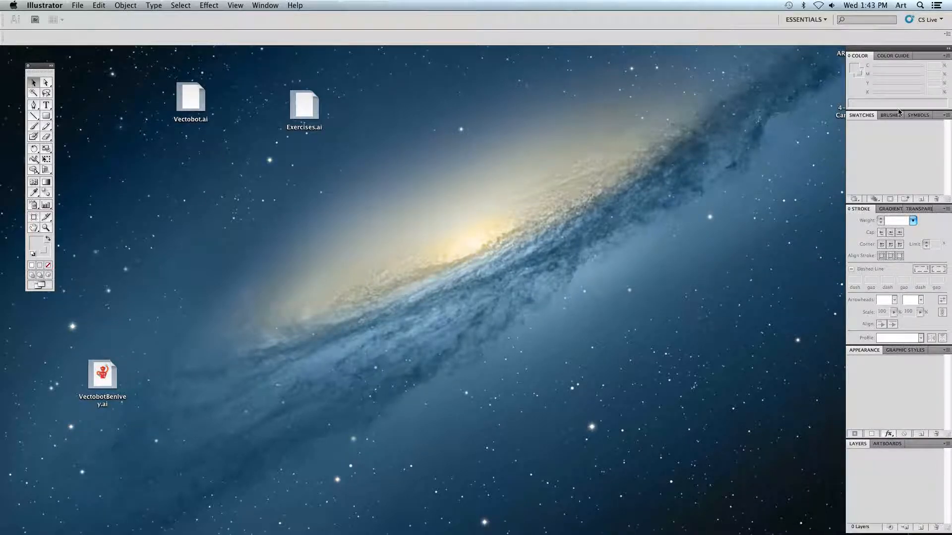
pyautogui.moveTo(867, 117)
pyautogui.mouseDown()
pyautogui.moveTo(651, 133)
pyautogui.moveTo(684, 142)
pyautogui.moveTo(675, 151)
pyautogui.moveTo(760, 174)
pyautogui.moveTo(861, 127)
pyautogui.moveTo(862, 114)
pyautogui.mouseUp()
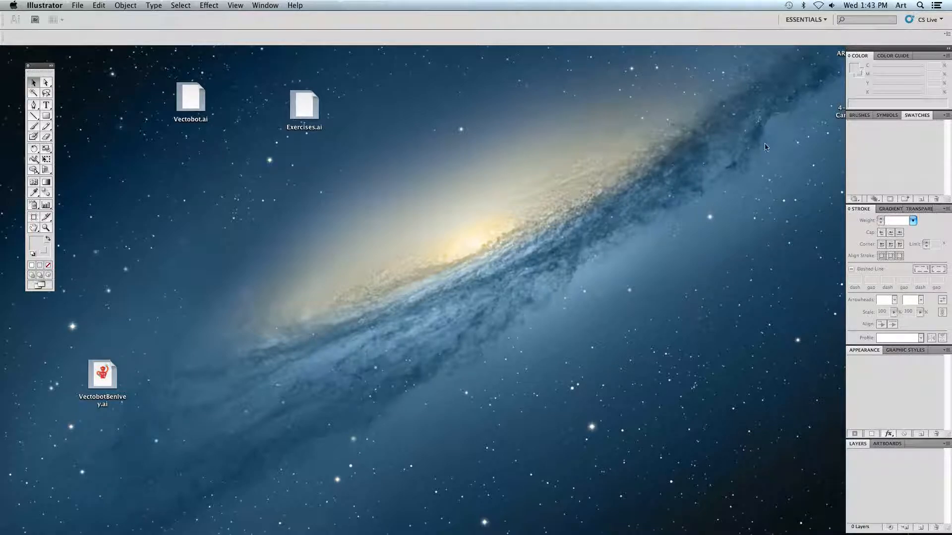
# Step: Create a new one-artboard Letter document, 8.5 by 11 in portrait, in CMYK with 300 ppi raster effects
pyautogui.click(80, 5)
pyautogui.click(82, 18)
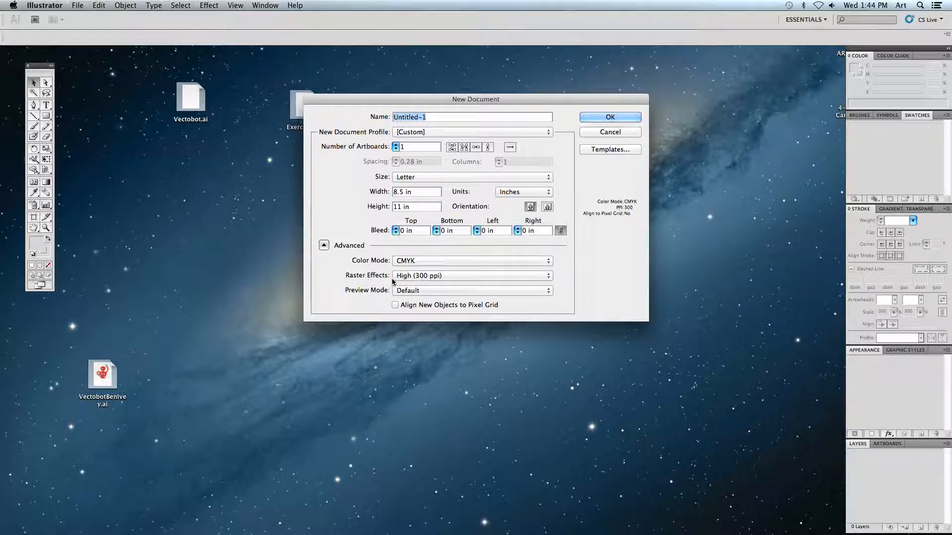
pyautogui.click(404, 264)
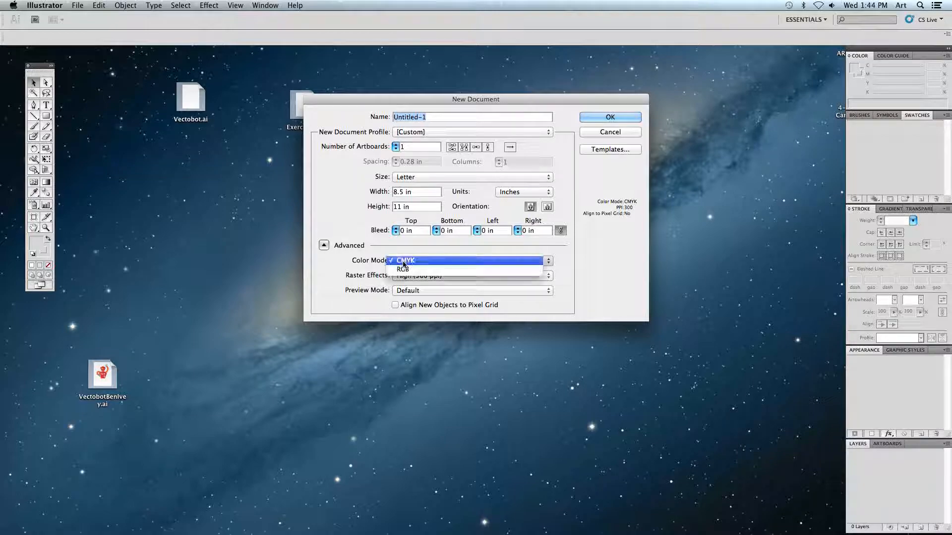
pyautogui.click(374, 248)
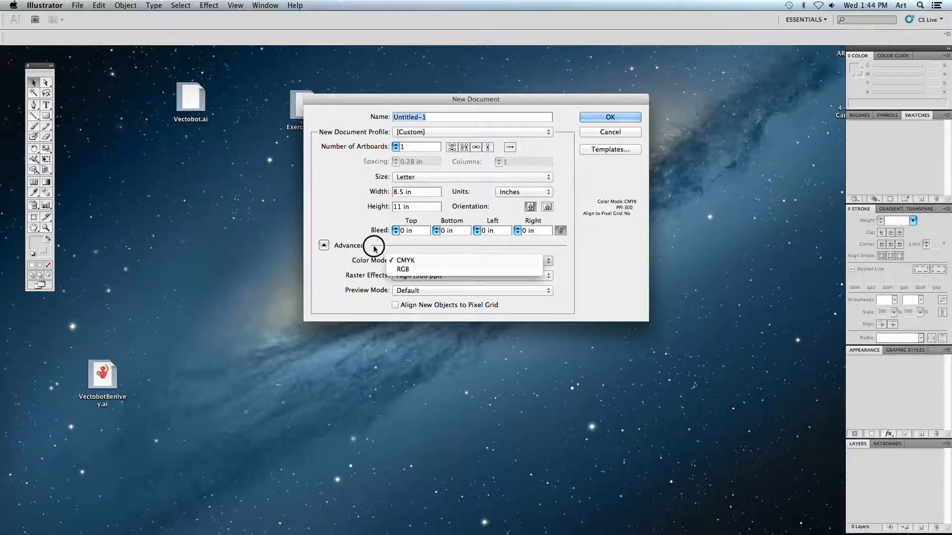
pyautogui.click(592, 118)
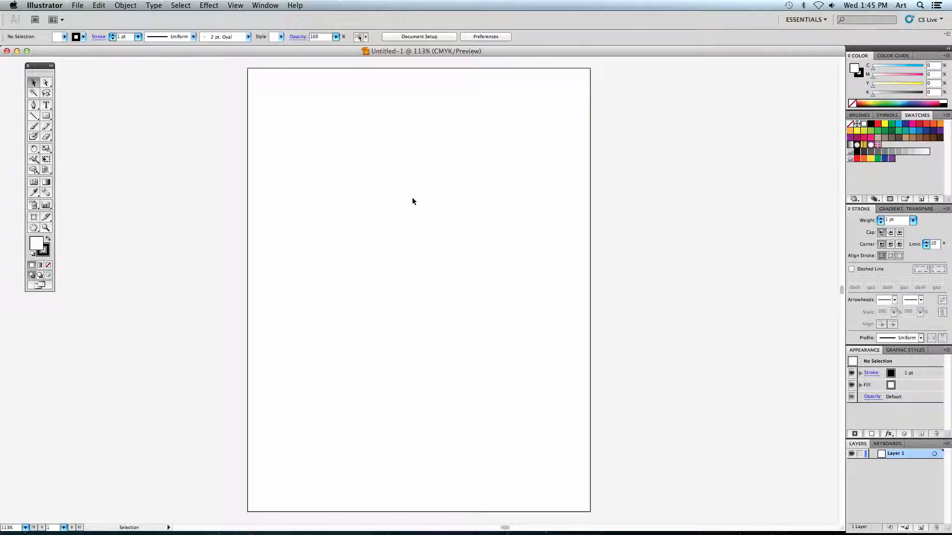
pyautogui.click(47, 105)
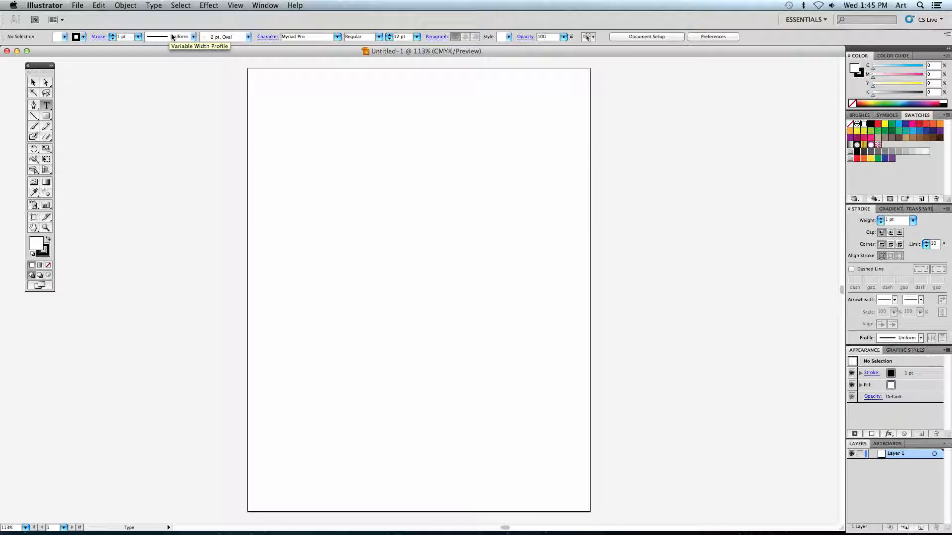
pyautogui.click(256, 6)
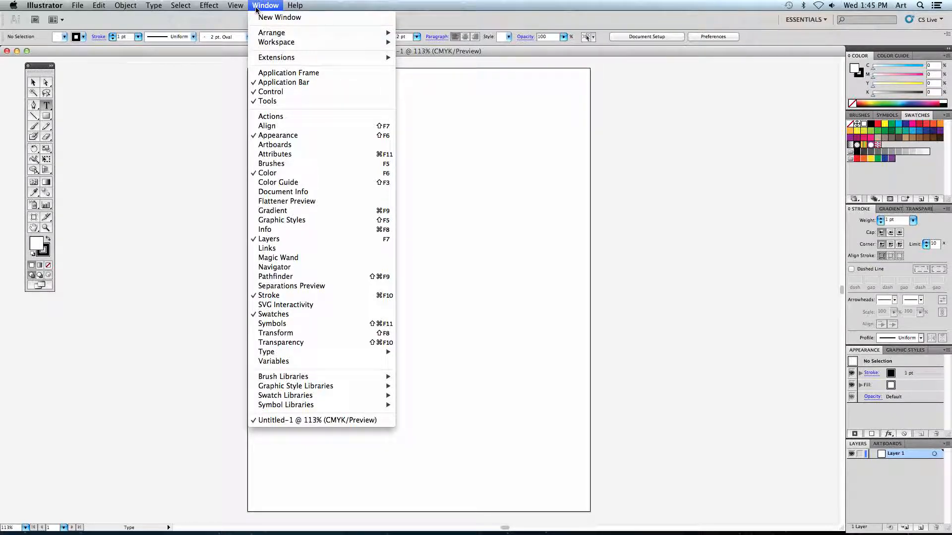
pyautogui.click(256, 6)
pyautogui.click(256, 7)
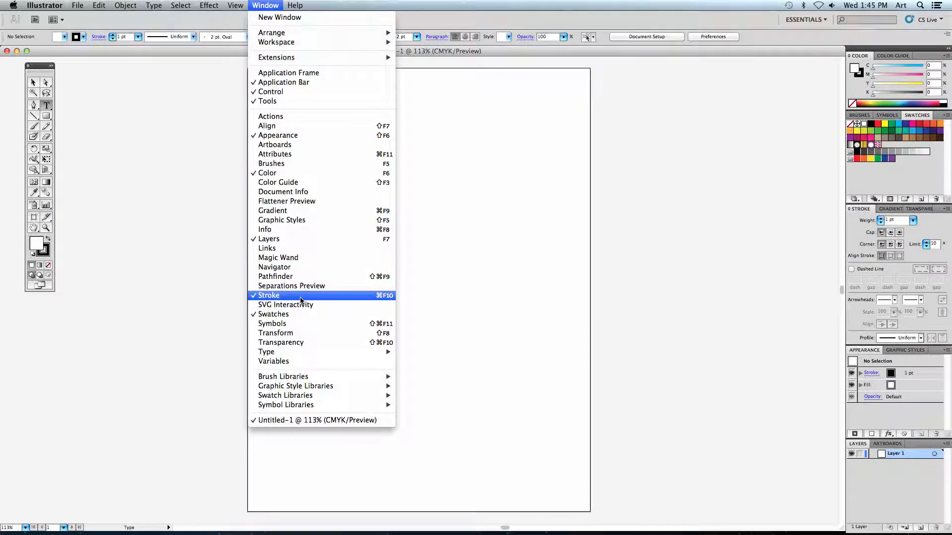
pyautogui.click(267, 6)
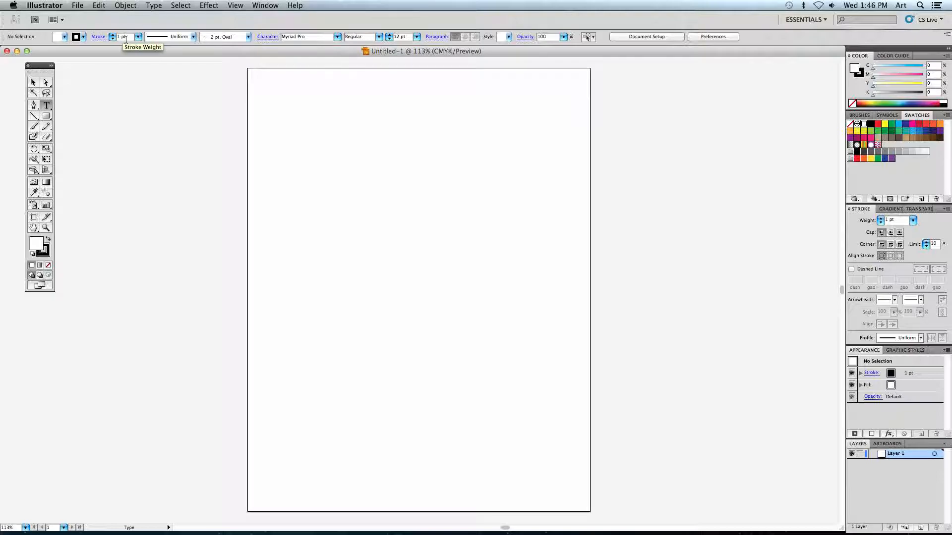
# Step: Tear off the shape tools as a floating set and draw a rectangle about 4.73 by 4.78 in on the page's upper half
pyautogui.click(45, 117)
pyautogui.moveTo(46, 116); pyautogui.dragTo(131, 98)
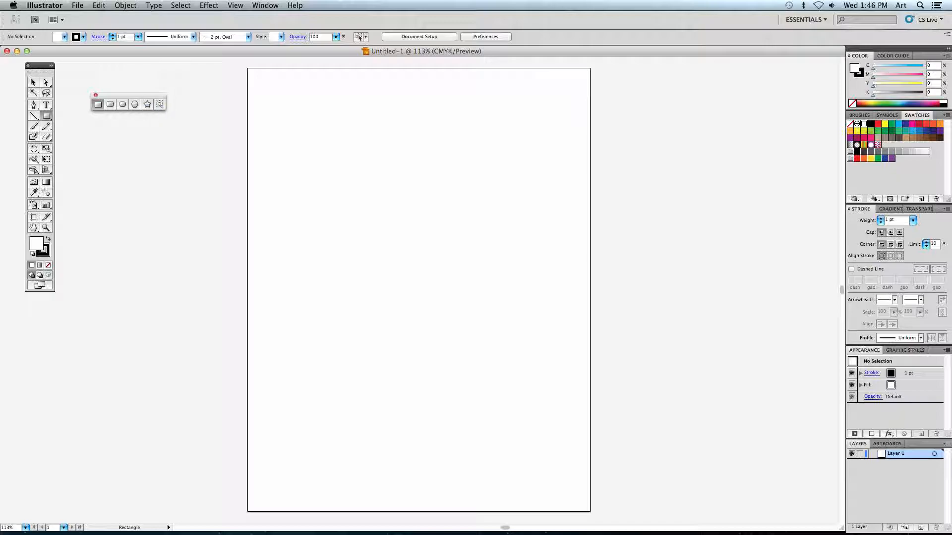
pyautogui.click(97, 105)
pyautogui.moveTo(277, 115); pyautogui.dragTo(302, 292)
pyautogui.moveTo(394, 307)
pyautogui.mouseDown()
pyautogui.moveTo(492, 347)
pyautogui.moveTo(467, 308)
pyautogui.mouseUp()
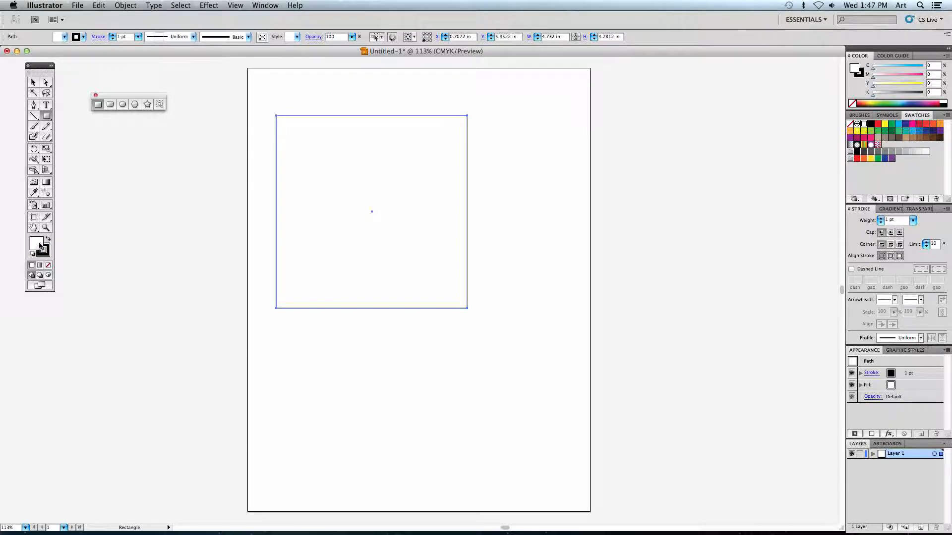
# Step: Fill the rectangle with bright red, C 0, M 99.4, Y 100, K 0, using the Color Picker
pyautogui.click(63, 39)
pyautogui.click(64, 39)
pyautogui.click(46, 254)
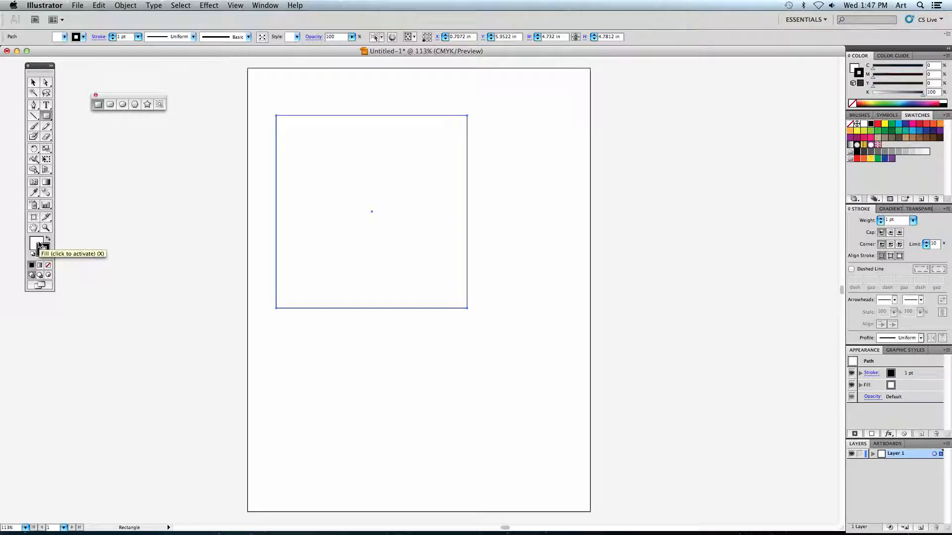
pyautogui.click(37, 244)
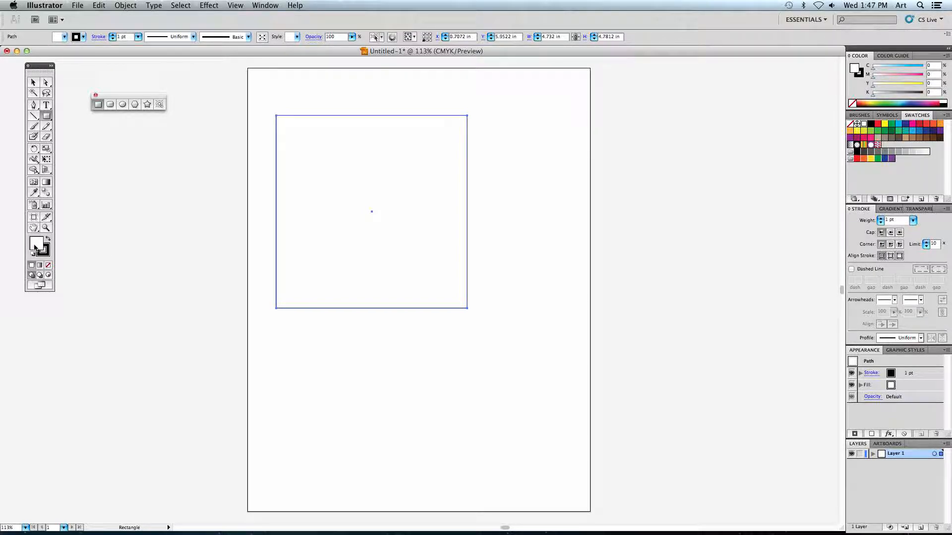
pyautogui.doubleClick(37, 247)
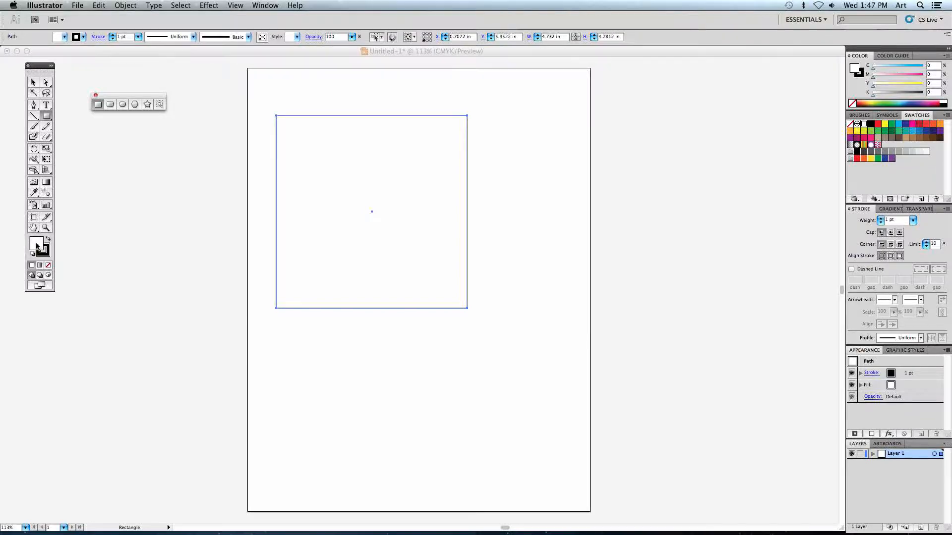
pyautogui.moveTo(449, 120); pyautogui.dragTo(537, 125)
pyautogui.click(550, 148)
pyautogui.click(664, 155)
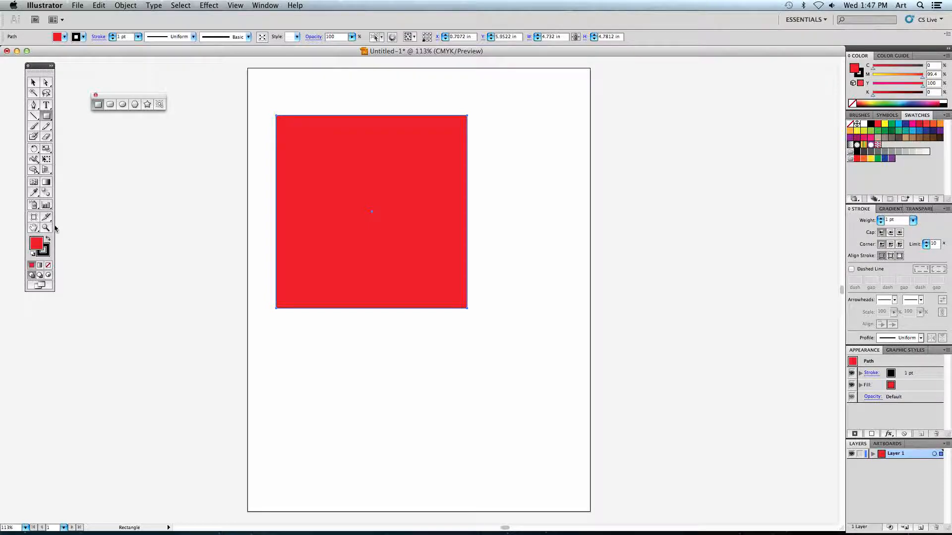
# Step: Change the rectangle's stroke color to blue, C 86.14, M 73.74, Y 0, K 0
pyautogui.click(48, 250)
pyautogui.doubleClick(48, 250)
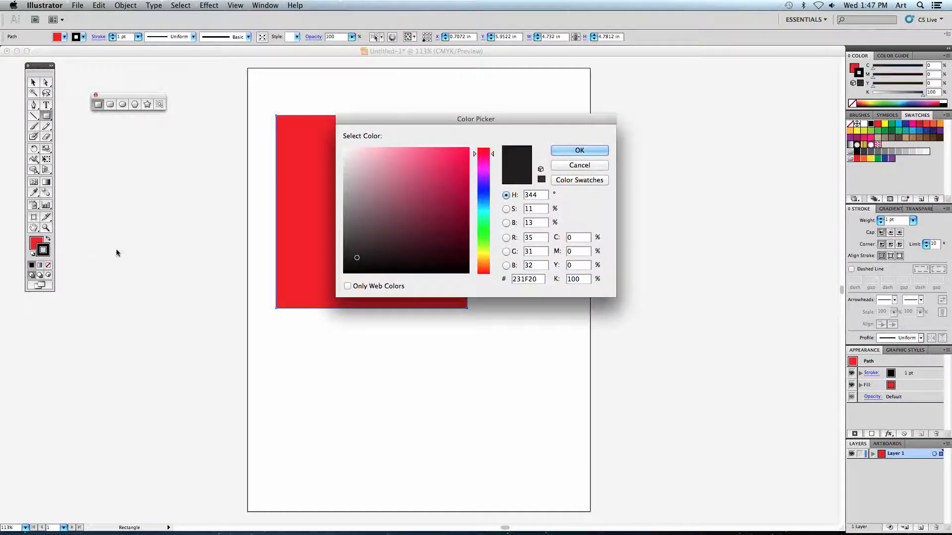
pyautogui.moveTo(485, 211); pyautogui.dragTo(483, 193)
pyautogui.click(461, 169)
pyautogui.click(578, 150)
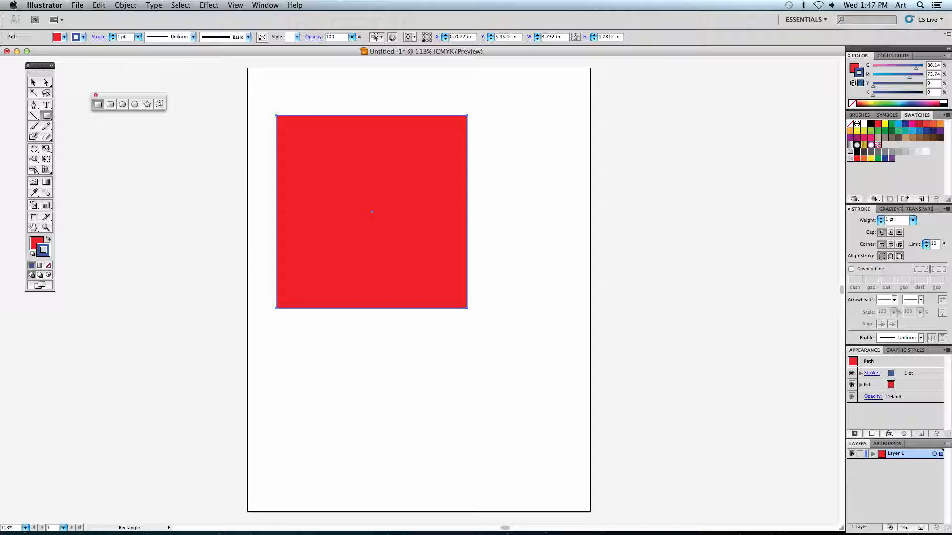
# Step: Examine the blue stroke along the rectangle's top edge up close, and return to the full-page view
pyautogui.click(46, 228)
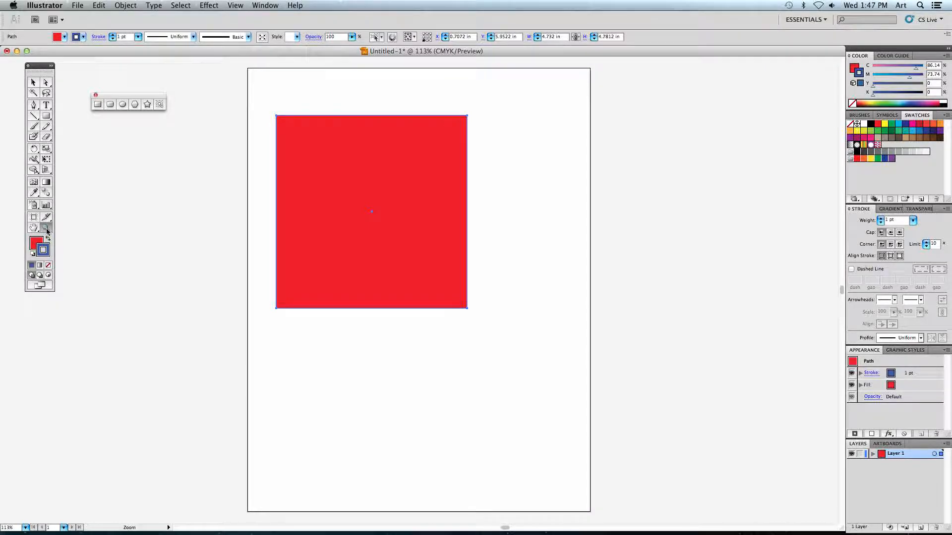
pyautogui.click(334, 118)
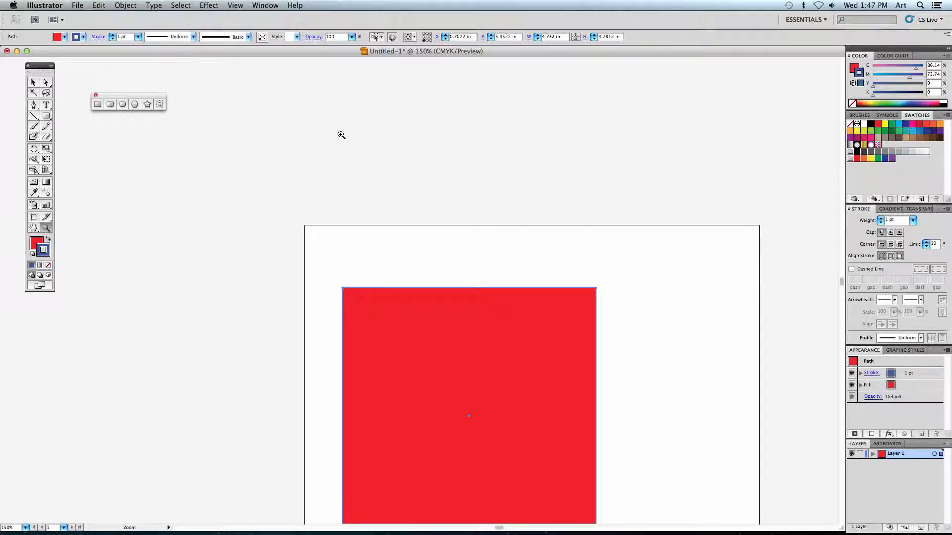
pyautogui.click(402, 292)
pyautogui.click(415, 304)
pyautogui.click(416, 304)
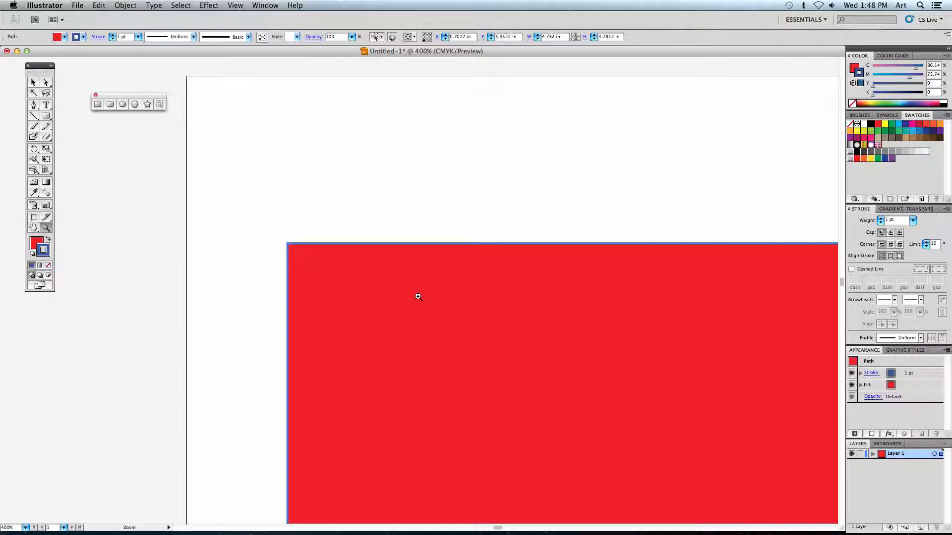
pyautogui.press('super+minus')
pyautogui.press('super+minus')
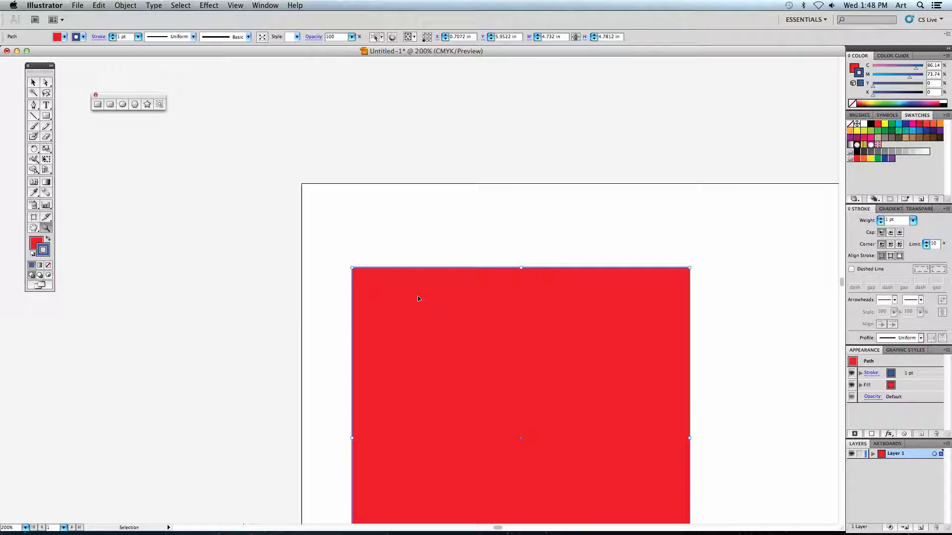
pyautogui.click(417, 298)
pyautogui.click(418, 297)
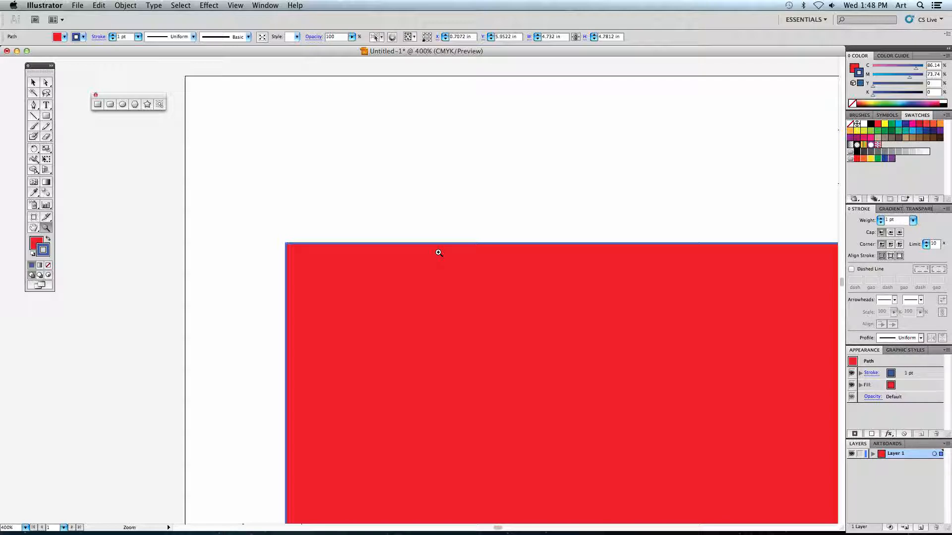
pyautogui.press('super+minus')
pyautogui.press('super+0')
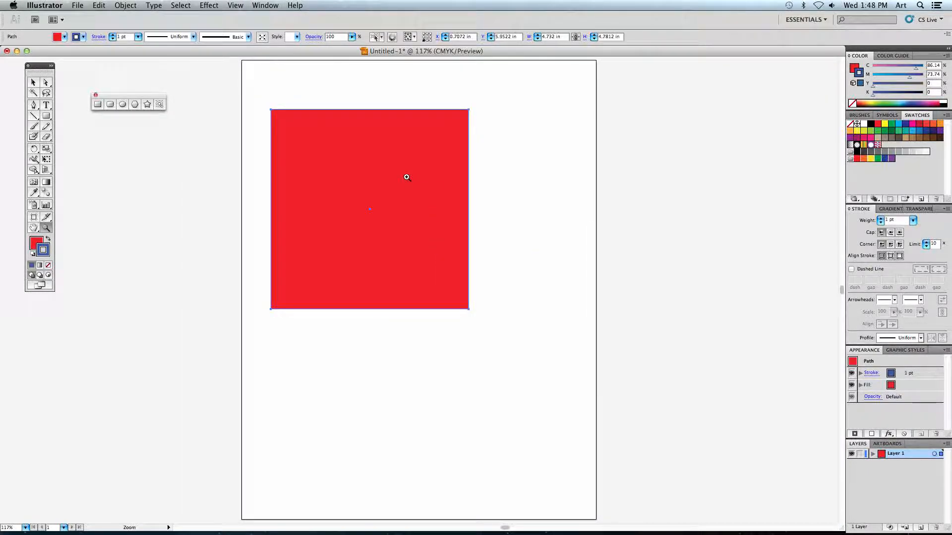
# Step: Move the whole red rectangle about 1.3 in to the right on the page with the Selection tool
pyautogui.click(34, 84)
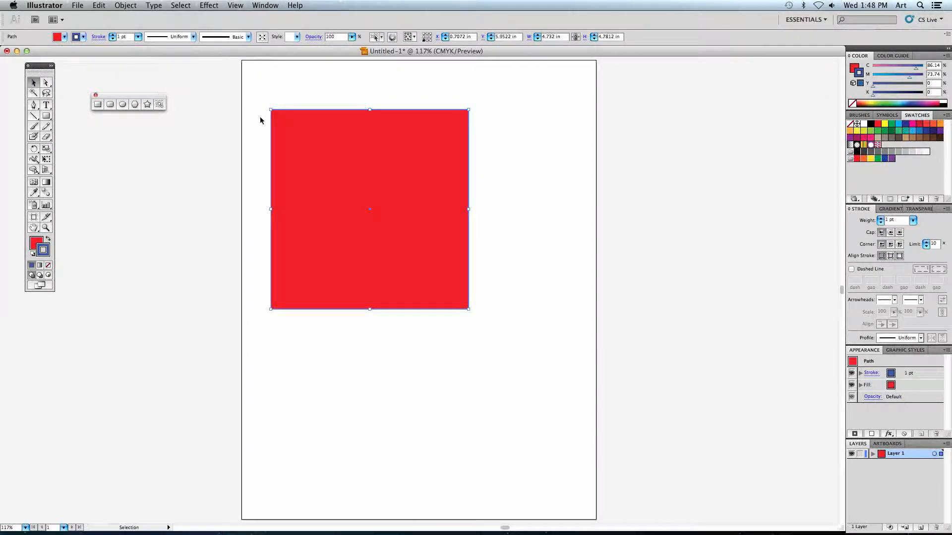
pyautogui.moveTo(285, 127); pyautogui.dragTo(349, 142)
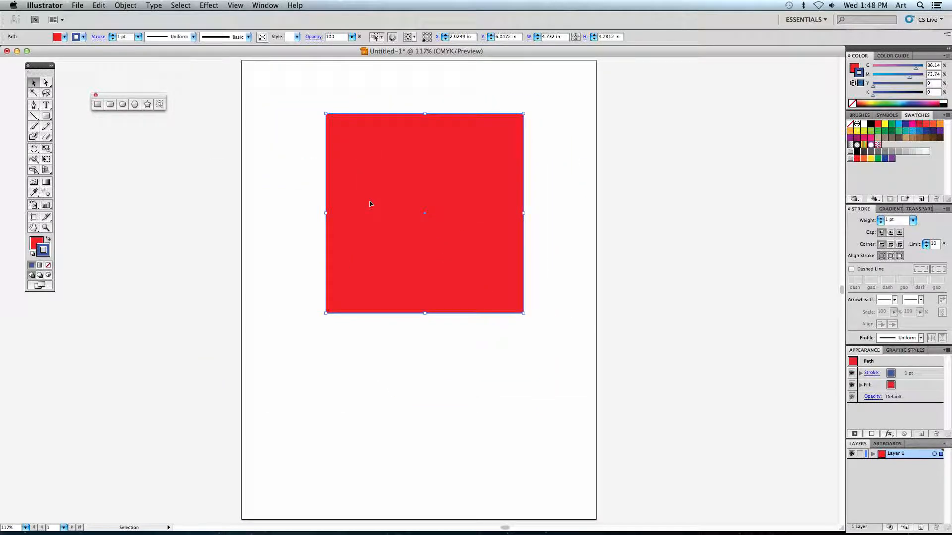
# Step: Distort the rectangle into a slanted shape with Direct Selection by moving its upper-right anchor inward, its top edge left and its upper-left anchor outward
pyautogui.click(45, 85)
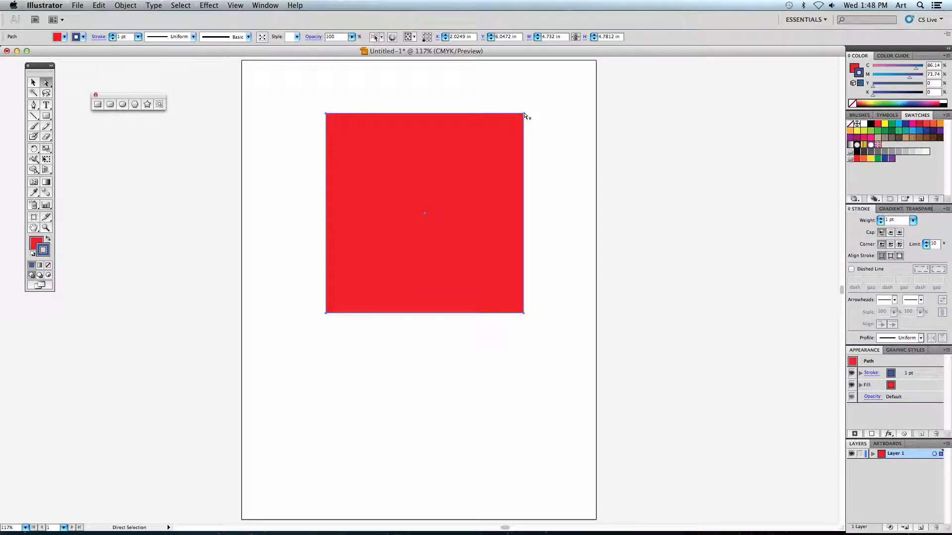
pyautogui.click(523, 114)
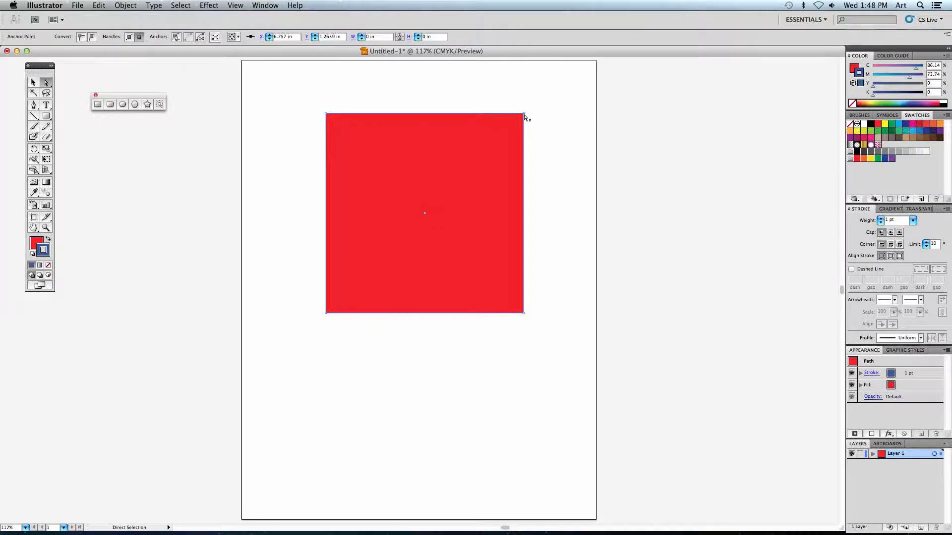
pyautogui.moveTo(523, 115); pyautogui.dragTo(429, 143)
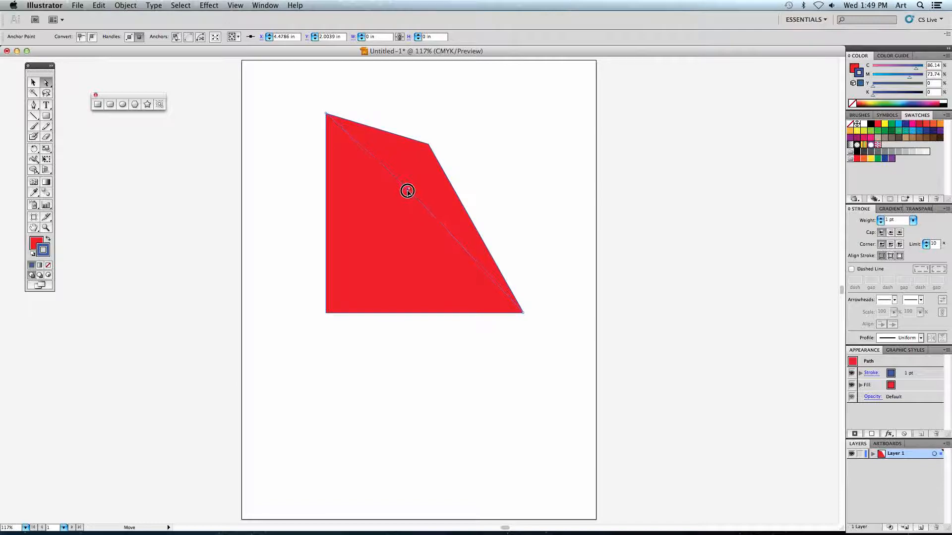
pyautogui.moveTo(391, 220); pyautogui.dragTo(509, 108)
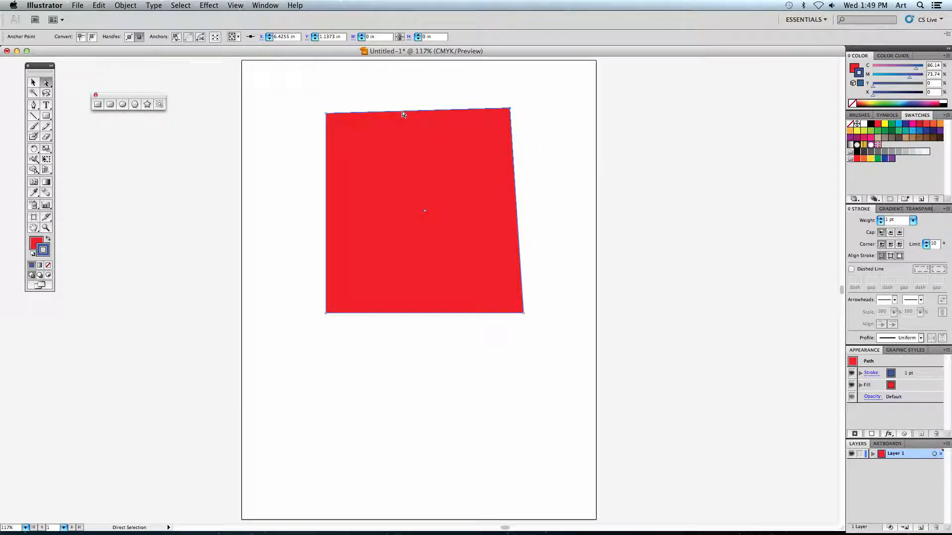
pyautogui.moveTo(362, 115); pyautogui.dragTo(321, 122)
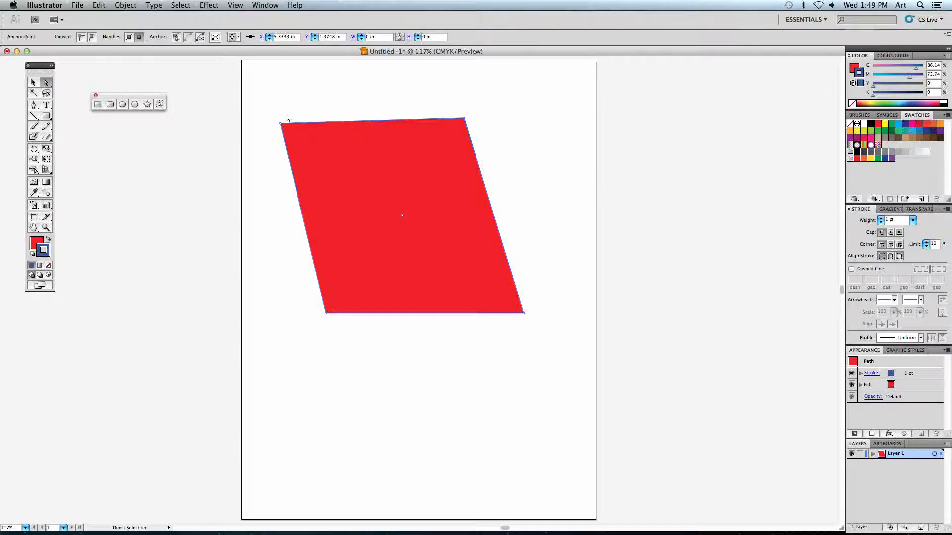
pyautogui.moveTo(280, 124)
pyautogui.mouseDown()
pyautogui.moveTo(340, 162)
pyautogui.moveTo(276, 120)
pyautogui.mouseUp()
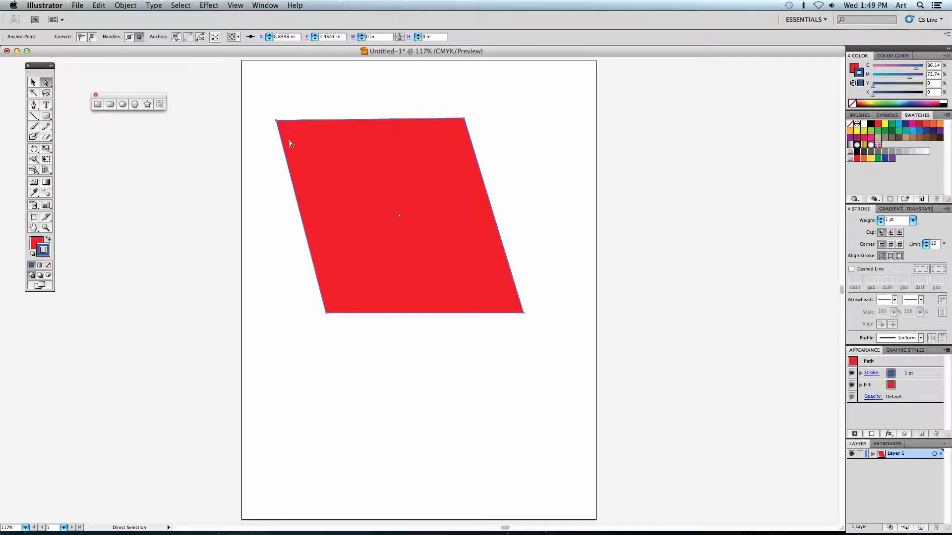
# Step: Move the whole slanted shape down and to the right, and reposition its upper-left anchor at about X 1.99 in, Y 1.72 in
pyautogui.click(330, 102)
pyautogui.moveTo(353, 152); pyautogui.dragTo(382, 181)
pyautogui.moveTo(374, 177); pyautogui.dragTo(319, 153)
pyautogui.moveTo(327, 163); pyautogui.dragTo(387, 169)
pyautogui.moveTo(309, 130); pyautogui.dragTo(325, 132)
pyautogui.click(33, 84)
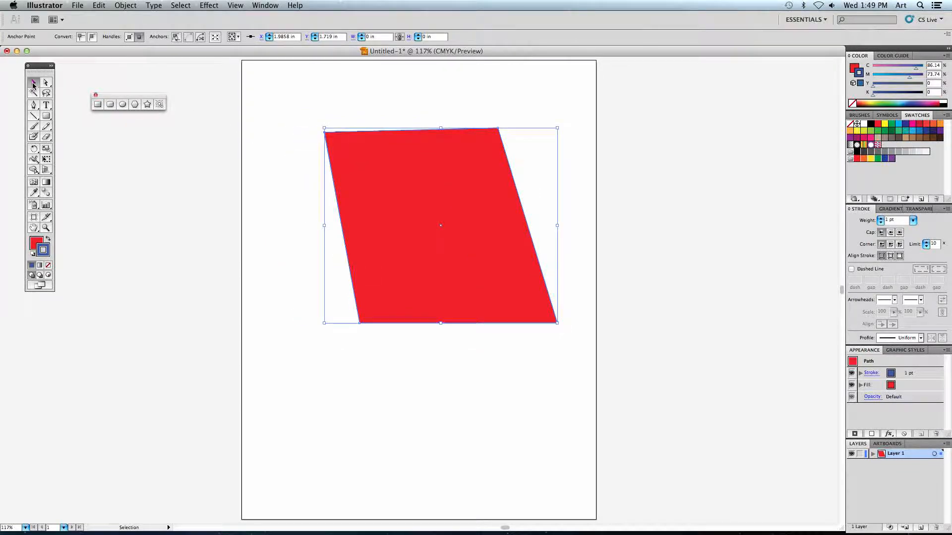
# Step: Scale the slanted shape down from its upper-left corner to about 4.9 by 3.9 in and reposition it near the page's upper-left area
pyautogui.moveTo(370, 178); pyautogui.dragTo(316, 181)
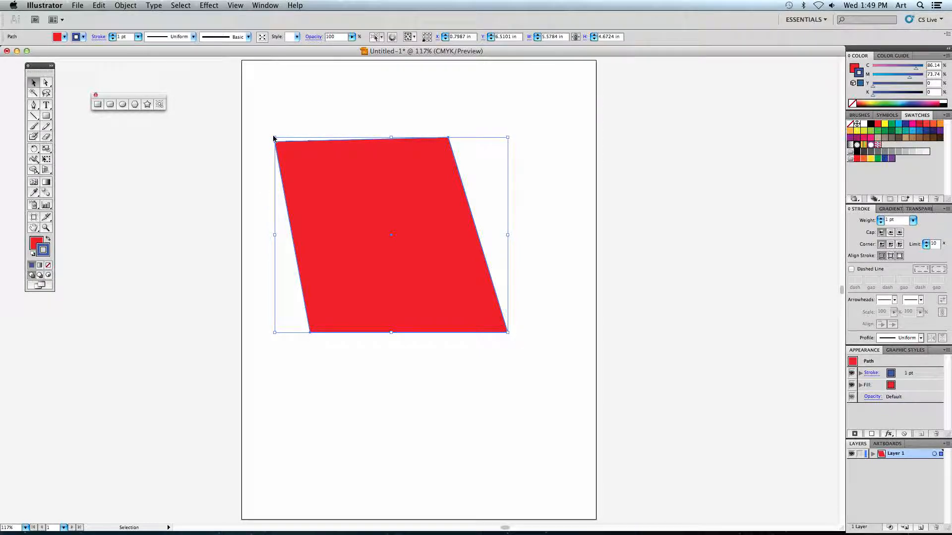
pyautogui.moveTo(273, 137)
pyautogui.mouseDown()
pyautogui.moveTo(391, 230)
pyautogui.moveTo(276, 141)
pyautogui.mouseUp()
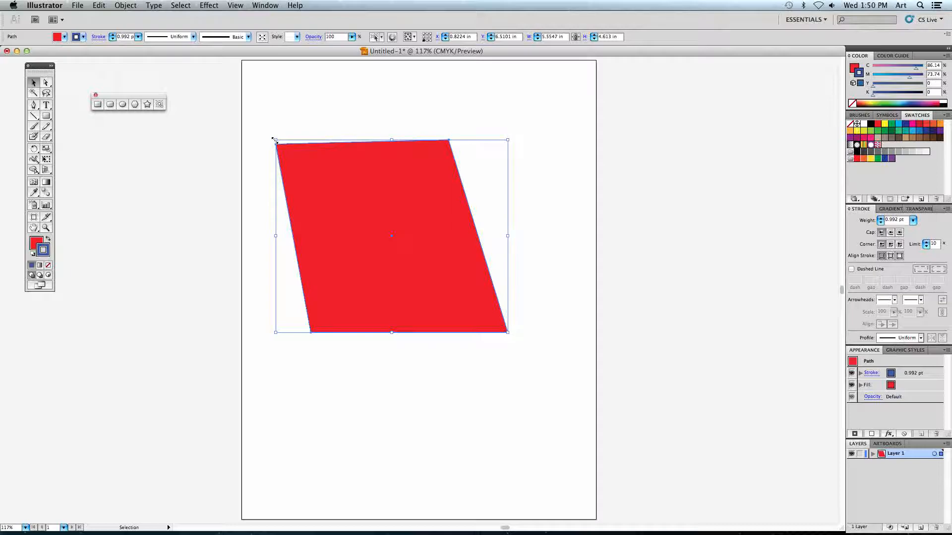
pyautogui.moveTo(275, 140); pyautogui.dragTo(314, 236)
pyautogui.moveTo(364, 261); pyautogui.dragTo(273, 112)
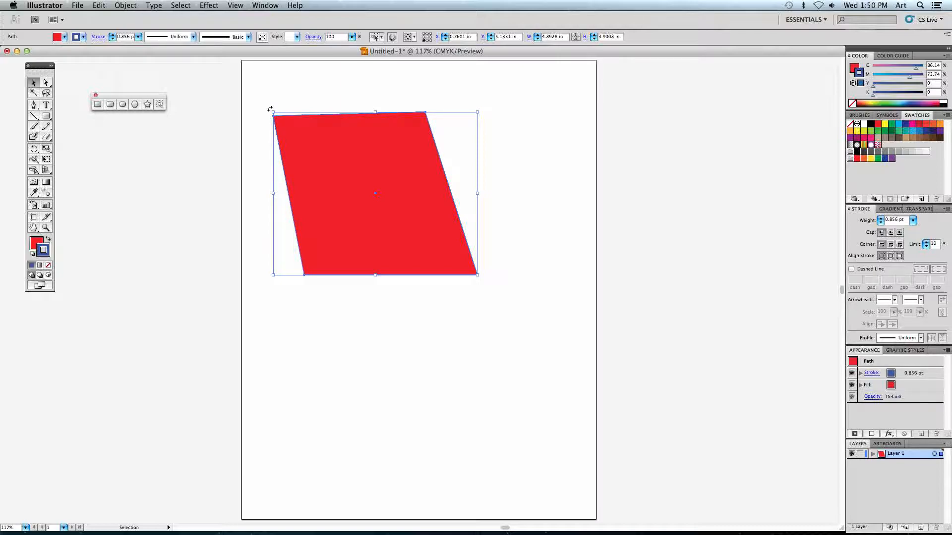
# Step: Rotate the slanted shape back and forth and shrink it to about 4.3 by 3.8 in, and move it about 0.8 in to the left
pyautogui.moveTo(270, 109); pyautogui.dragTo(243, 247)
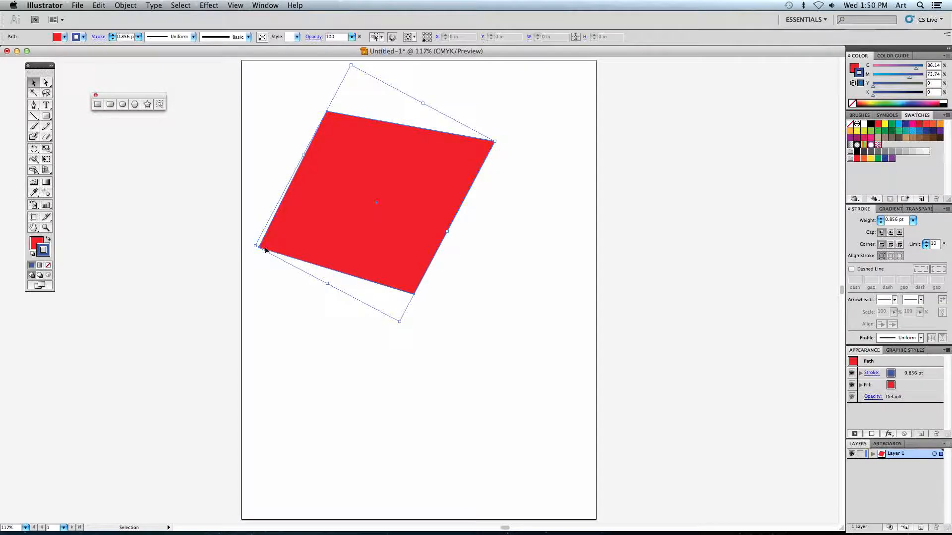
pyautogui.moveTo(254, 249); pyautogui.dragTo(325, 75)
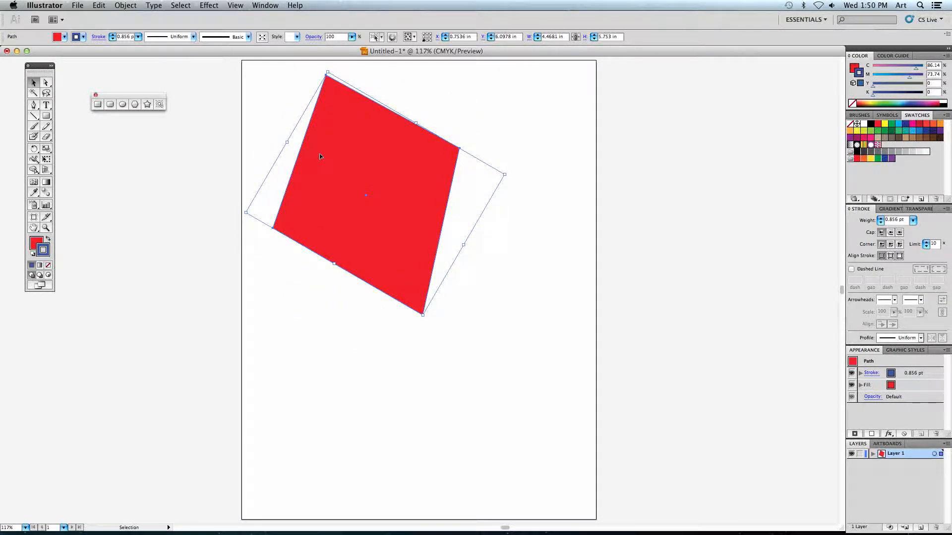
pyautogui.moveTo(327, 71); pyautogui.dragTo(292, 117)
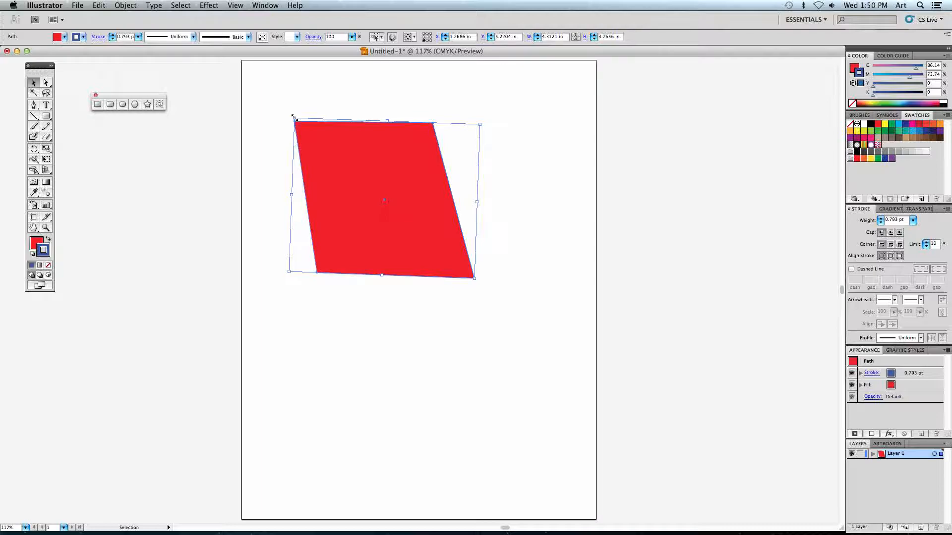
pyautogui.moveTo(329, 144); pyautogui.dragTo(296, 151)
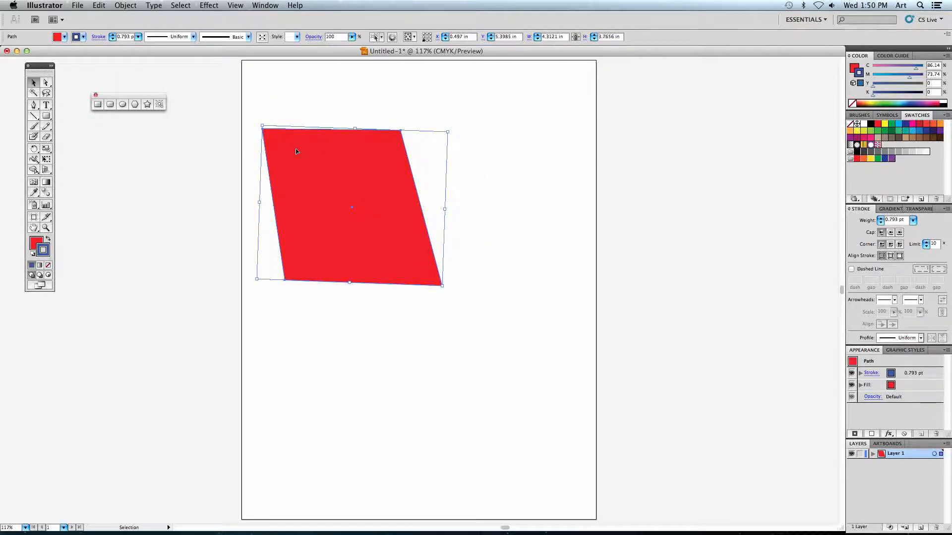
# Step: Delete the slanted shape and draw a rounded rectangle about 4.3 in wide and 3 in high in the upper part of the page
pyautogui.press('Delete')
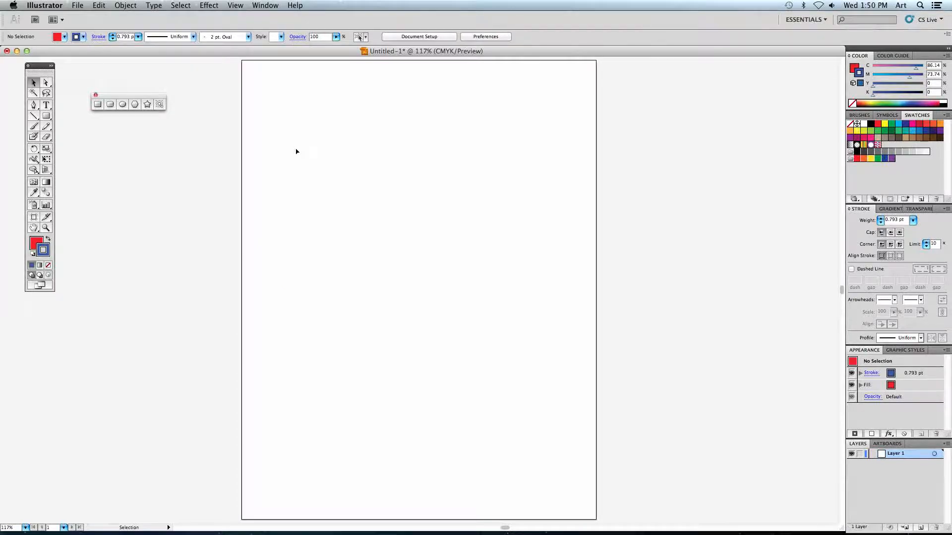
pyautogui.click(109, 105)
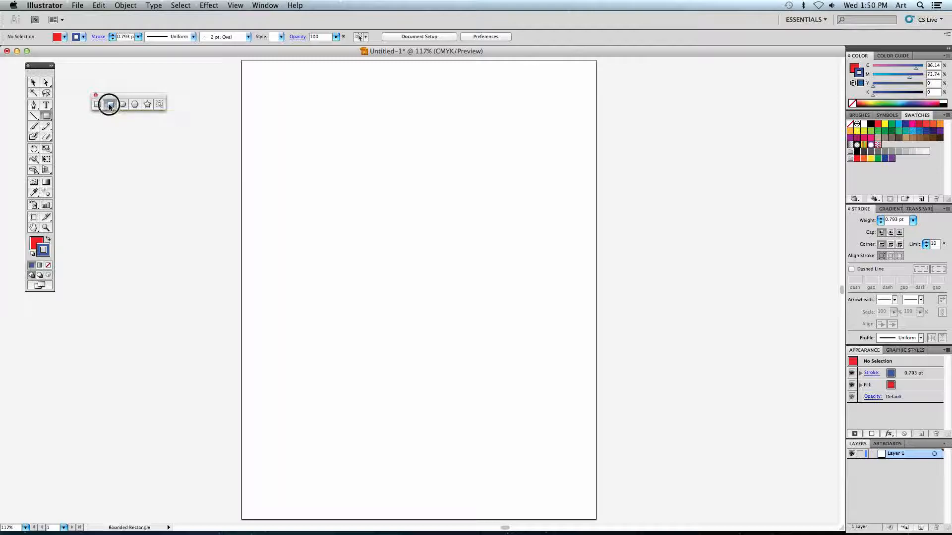
pyautogui.moveTo(255, 110); pyautogui.dragTo(434, 236)
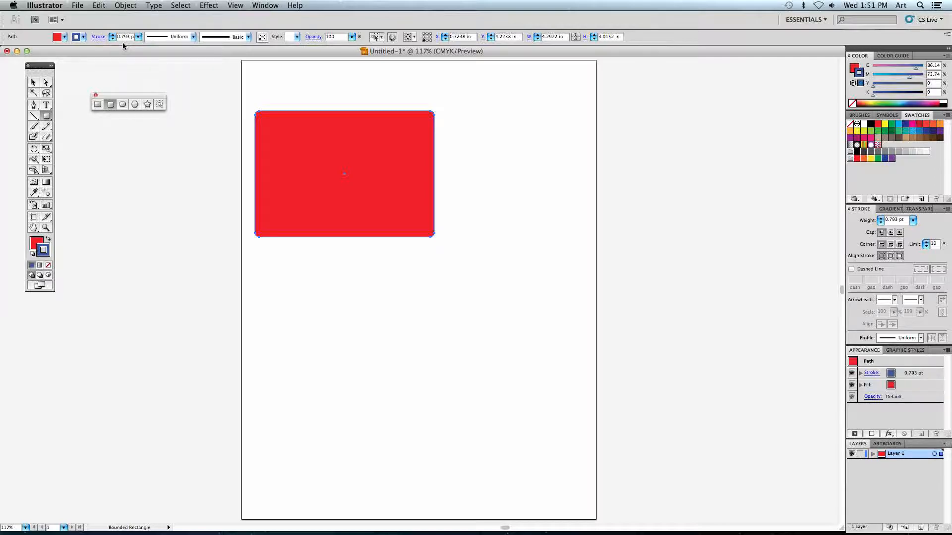
# Step: Try a 4 pt stroke on the rounded rectangle and set its stroke weight to 18 pt
pyautogui.click(138, 36)
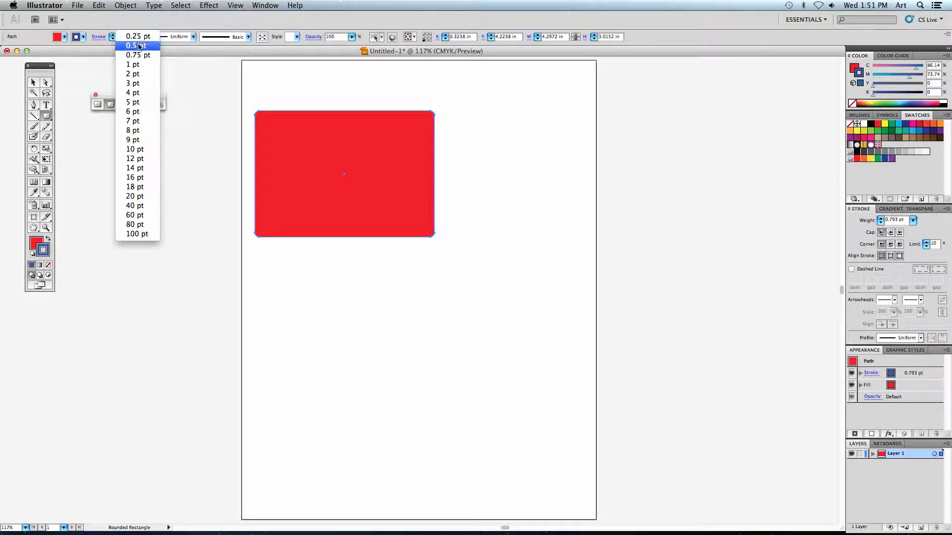
pyautogui.click(143, 93)
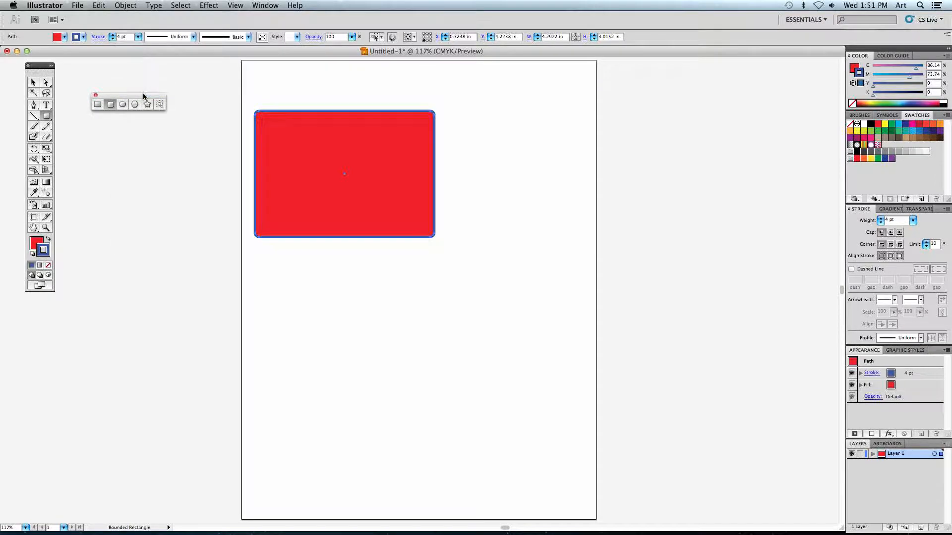
pyautogui.click(137, 38)
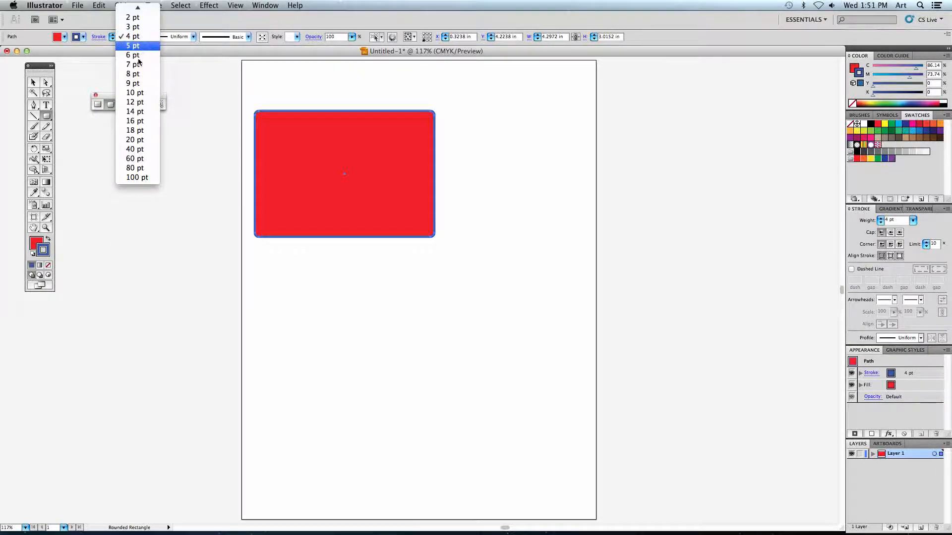
pyautogui.click(135, 130)
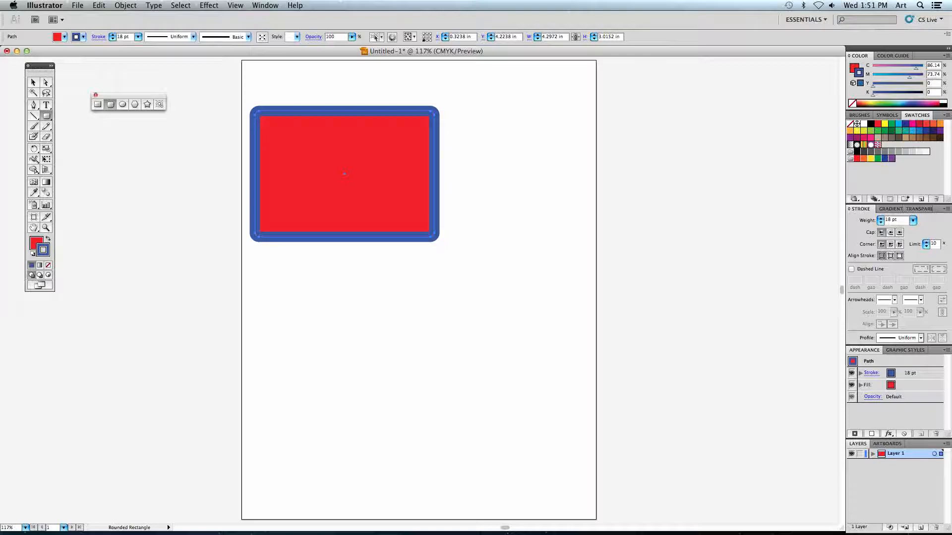
# Step: Raise the rounded rectangle's stroke weight in 1 pt increments to above 36 pt, and lower it to 31 pt
pyautogui.click(124, 38)
pyautogui.press('Up')
pyautogui.press('Up')
pyautogui.press('Up')
pyautogui.press('Up')
pyautogui.press('Up')
pyautogui.press('Up')
pyautogui.press('Up')
pyautogui.press('Up')
pyautogui.press('Up')
pyautogui.press('Up')
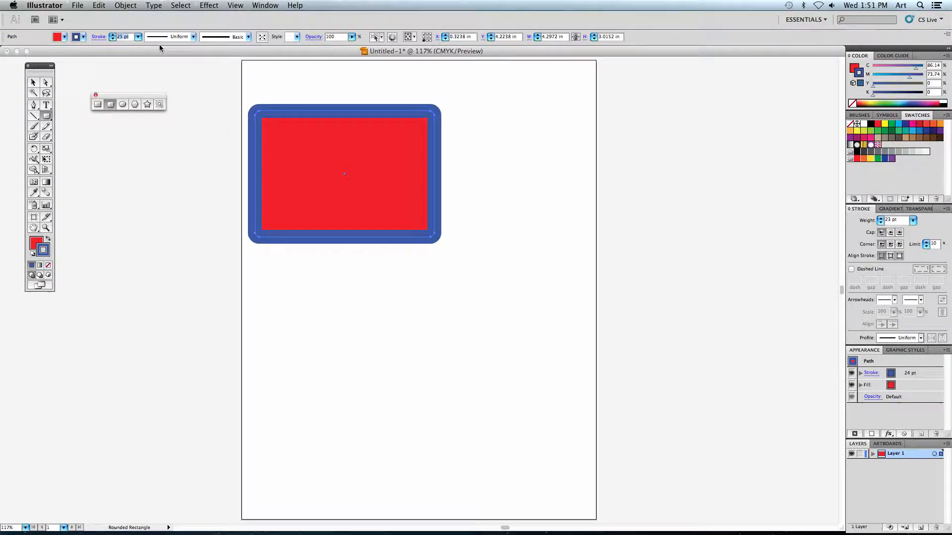
pyautogui.press('Up')
pyautogui.press('Up')
pyautogui.press('Up')
pyautogui.press('Up')
pyautogui.press('Up')
pyautogui.press('Up')
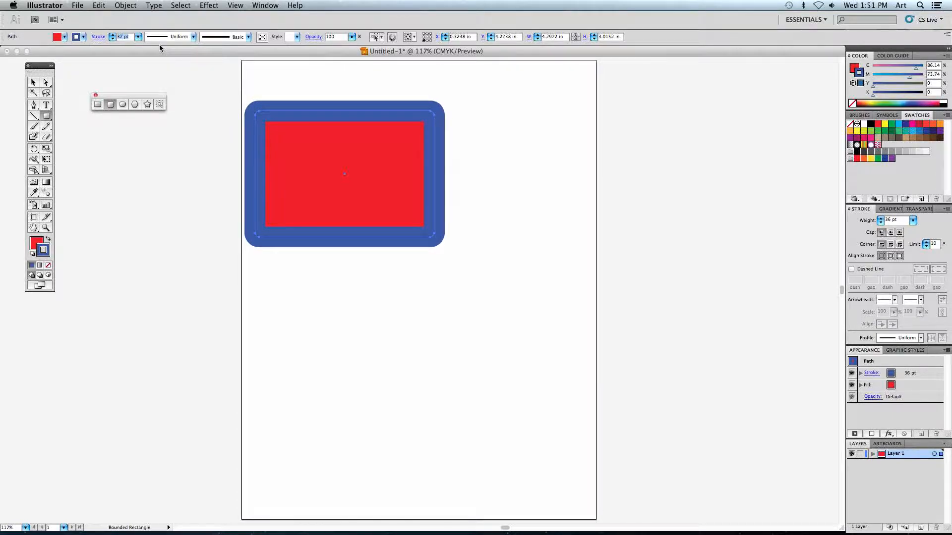
pyautogui.press('Down')
pyautogui.press('Down')
pyautogui.press('Down')
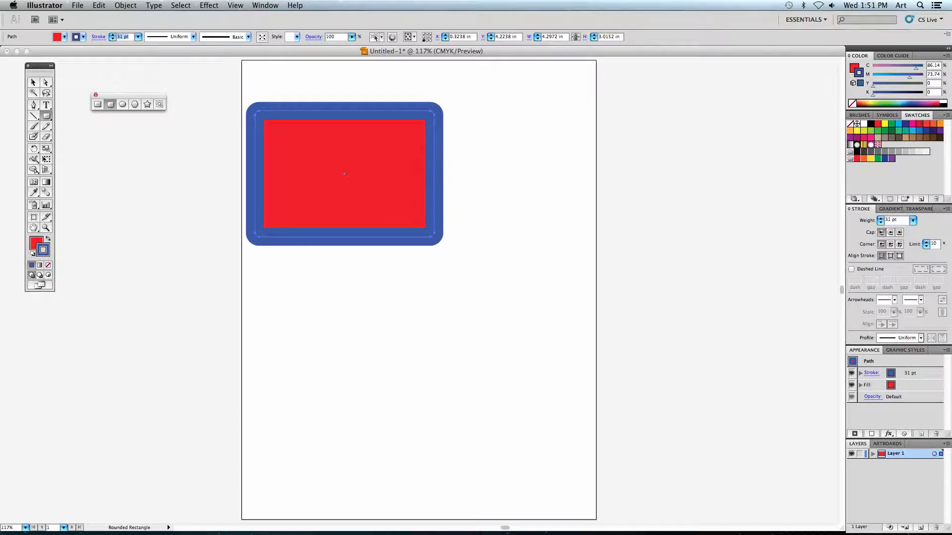
# Step: Move the rounded rectangle about 2.7 in to the right with the Selection tool and deselect it
pyautogui.click(33, 82)
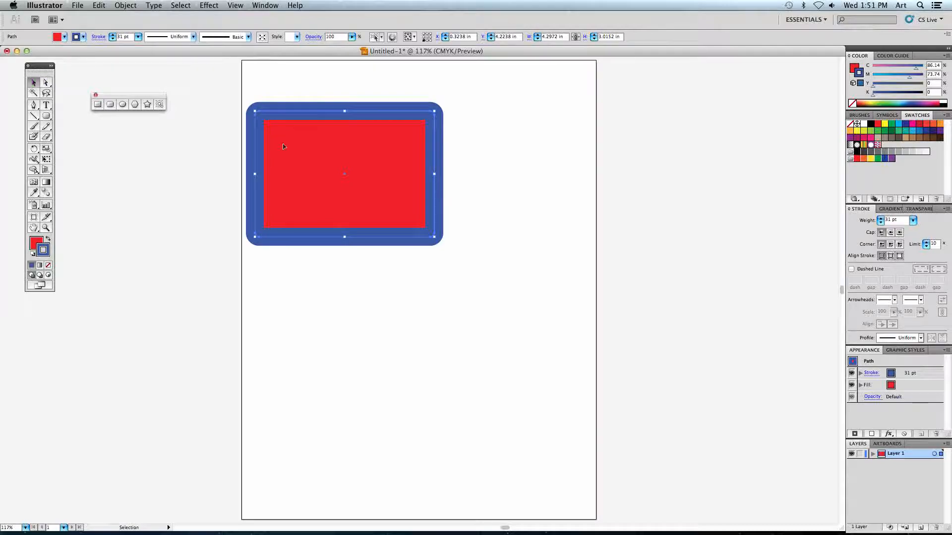
pyautogui.moveTo(275, 162); pyautogui.dragTo(386, 159)
pyautogui.click(150, 136)
# Step: Draw three more rounded rectangles beside the first: a small one, one about 2.5 by 2.2 in, and one about 2.5 by 2 in
pyautogui.click(110, 104)
pyautogui.moveTo(279, 263)
pyautogui.mouseDown()
pyautogui.moveTo(291, 337)
pyautogui.moveTo(432, 364)
pyautogui.moveTo(410, 342)
pyautogui.moveTo(329, 320)
pyautogui.moveTo(338, 327)
pyautogui.mouseUp()
pyautogui.moveTo(298, 196); pyautogui.dragTo(400, 288)
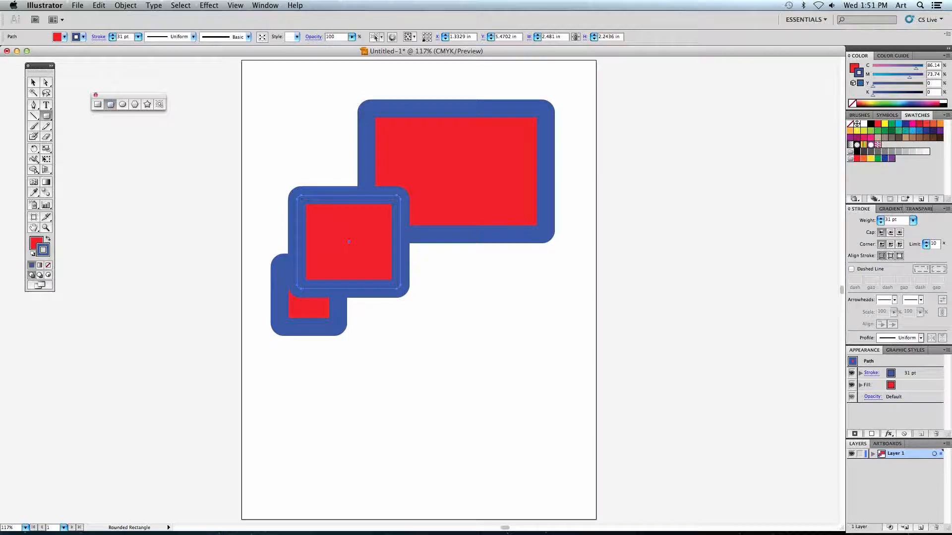
pyautogui.moveTo(301, 125); pyautogui.dragTo(406, 209)
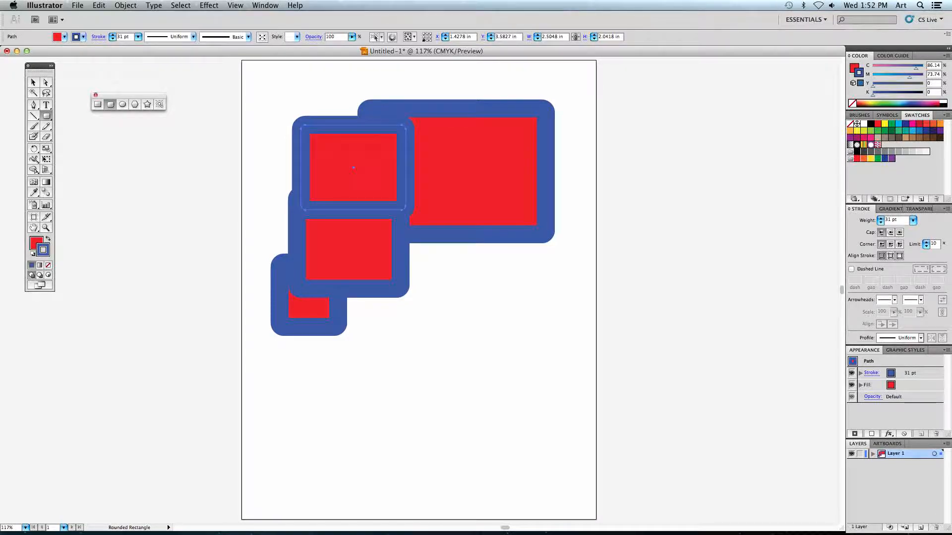
# Step: Create a rounded rectangle by exact values: 4 in wide, 4 in high, with a 0.25 in corner radius, in the lower-right page area
pyautogui.scroll(-2, 420, 289)
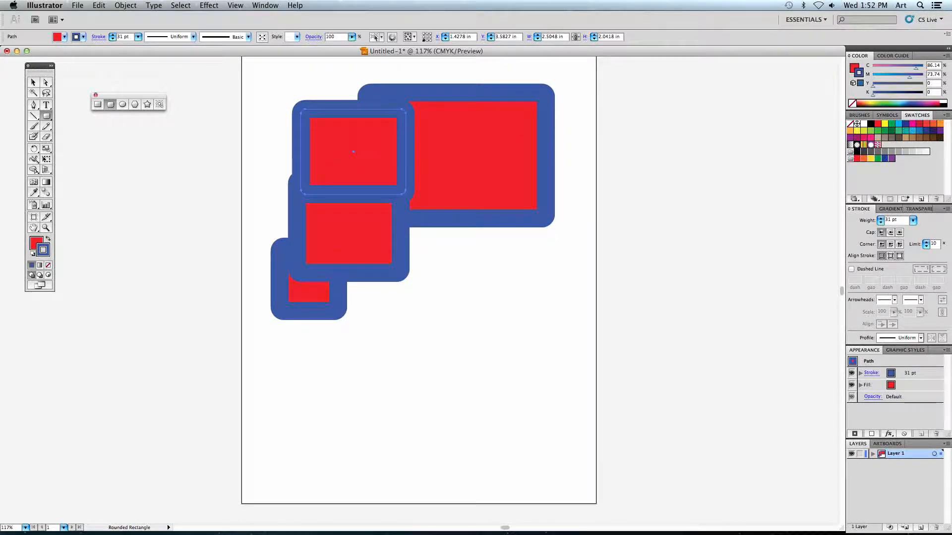
pyautogui.click(471, 282)
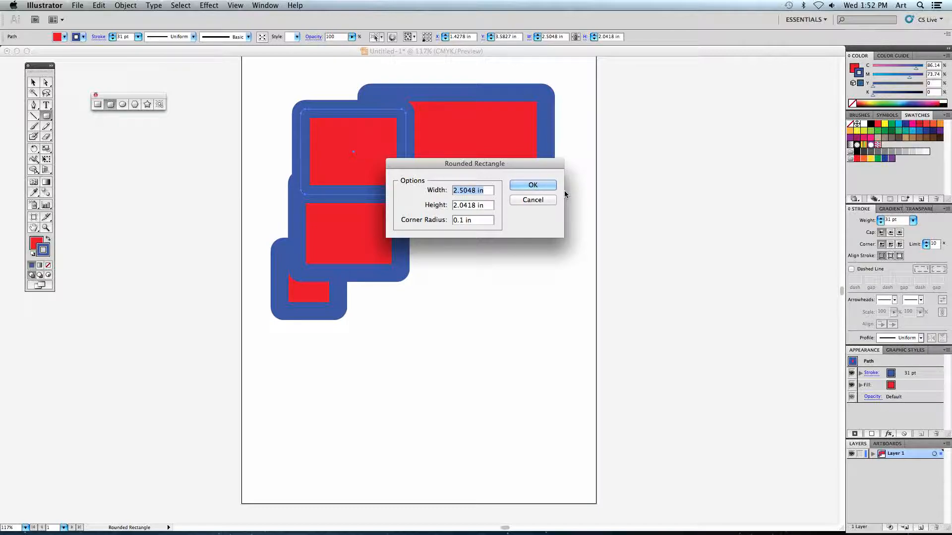
pyautogui.write('4')
pyautogui.press('Tab')
pyautogui.write('4')
pyautogui.press('Tab')
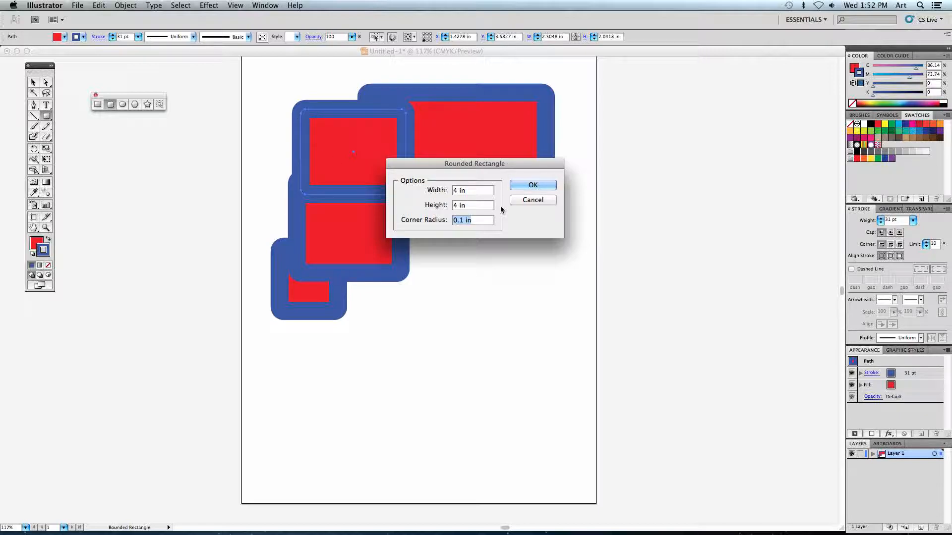
pyautogui.write('.25')
pyautogui.click(486, 208)
pyautogui.click(530, 186)
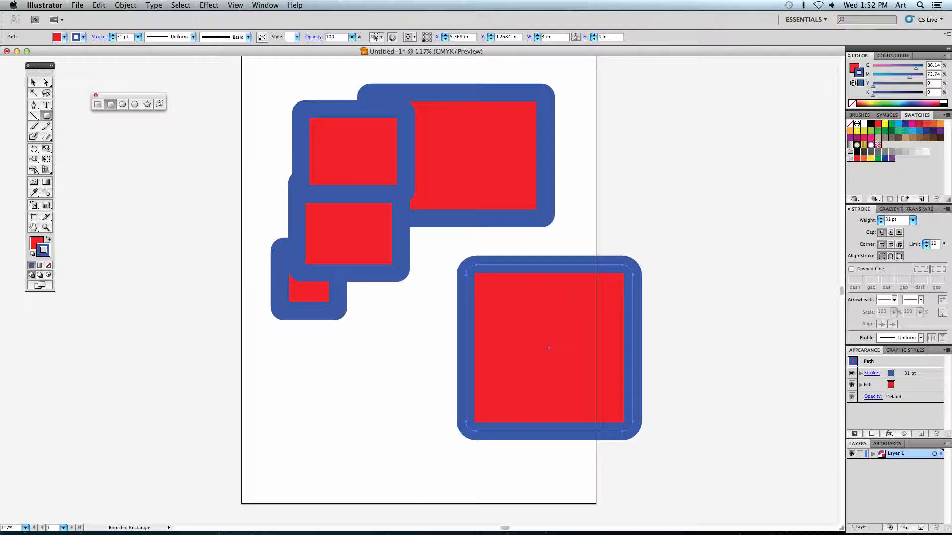
# Step: Create another 4 by 4 in rounded rectangle with a 1 in corner radius, overlapping the previous square
pyautogui.click(389, 310)
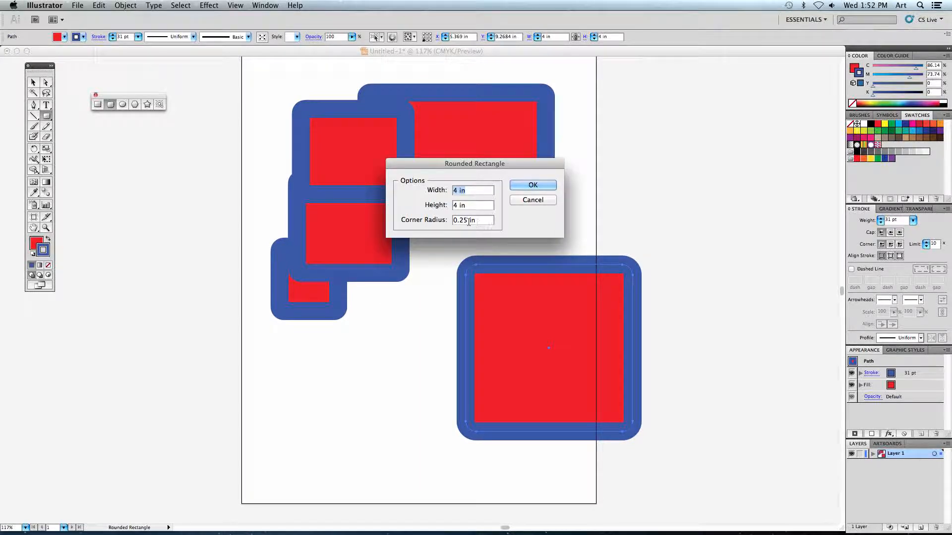
pyautogui.write('1')
pyautogui.click(529, 185)
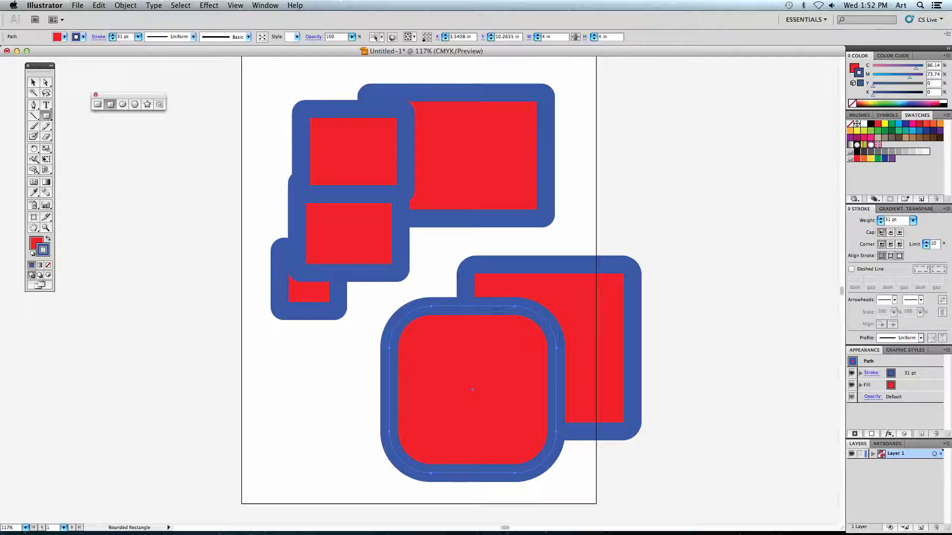
# Step: Select all the rounded rectangles together and delete them from the page
pyautogui.click(34, 83)
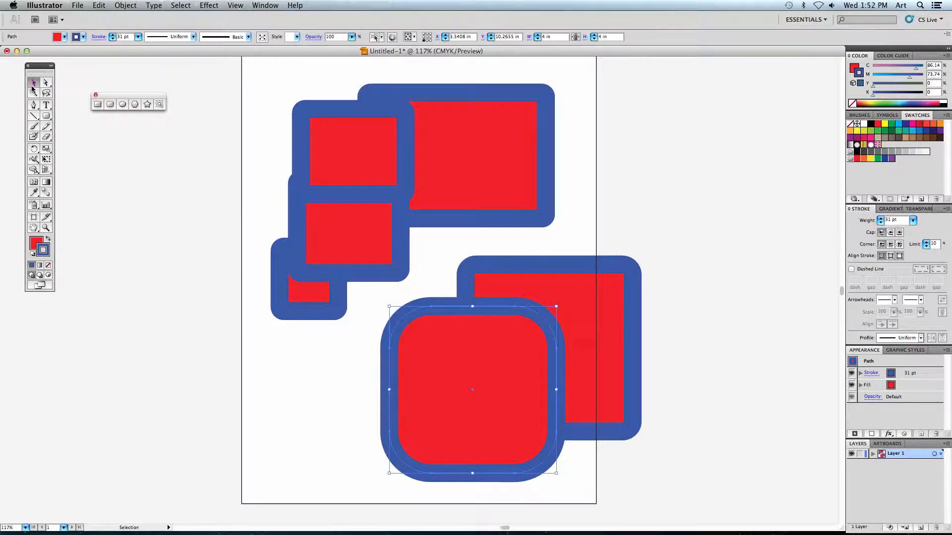
pyautogui.click(210, 87)
pyautogui.moveTo(210, 87); pyautogui.dragTo(644, 442)
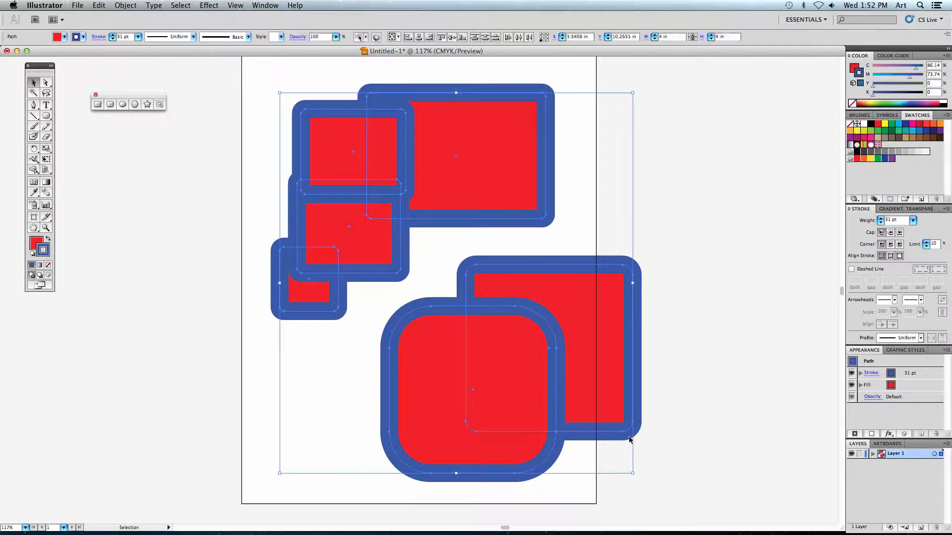
pyautogui.press('Delete')
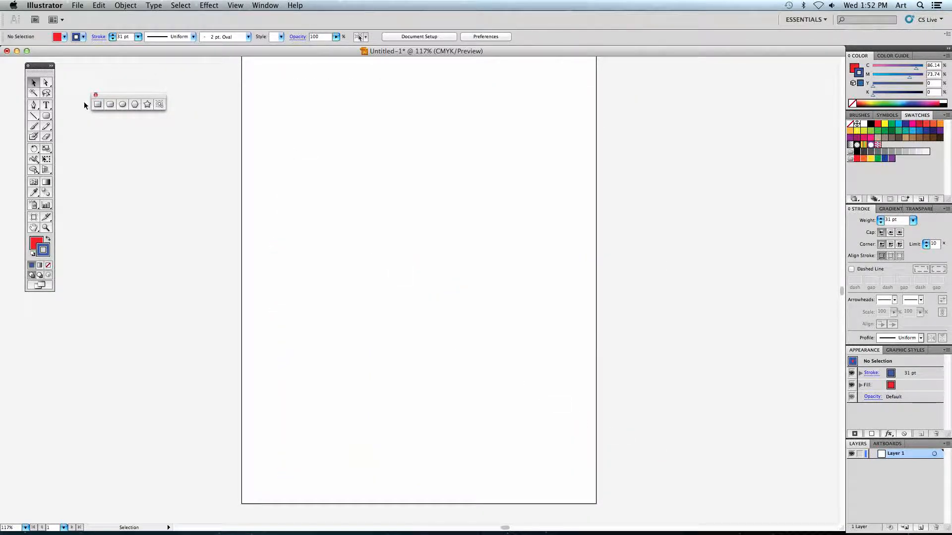
# Step: Draw a circle about 1.77 in across near the page's upper-left corner with the Ellipse tool and set its stroke to None
pyautogui.click(123, 104)
pyautogui.moveTo(273, 92)
pyautogui.mouseDown()
pyautogui.moveTo(304, 144)
pyautogui.moveTo(450, 148)
pyautogui.moveTo(468, 106)
pyautogui.moveTo(456, 195)
pyautogui.moveTo(319, 157)
pyautogui.moveTo(350, 157)
pyautogui.moveTo(456, 280)
pyautogui.moveTo(345, 168)
pyautogui.mouseUp()
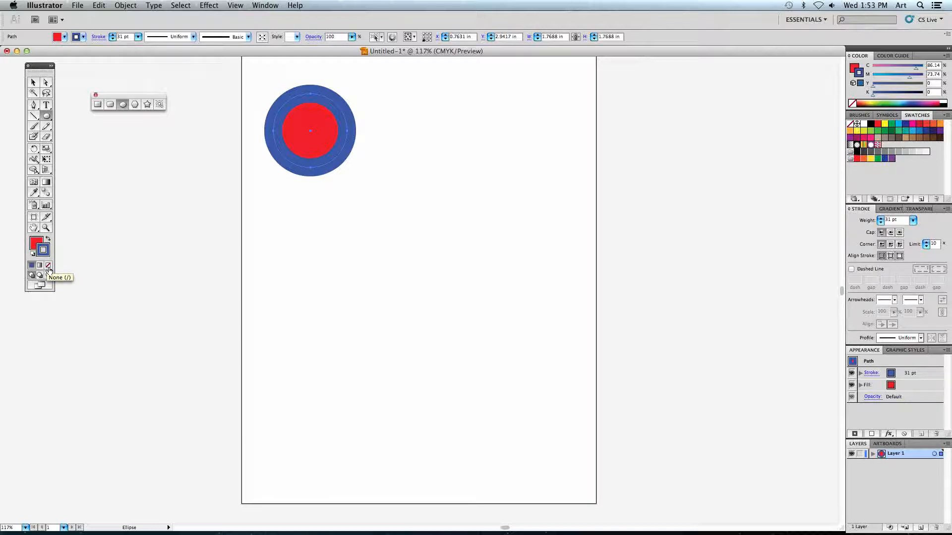
pyautogui.click(49, 267)
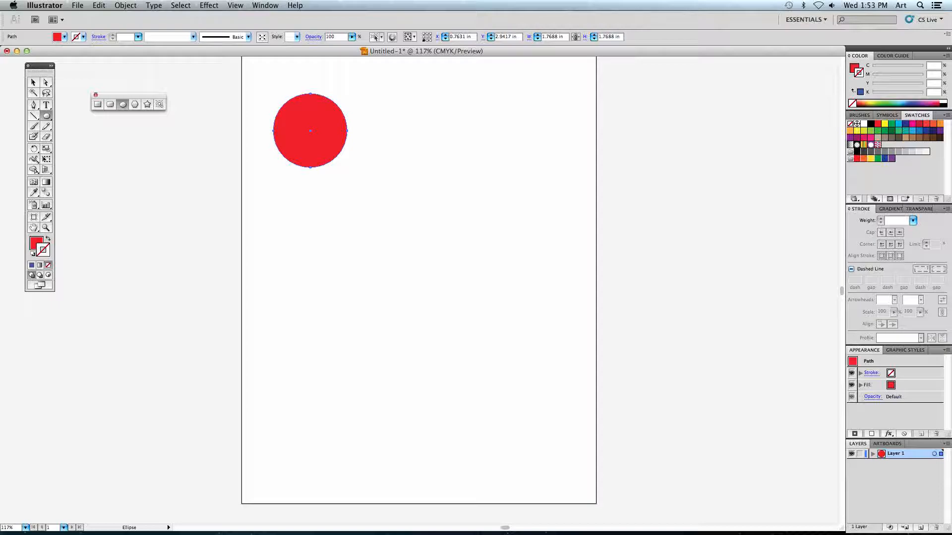
# Step: Draw a narrow, tall ellipse beside the circle and a flat ellipse about 3 by 0.6 in to its right
pyautogui.moveTo(376, 97)
pyautogui.mouseDown()
pyautogui.moveTo(389, 158)
pyautogui.moveTo(384, 204)
pyautogui.moveTo(402, 202)
pyautogui.mouseUp()
pyautogui.moveTo(433, 89); pyautogui.dragTo(560, 113)
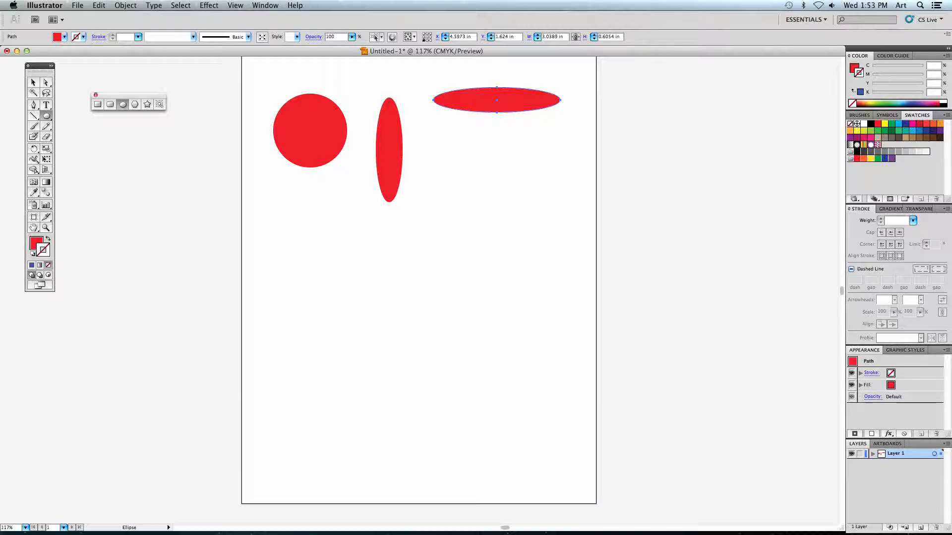
# Step: Create an ellipse by exact values, 5 in wide and 9 in high, below the flat ellipse
pyautogui.click(447, 211)
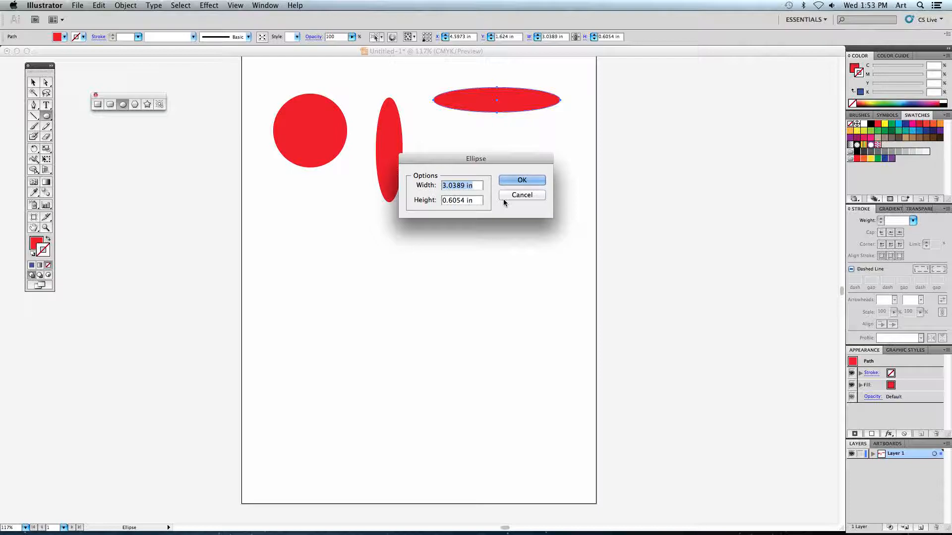
pyautogui.write('5')
pyautogui.press('Tab')
pyautogui.write('9')
pyautogui.press('Return')
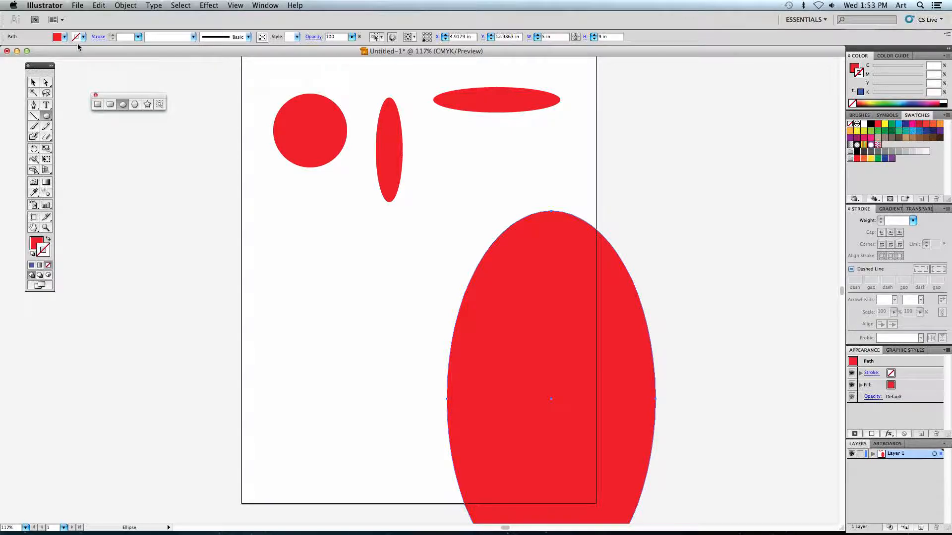
# Step: Select the circle and all the ellipses together and delete them
pyautogui.click(33, 82)
pyautogui.moveTo(264, 76); pyautogui.dragTo(615, 451)
pyautogui.press('Delete')
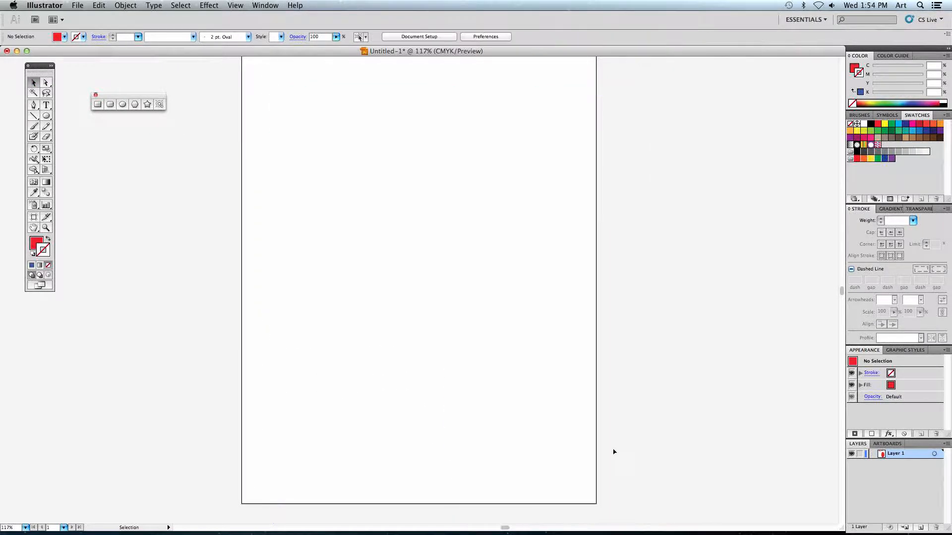
# Step: Draw a hexagon about 2 in wide near the page's upper-left corner with the Polygon tool
pyautogui.click(134, 104)
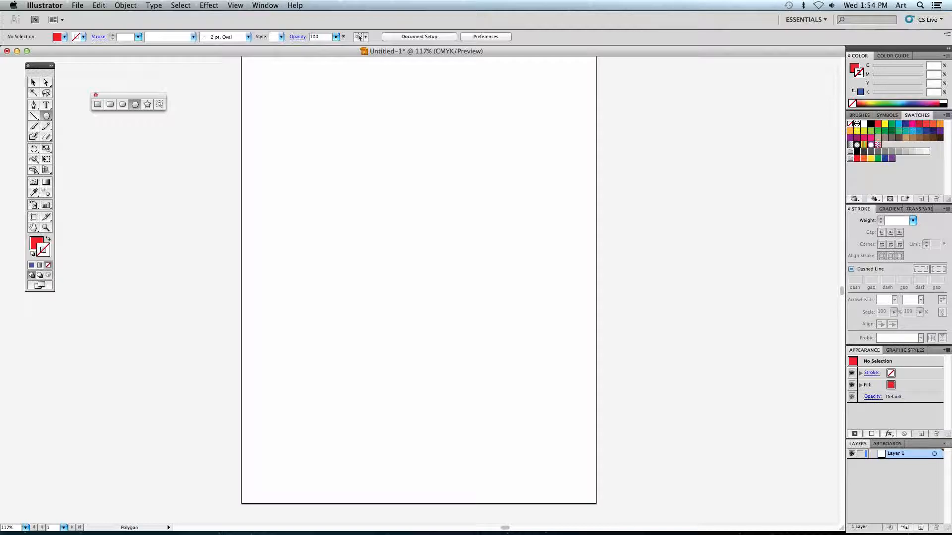
pyautogui.moveTo(296, 126); pyautogui.dragTo(315, 163)
pyautogui.moveTo(314, 164); pyautogui.dragTo(316, 164)
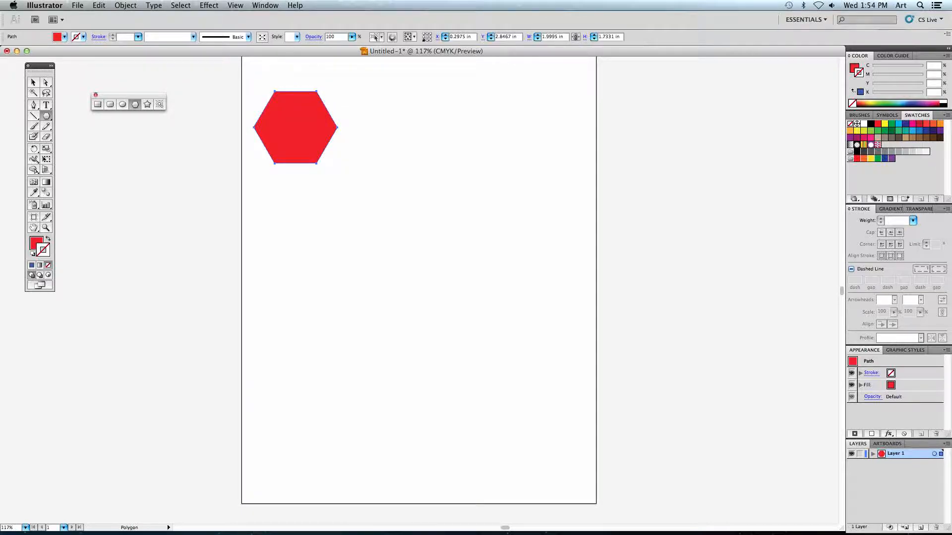
# Step: Create a polygon by exact values with a 5 in radius and 3 sides, and delete it
pyautogui.click(412, 194)
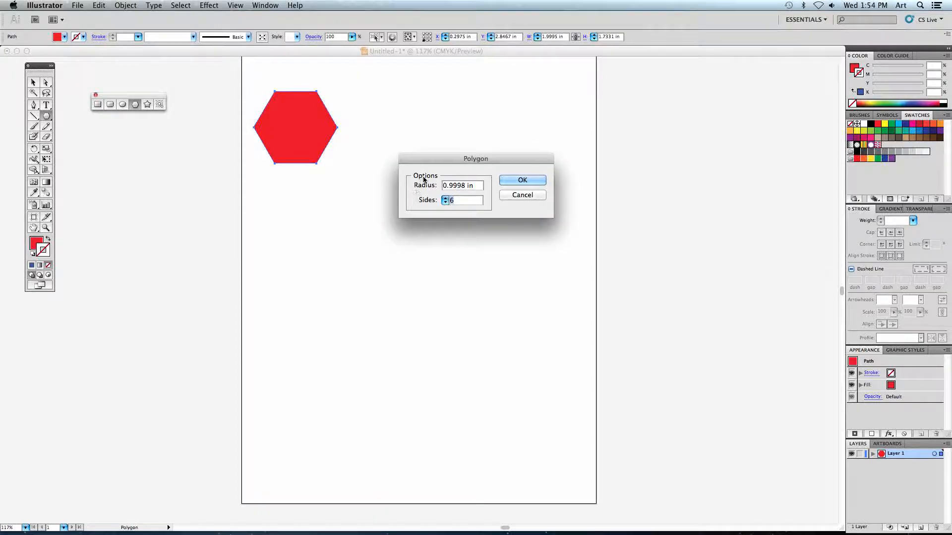
pyautogui.doubleClick(462, 187)
pyautogui.write('5')
pyautogui.click(445, 202)
pyautogui.click(445, 203)
pyautogui.click(445, 202)
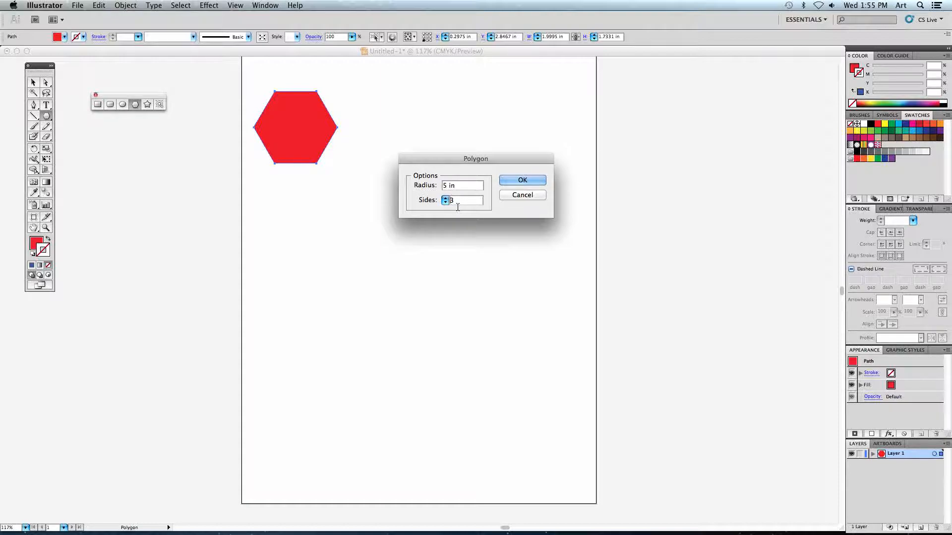
pyautogui.click(518, 180)
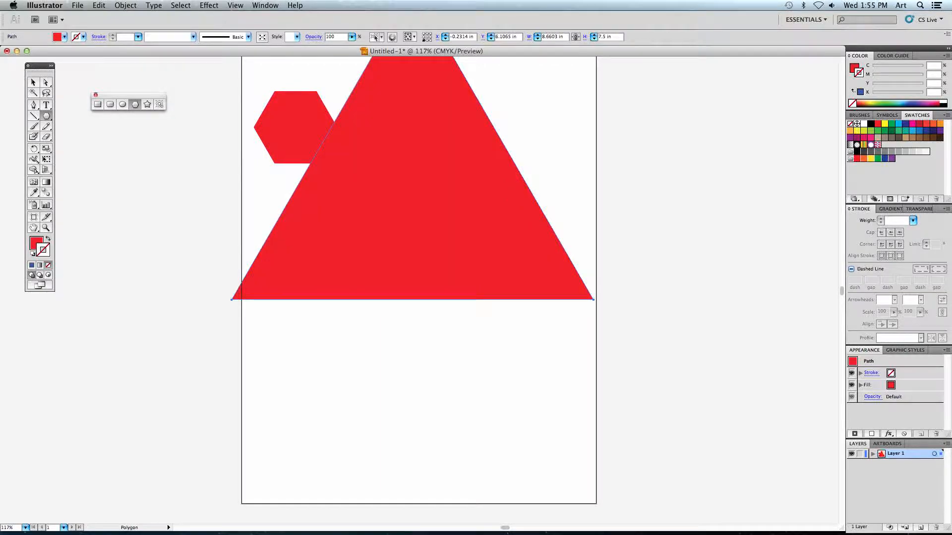
pyautogui.press('Delete')
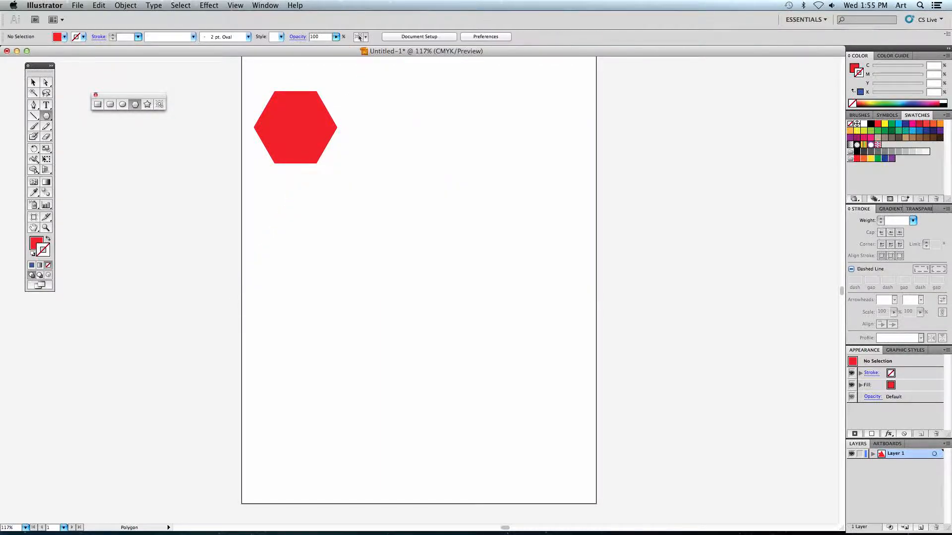
# Step: Create a 20-sided polygon with a 5 in radius over the page and delete it
pyautogui.click(471, 230)
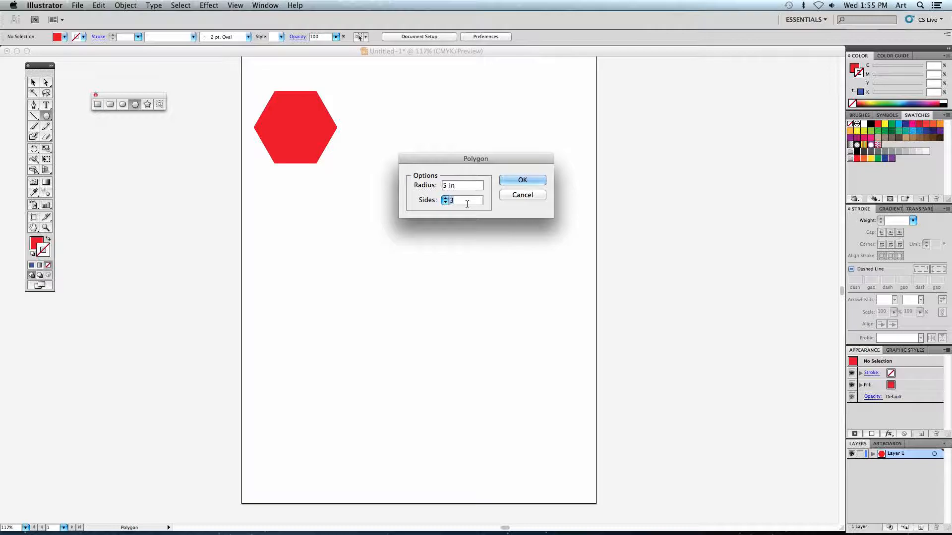
pyautogui.write('20')
pyautogui.click(523, 181)
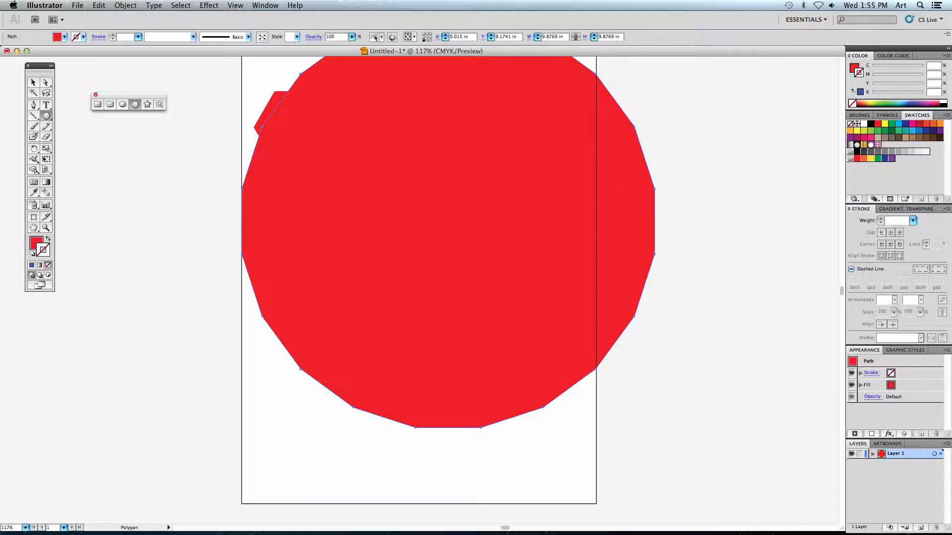
pyautogui.press('Delete')
# Step: Create a 10-sided polygon with a 5 in radius over the page and delete it
pyautogui.click(472, 250)
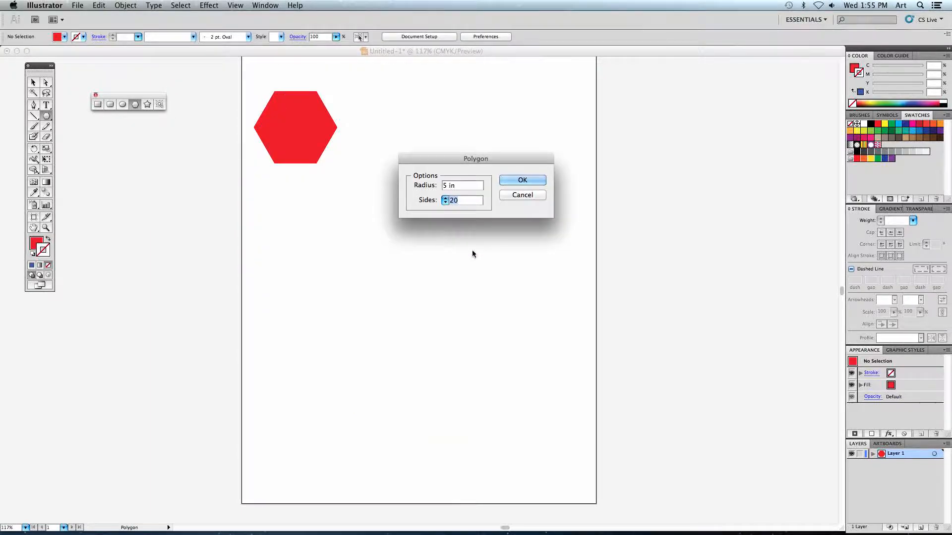
pyautogui.write('10')
pyautogui.press('Return')
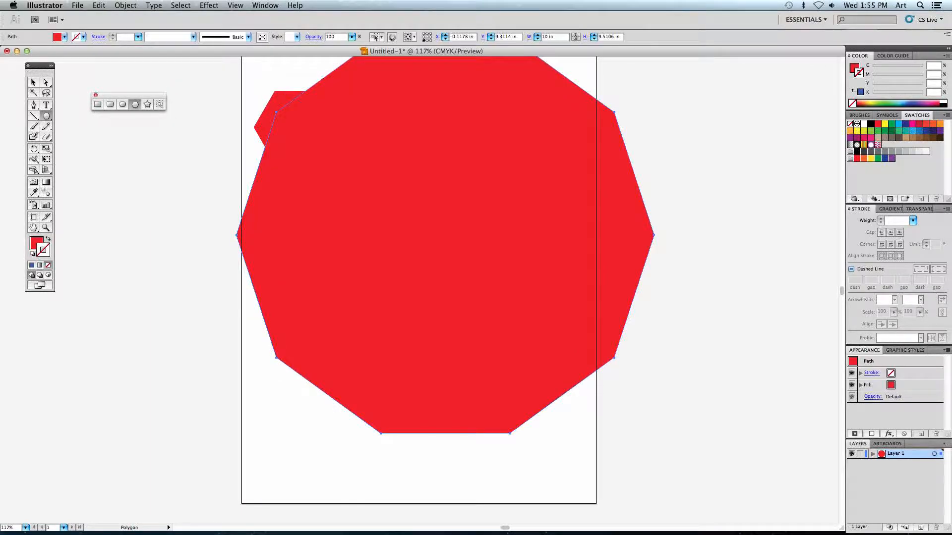
pyautogui.press('Delete')
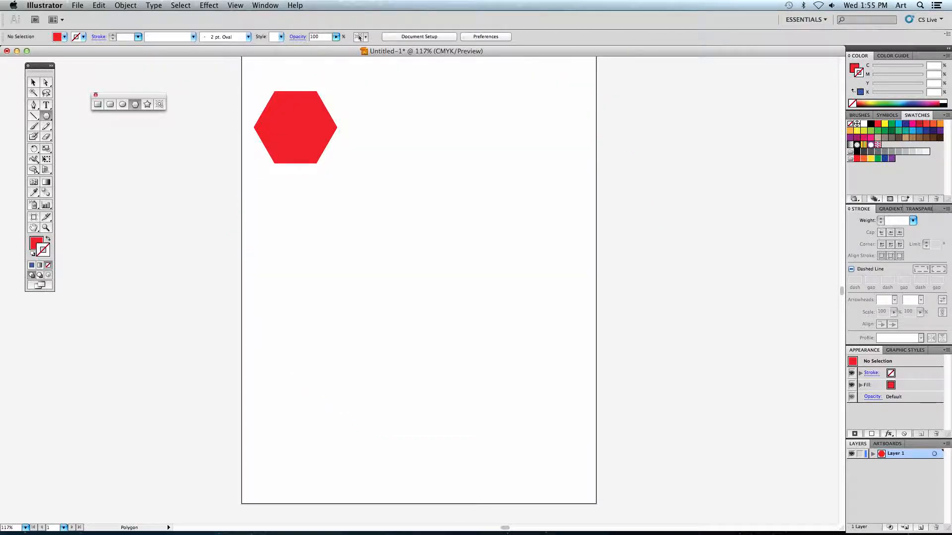
# Step: Draw a polygon about 1.7 in wide near the page's middle, varying the side count while drawing and finishing as a pentagon
pyautogui.moveTo(421, 261); pyautogui.dragTo(481, 325)
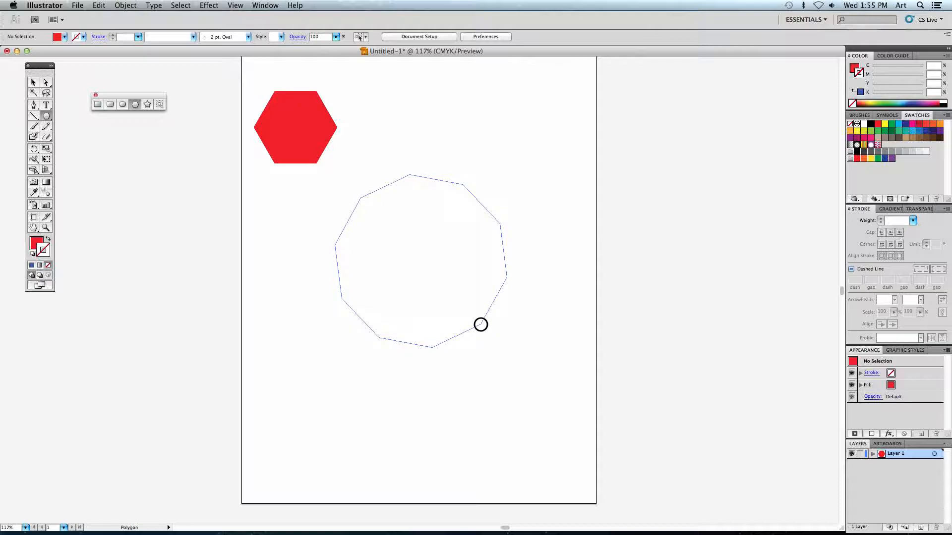
pyautogui.press('Down')
pyautogui.press('Down')
pyautogui.press('Down')
pyautogui.press('Down')
pyautogui.moveTo(481, 325); pyautogui.dragTo(445, 291)
pyautogui.press('Down')
pyautogui.press('Down')
pyautogui.press('Down')
pyautogui.press('Up')
pyautogui.press('Up')
pyautogui.press('Up')
pyautogui.press('Up')
pyautogui.press('Up')
pyautogui.press('Up')
pyautogui.press('Up')
pyautogui.press('Up')
pyautogui.press('Up')
pyautogui.press('Up')
pyautogui.press('Up')
pyautogui.press('Up')
pyautogui.press('Down')
pyautogui.press('Down')
pyautogui.press('Down')
pyautogui.press('Down')
pyautogui.press('Down')
pyautogui.press('Down')
pyautogui.press('Down')
pyautogui.press('Down')
pyautogui.press('Down')
pyautogui.press('Down')
pyautogui.press('Down')
pyautogui.press('Down')
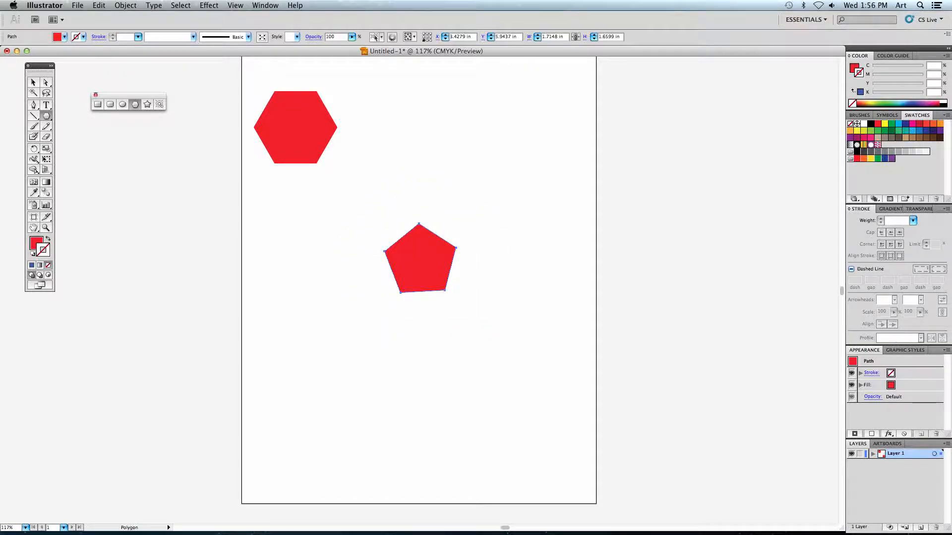
# Step: Draw an octagon about 2.5 in wide above and to the right of the pentagon, raising the side count while drawing
pyautogui.moveTo(483, 181); pyautogui.dragTo(508, 230)
pyautogui.press('Up')
pyautogui.press('Up')
pyautogui.press('Up')
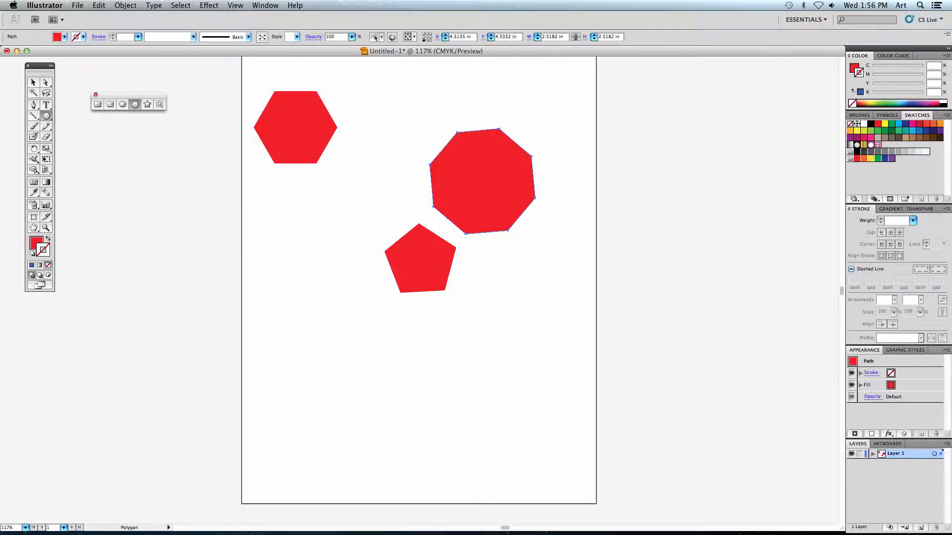
# Step: Select the hexagon, pentagon and octagon together and delete them
pyautogui.press('v')
pyautogui.moveTo(257, 89); pyautogui.dragTo(495, 276)
pyautogui.press('Delete')
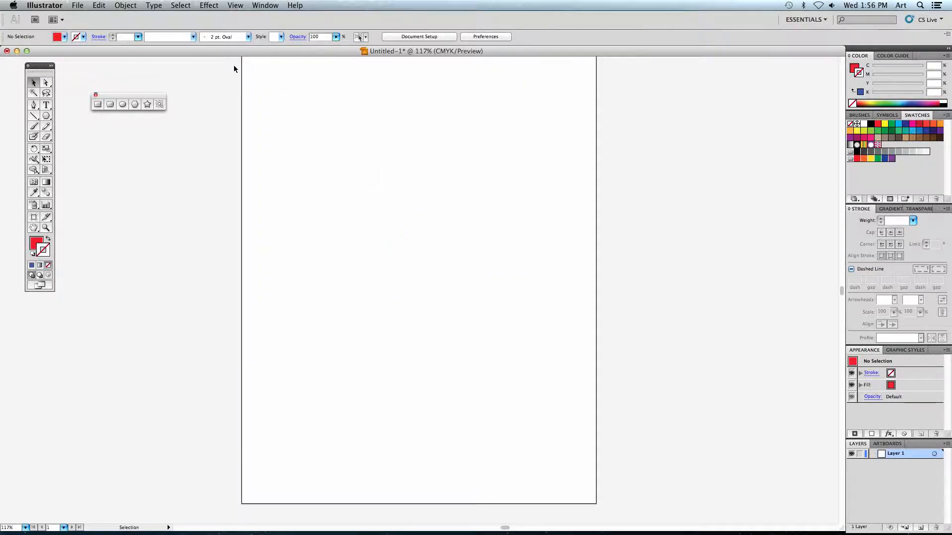
# Step: Draw four five-pointed stars of different sizes across the upper part of the page with the Star tool
pyautogui.click(147, 105)
pyautogui.moveTo(299, 128); pyautogui.dragTo(319, 152)
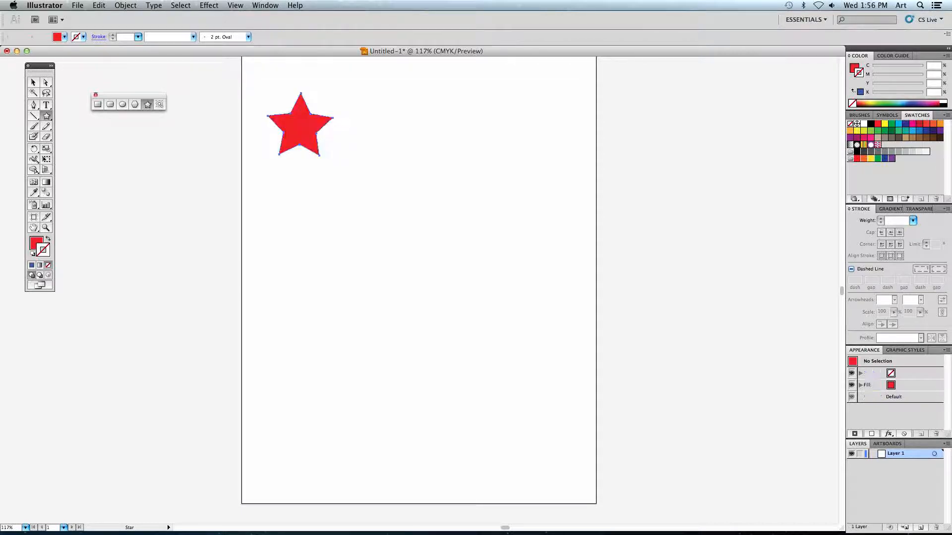
pyautogui.moveTo(374, 115); pyautogui.dragTo(378, 174)
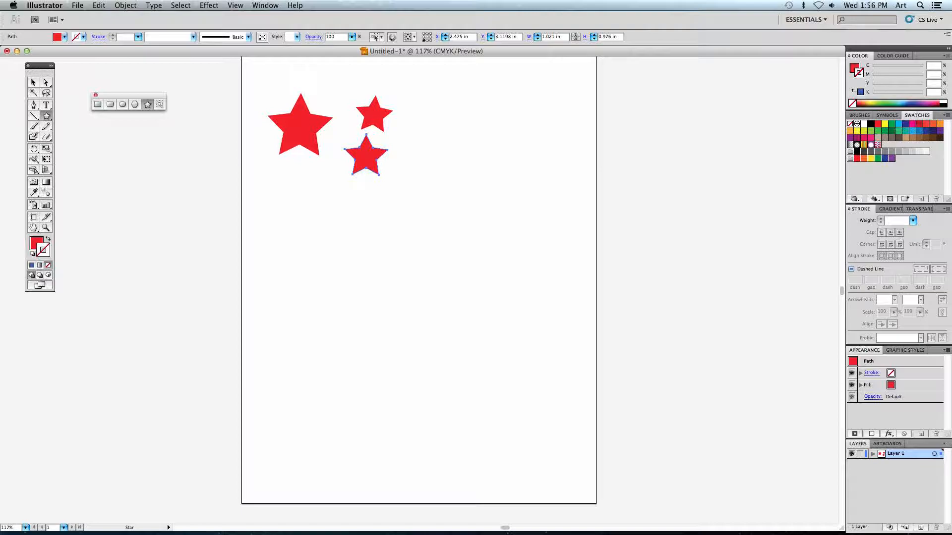
pyautogui.moveTo(455, 182); pyautogui.dragTo(476, 209)
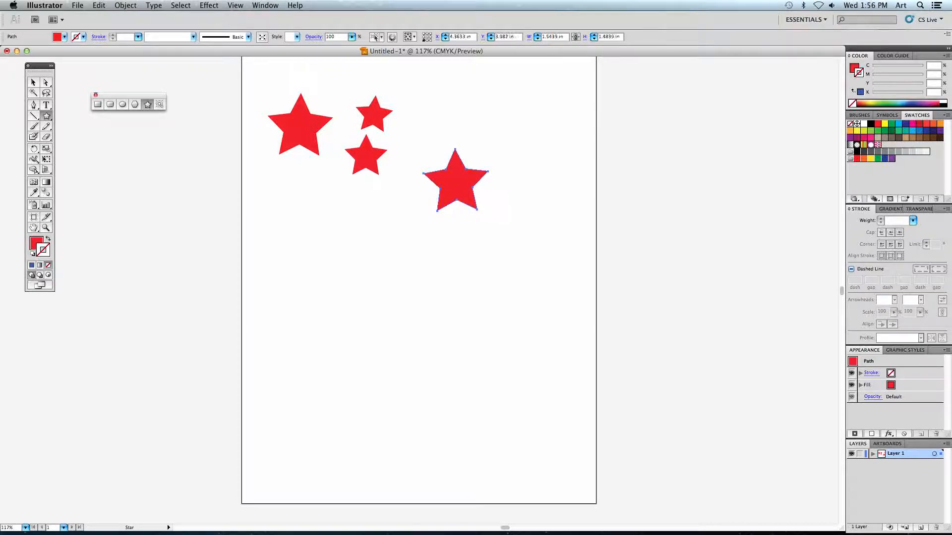
# Step: Create a star below the small stars with Radius 1 of 1 in, Radius 2 of .25 in and 8 points
pyautogui.click(372, 230)
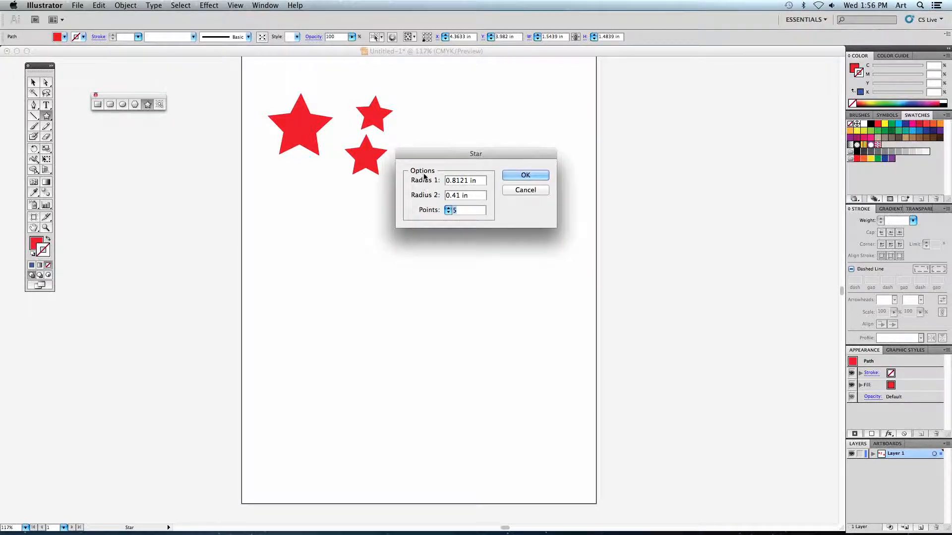
pyautogui.moveTo(438, 159); pyautogui.dragTo(558, 124)
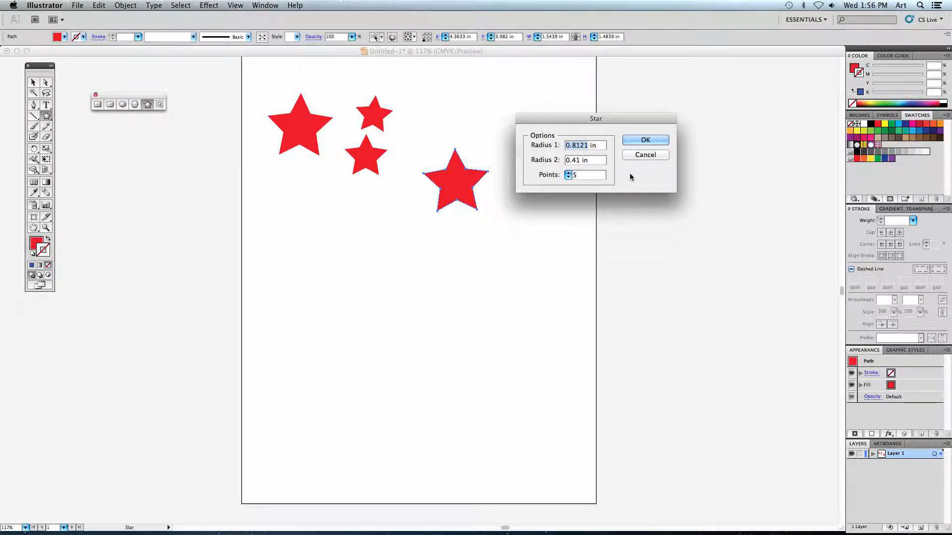
pyautogui.write('1')
pyautogui.press('Tab')
pyautogui.write('.25')
pyautogui.click(568, 173)
pyautogui.write('8')
pyautogui.press('Return')
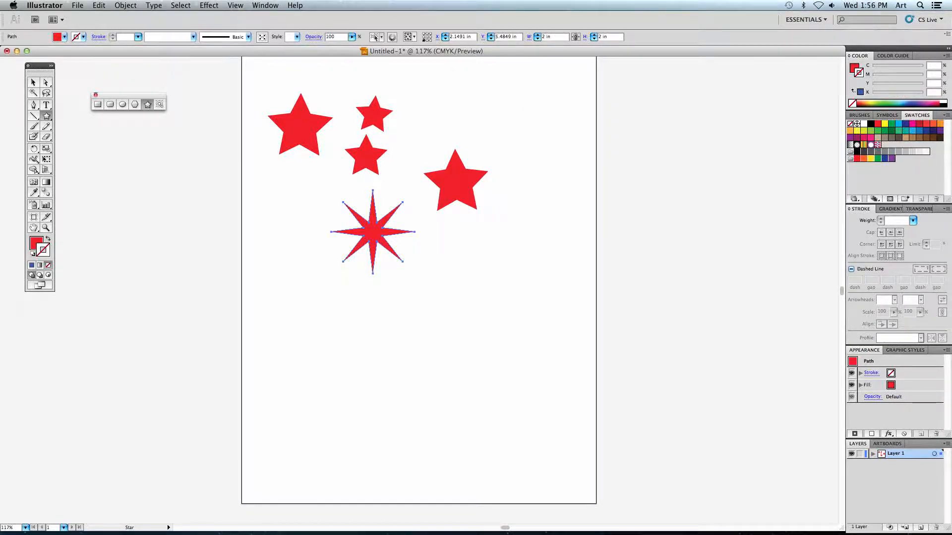
# Step: Draw a starburst about 2.8 in across beside the eight-pointed star, varying the point count while drawing and ending with dozens of points
pyautogui.moveTo(483, 289); pyautogui.dragTo(514, 334)
pyautogui.press('Up')
pyautogui.press('Up')
pyautogui.press('Up')
pyautogui.press('Up')
pyautogui.press('Up')
pyautogui.press('Up')
pyautogui.press('Up')
pyautogui.press('Up')
pyautogui.press('Down')
pyautogui.press('Down')
pyautogui.press('Down')
pyautogui.press('Down')
pyautogui.press('Down')
pyautogui.press('Down')
pyautogui.press('Down')
pyautogui.press('Down')
pyautogui.press('Down')
pyautogui.press('Down')
pyautogui.press('Down')
pyautogui.press('Down')
pyautogui.press('Down')
pyautogui.press('Up')
pyautogui.press('Up')
pyautogui.press('Up')
pyautogui.press('Up')
pyautogui.press('Up')
pyautogui.press('Up')
pyautogui.press('Up')
pyautogui.press('Up')
pyautogui.press('Up')
pyautogui.press('Up')
pyautogui.press('Up')
pyautogui.press('Up')
pyautogui.press('Up')
pyautogui.press('Up')
pyautogui.press('Up')
pyautogui.press('Up')
pyautogui.press('Up')
pyautogui.press('Up')
pyautogui.press('Up')
pyautogui.press('Up')
pyautogui.press('Up')
pyautogui.press('Up')
pyautogui.press('Up')
pyautogui.press('Up')
pyautogui.press('Up')
pyautogui.press('Up')
pyautogui.press('Up')
pyautogui.press('Up')
pyautogui.press('Up')
pyautogui.press('Up')
pyautogui.press('Up')
pyautogui.press('Up')
pyautogui.press('Up')
pyautogui.press('Up')
pyautogui.press('Up')
pyautogui.press('Up')
pyautogui.press('Up')
pyautogui.press('Up')
pyautogui.press('Up')
pyautogui.press('Up')
pyautogui.press('Up')
pyautogui.press('Up')
pyautogui.press('Up')
pyautogui.press('Up')
pyautogui.press('Up')
pyautogui.press('Up')
pyautogui.press('Up')
# Step: Move the starburst to the page's upper-right corner and scale it down to about 2 in across
pyautogui.click(33, 83)
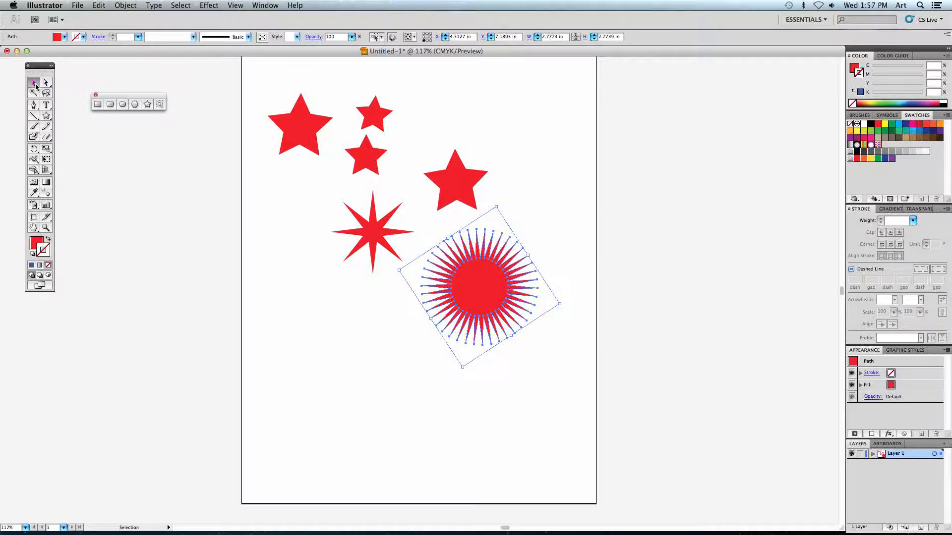
pyautogui.click(465, 288)
pyautogui.moveTo(464, 288); pyautogui.dragTo(537, 140)
pyautogui.moveTo(632, 156); pyautogui.dragTo(610, 141)
pyautogui.click(610, 141)
pyautogui.click(553, 141)
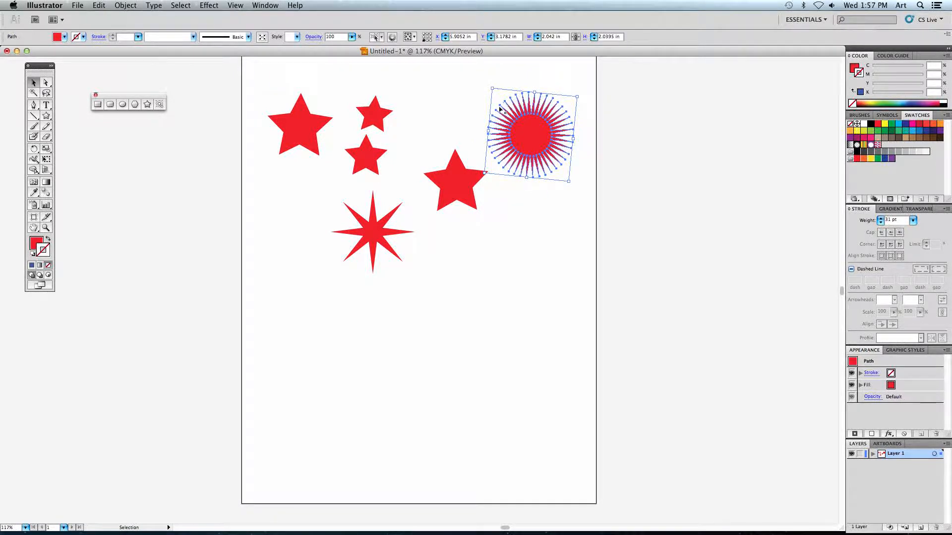
# Step: Pull three separate tips on the starburst's upper edge outward into long spikes with the Direct Selection tool
pyautogui.press('super+equal')
pyautogui.press('super+equal')
pyautogui.press('super+equal')
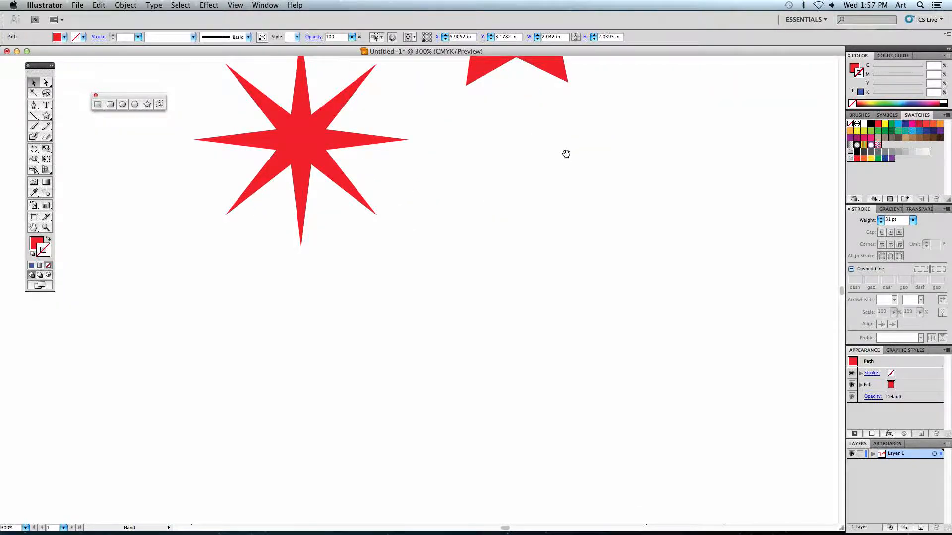
pyautogui.moveTo(565, 153); pyautogui.dragTo(465, 344)
pyautogui.moveTo(556, 189); pyautogui.dragTo(460, 317)
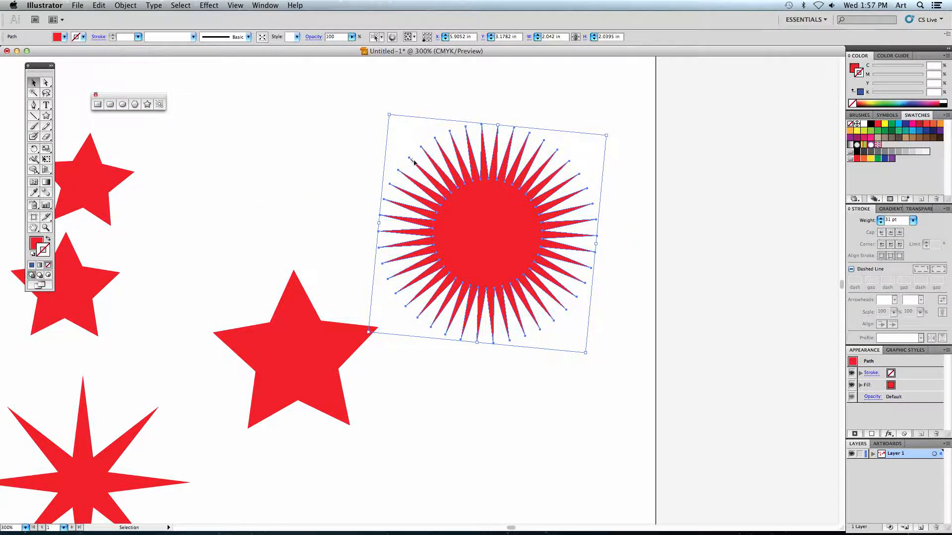
pyautogui.click(46, 85)
pyautogui.click(431, 126)
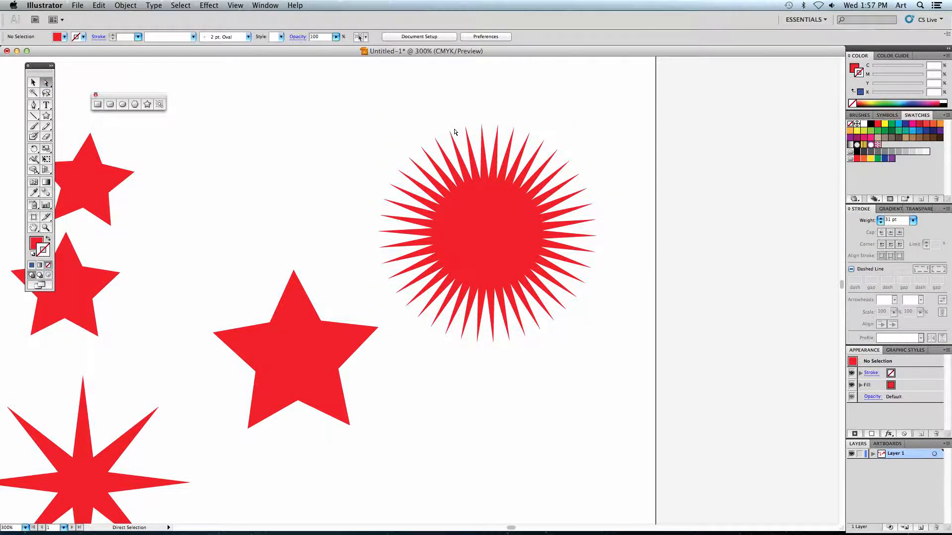
pyautogui.moveTo(450, 132); pyautogui.dragTo(414, 83)
pyautogui.moveTo(498, 167); pyautogui.dragTo(506, 87)
pyautogui.moveTo(529, 176); pyautogui.dragTo(562, 92)
pyautogui.click(591, 178)
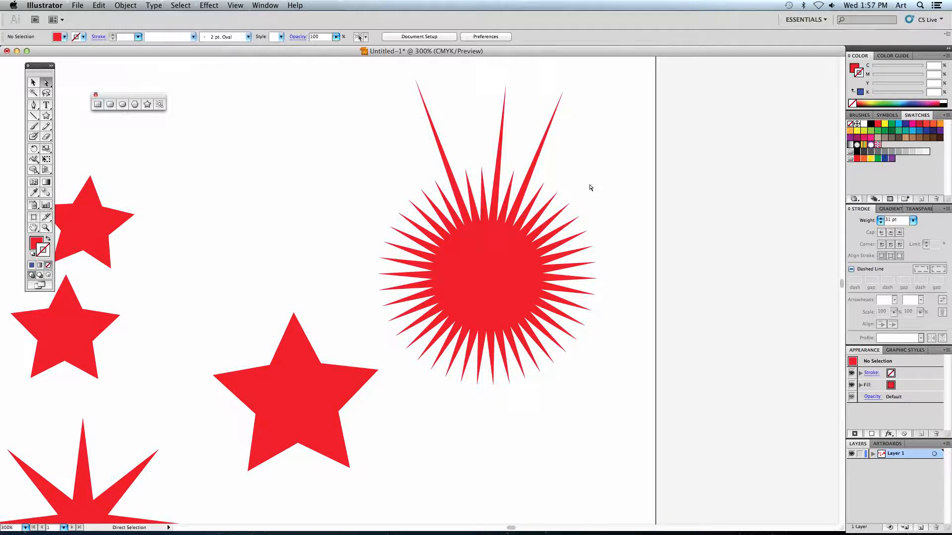
# Step: Select the starburst's upper anchor points as a group, move them together far to the left and deselect
pyautogui.moveTo(341, 66); pyautogui.dragTo(597, 194)
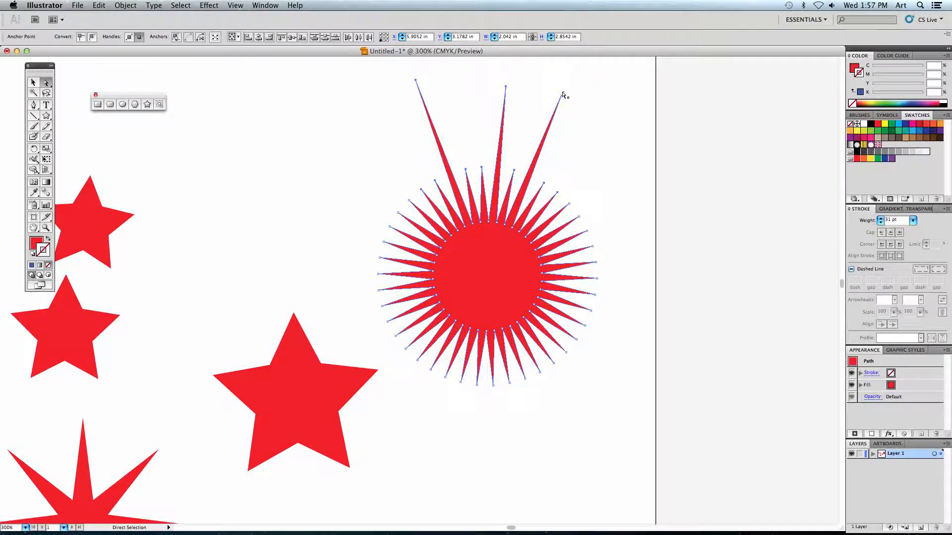
pyautogui.moveTo(563, 94); pyautogui.dragTo(293, 113)
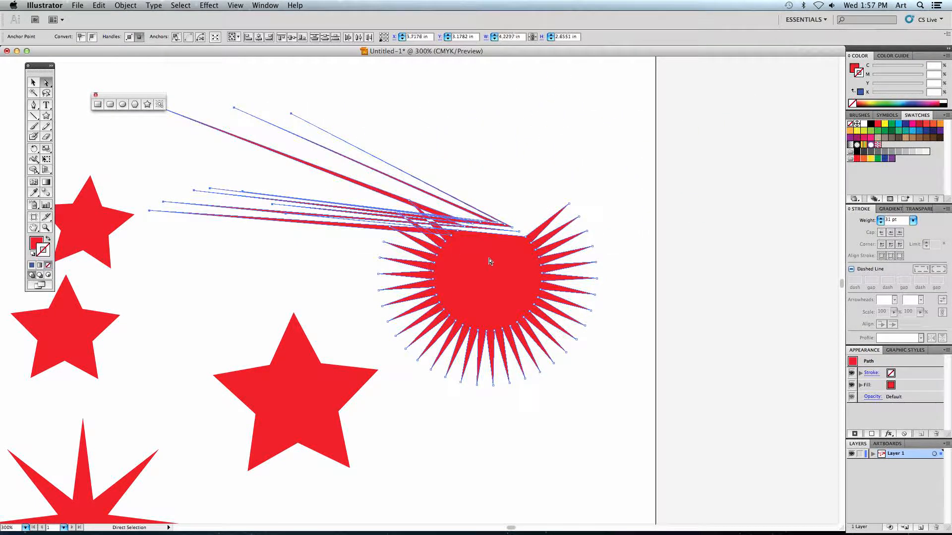
pyautogui.click(461, 128)
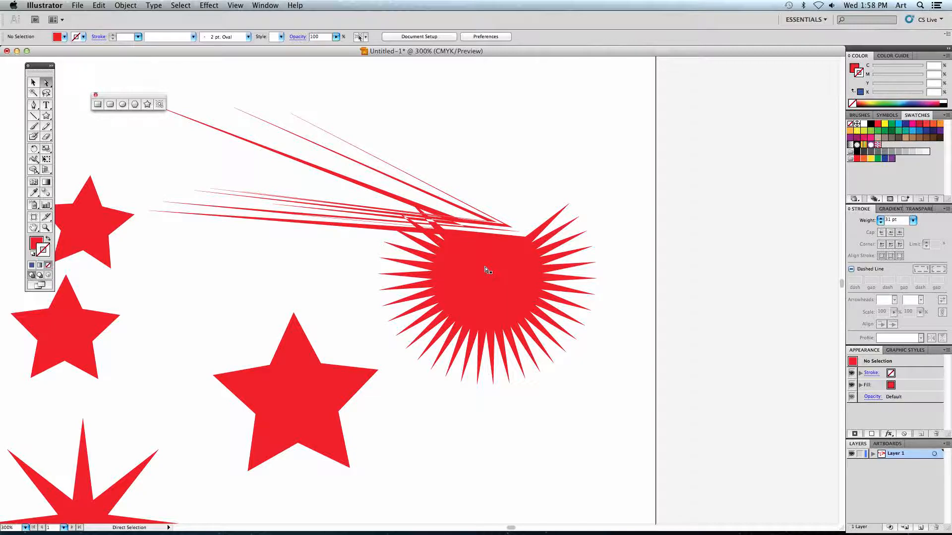
# Step: Select the starburst's lower-right anchor points as a group, move them together down and to the left, and deselect
pyautogui.moveTo(600, 357); pyautogui.dragTo(500, 285)
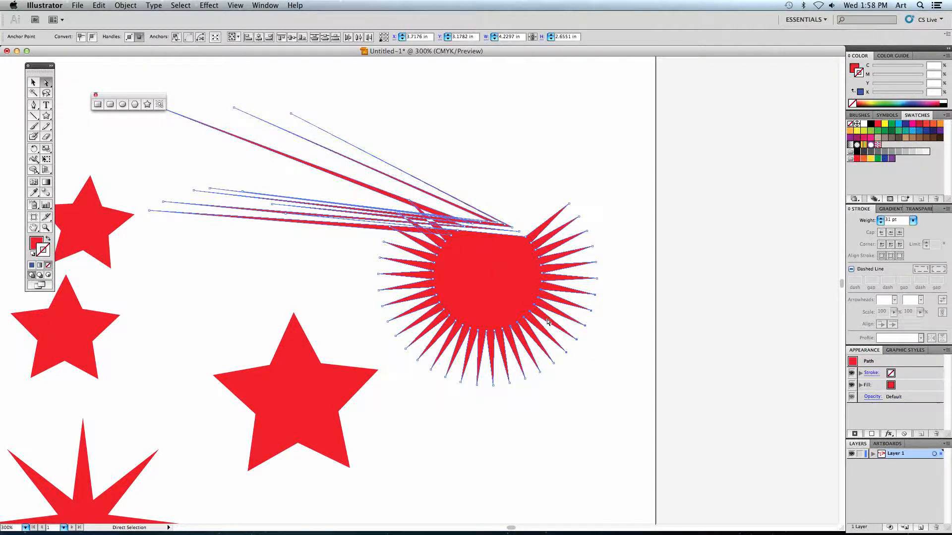
pyautogui.moveTo(525, 318); pyautogui.dragTo(392, 429)
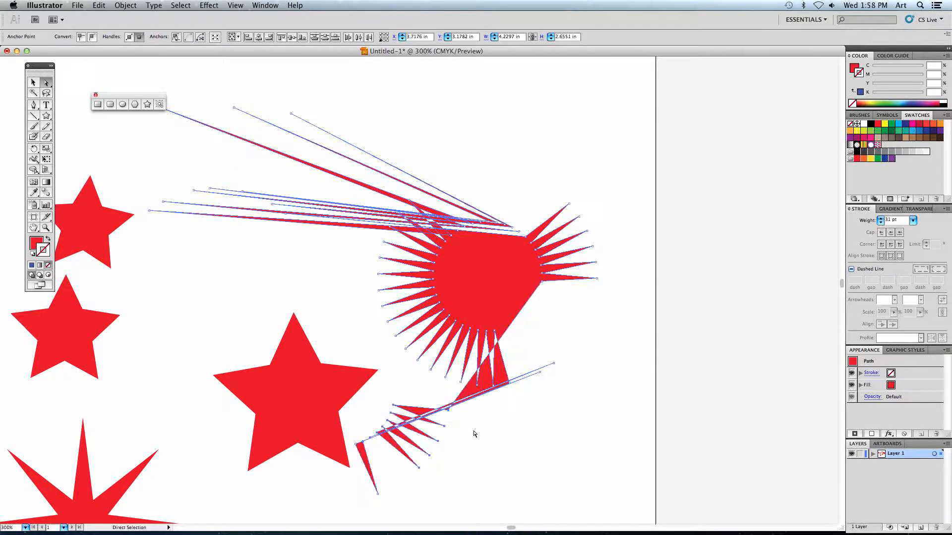
pyautogui.click(564, 431)
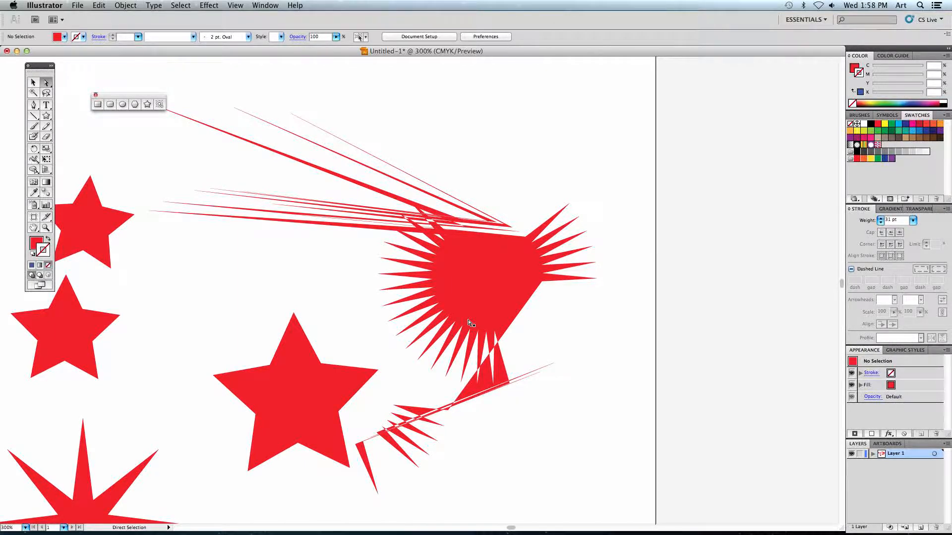
# Step: Delete all artwork on the page and close the document without saving
pyautogui.press('super+a')
pyautogui.press('Delete')
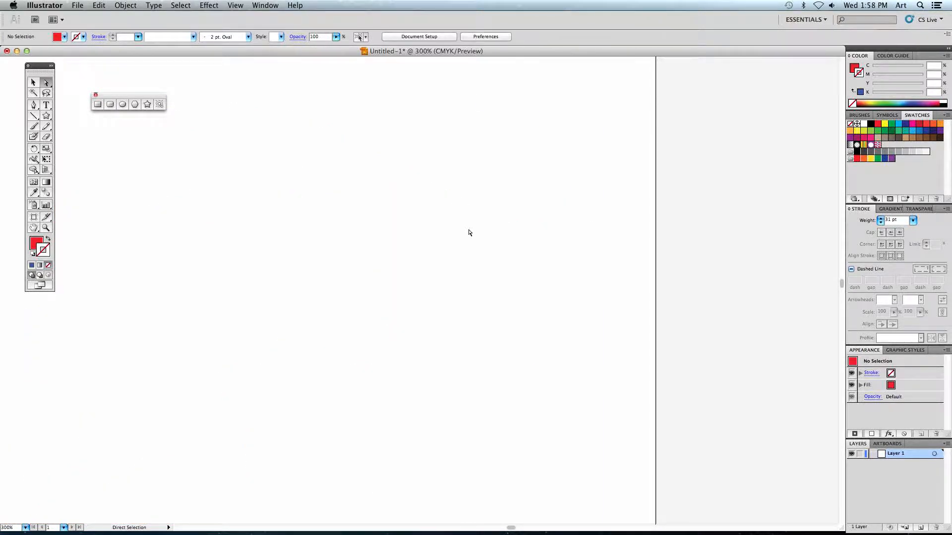
pyautogui.click(6, 51)
pyautogui.click(431, 168)
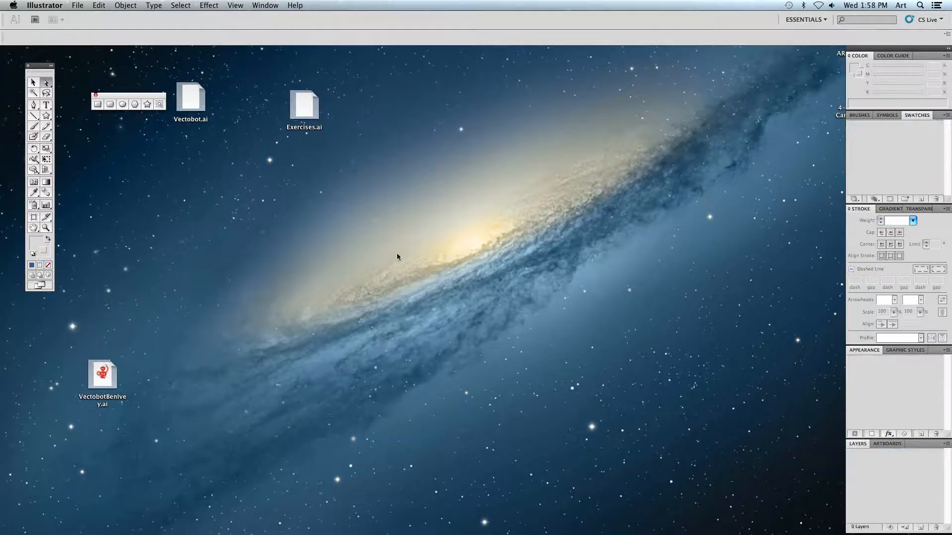
# Step: Open Exercises.ai from the desktop and bring its Basic Shapes page into view
pyautogui.doubleClick(306, 111)
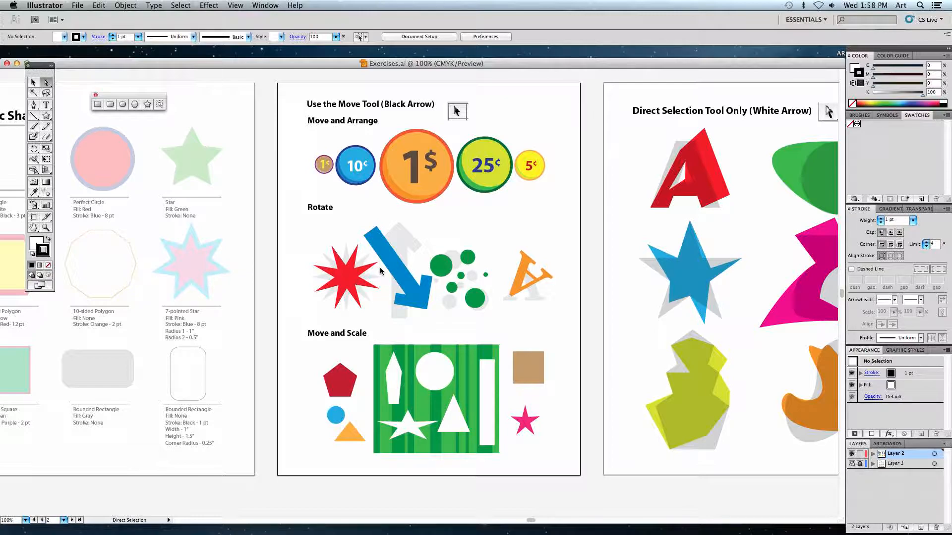
pyautogui.moveTo(149, 188); pyautogui.dragTo(393, 166)
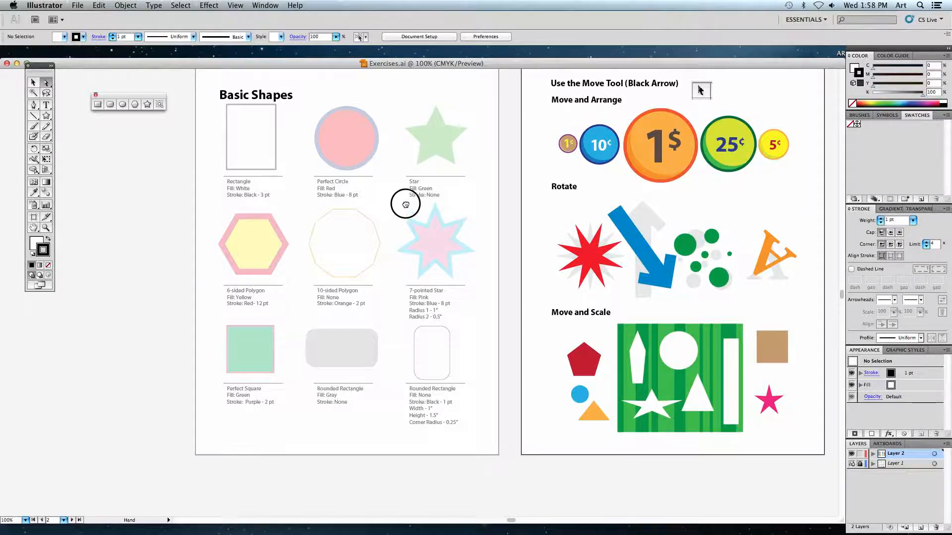
pyautogui.moveTo(405, 204); pyautogui.dragTo(383, 218)
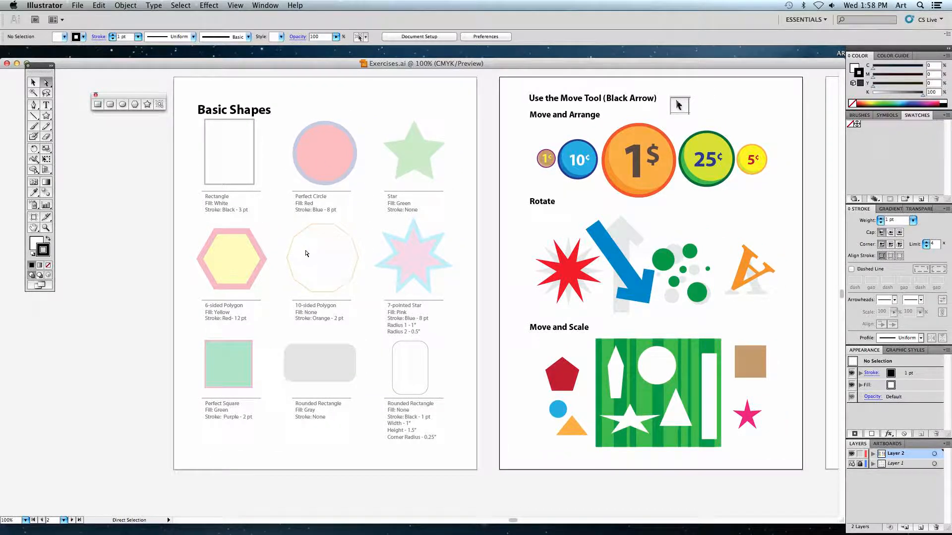
# Step: Read through the Basic Shapes page, checking the fill, stroke and size specification listed under each shape
pyautogui.press('super+equal')
pyautogui.press('super+equal')
pyautogui.moveTo(257, 194); pyautogui.dragTo(374, 325)
pyautogui.moveTo(288, 227); pyautogui.dragTo(407, 285)
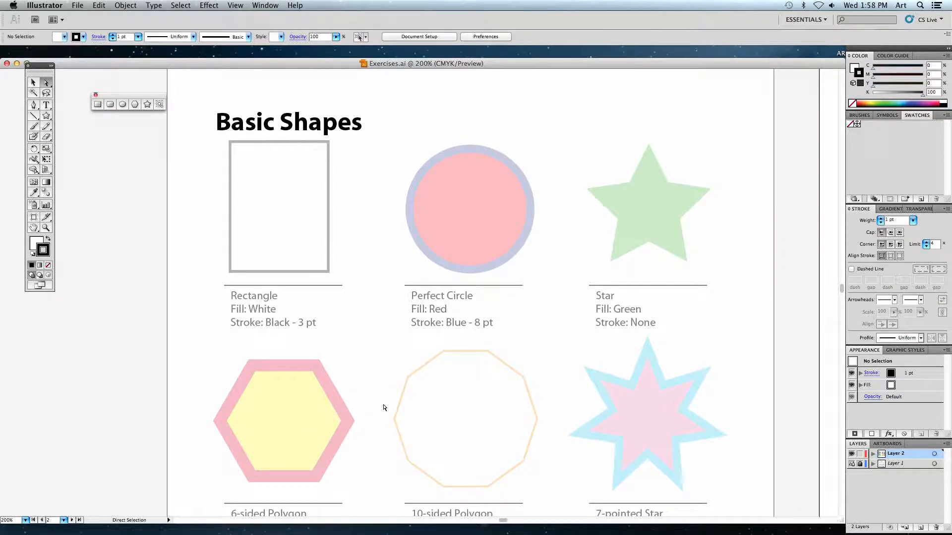
pyautogui.scroll(-2, 376, 397)
pyautogui.hscroll(1, 377, 397)
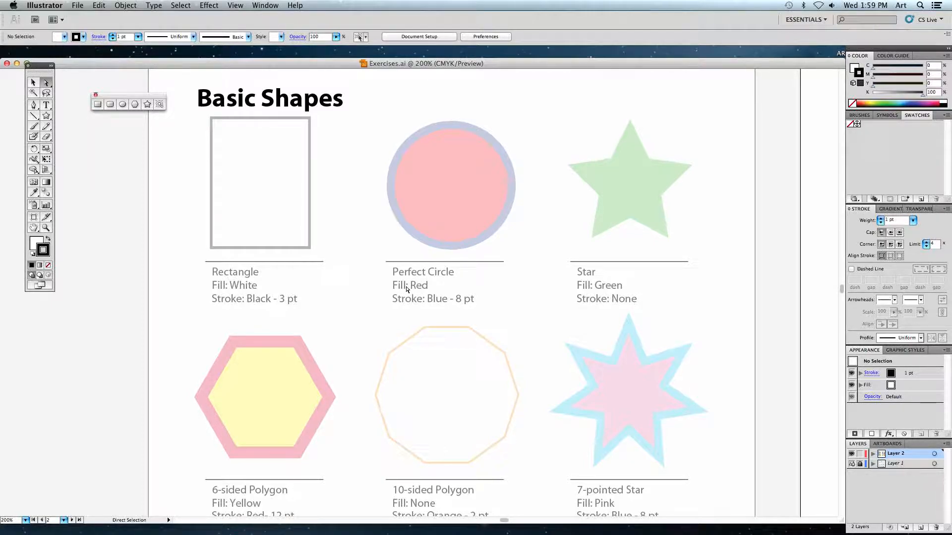
pyautogui.scroll(-3, 446, 287)
pyautogui.hscroll(3, 446, 287)
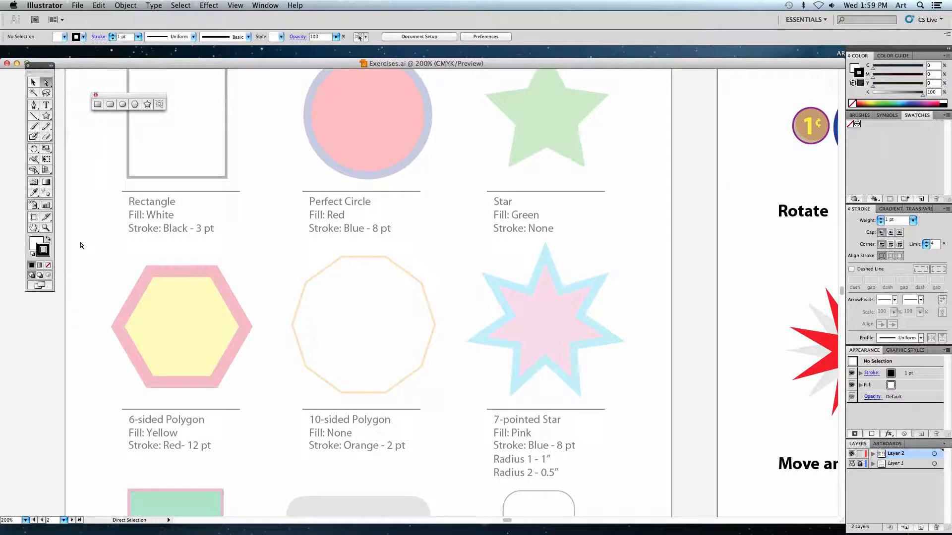
pyautogui.click(34, 241)
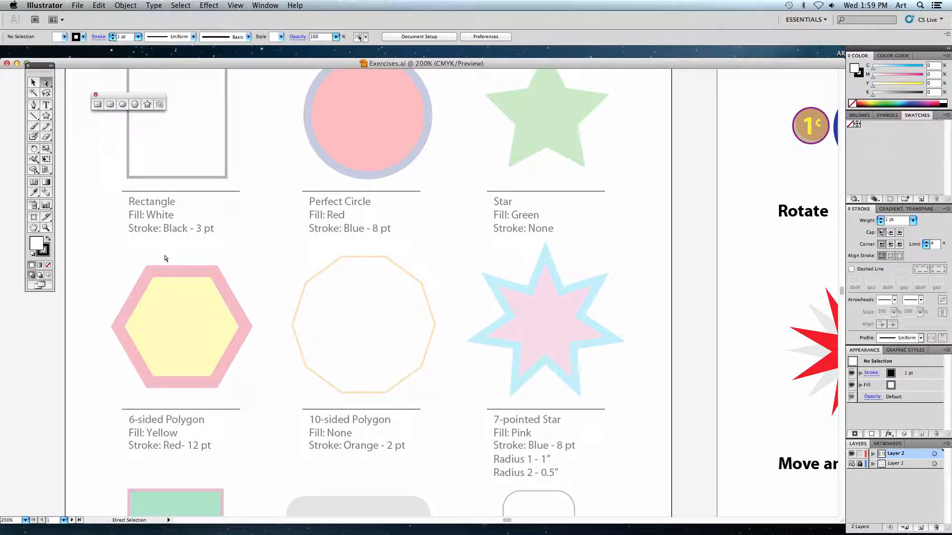
pyautogui.scroll(-5, 181, 262)
pyautogui.hscroll(5, 180, 263)
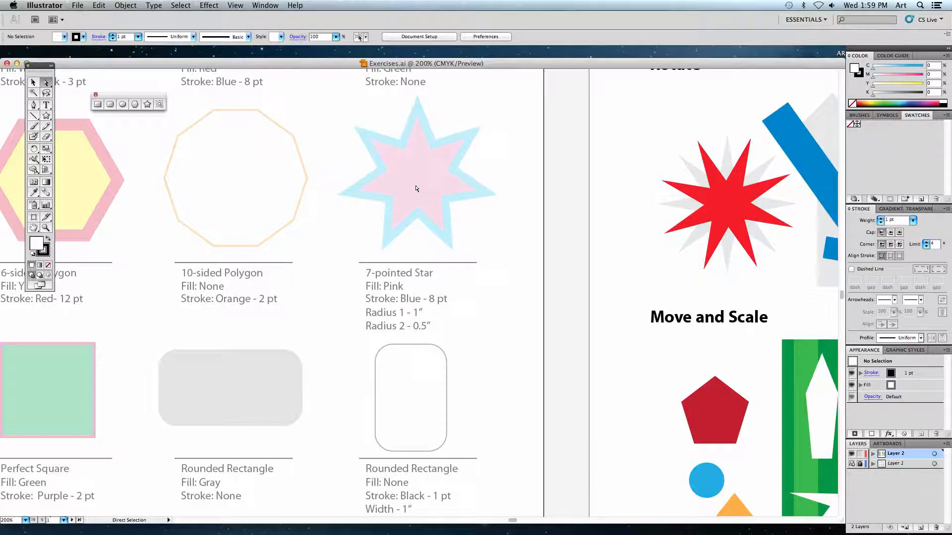
# Step: Draw a white, black-outlined starburst about 1.5 in across over the left edge of the Move Tool page and deselect it
pyautogui.moveTo(764, 138); pyautogui.dragTo(340, 242)
pyautogui.press('super+minus')
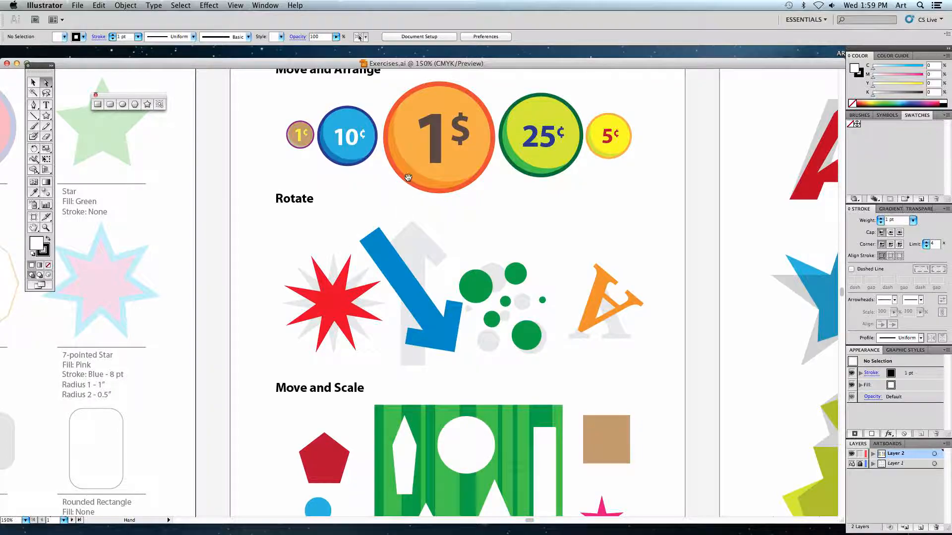
pyautogui.scroll(3, 381, 231)
pyautogui.hscroll(2, 381, 232)
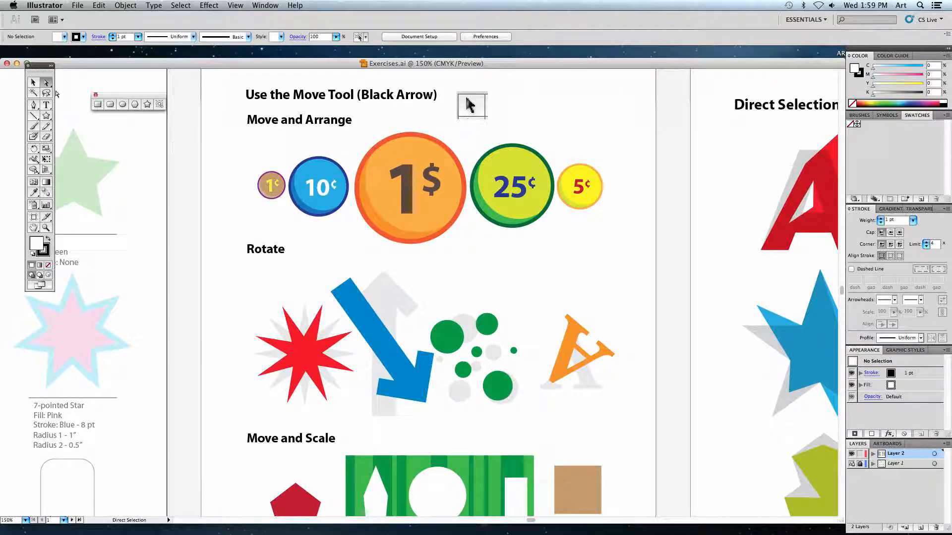
pyautogui.click(46, 116)
pyautogui.moveTo(195, 234); pyautogui.dragTo(218, 272)
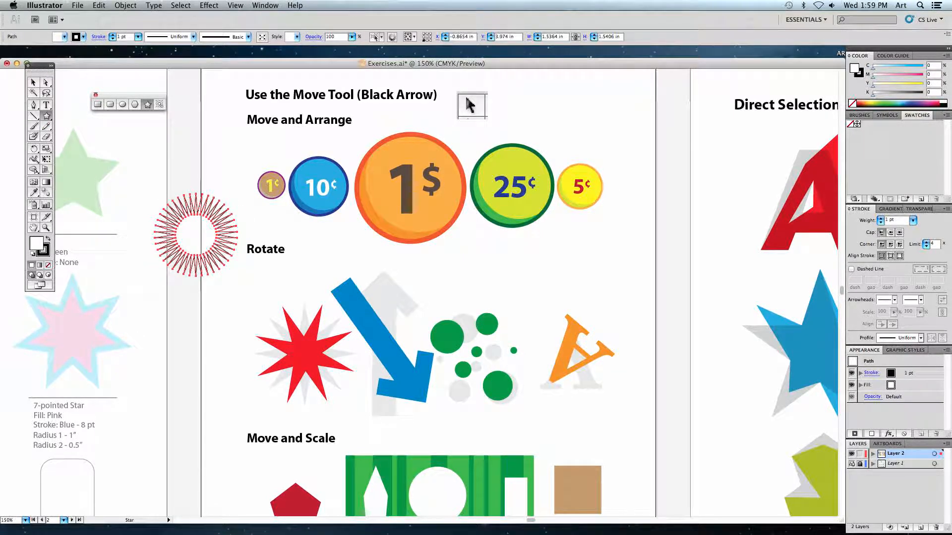
pyautogui.press('super+shift+a')
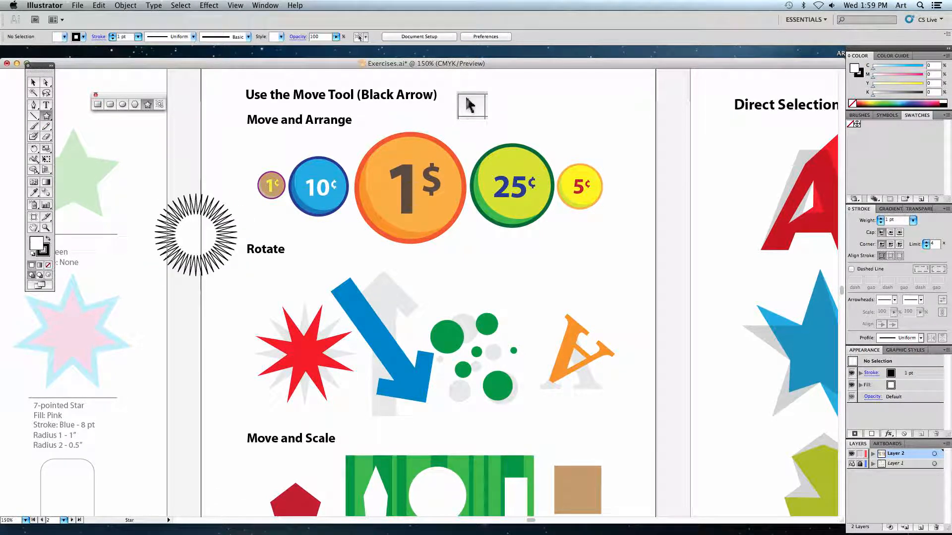
# Step: Set the fill to a bright red with M 100 and Y 66, draw a smaller starburst overlapping the white one, and deselect
pyautogui.doubleClick(38, 245)
pyautogui.moveTo(451, 198)
pyautogui.mouseDown()
pyautogui.moveTo(465, 182)
pyautogui.moveTo(468, 150)
pyautogui.mouseUp()
pyautogui.click(563, 150)
pyautogui.moveTo(209, 235); pyautogui.dragTo(234, 263)
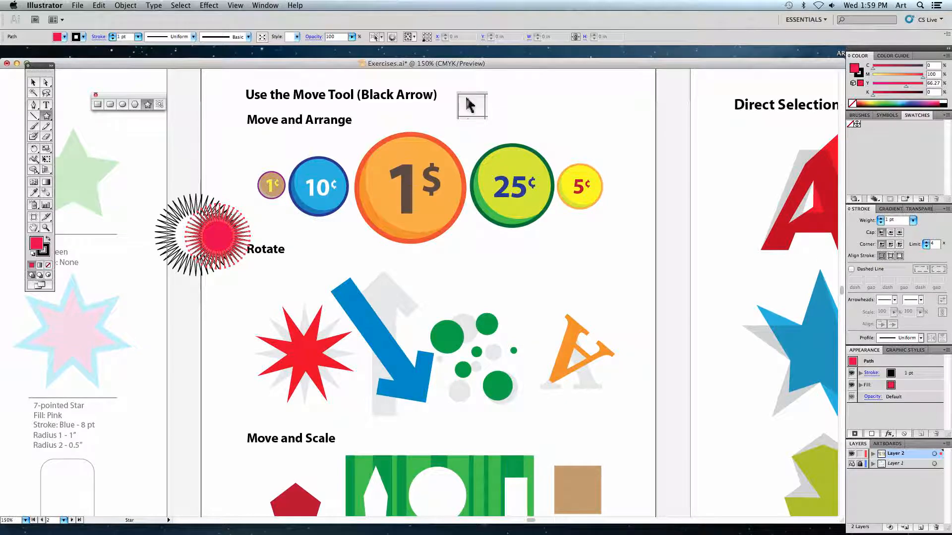
pyautogui.click(33, 82)
pyautogui.click(199, 170)
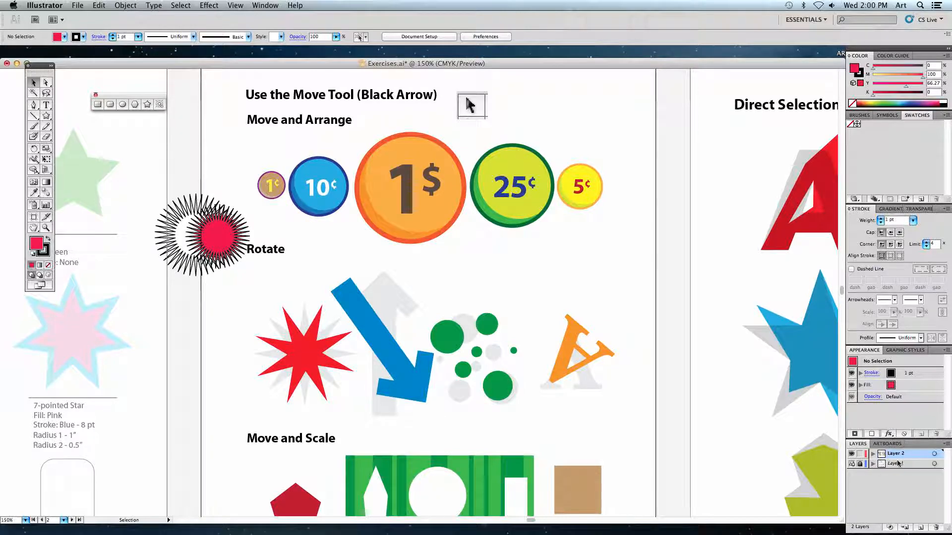
# Step: Move the red starburst to the white starburst's lower-left side so they still overlap, and deselect
pyautogui.moveTo(214, 240); pyautogui.dragTo(193, 282)
pyautogui.moveTo(192, 282); pyautogui.dragTo(175, 252)
pyautogui.click(191, 298)
# Step: Examine the two overlapping starbursts up close, selecting the red and white ones in turn to check which lies in front
pyautogui.press('super+equal')
pyautogui.press('super+equal')
pyautogui.press('super+equal')
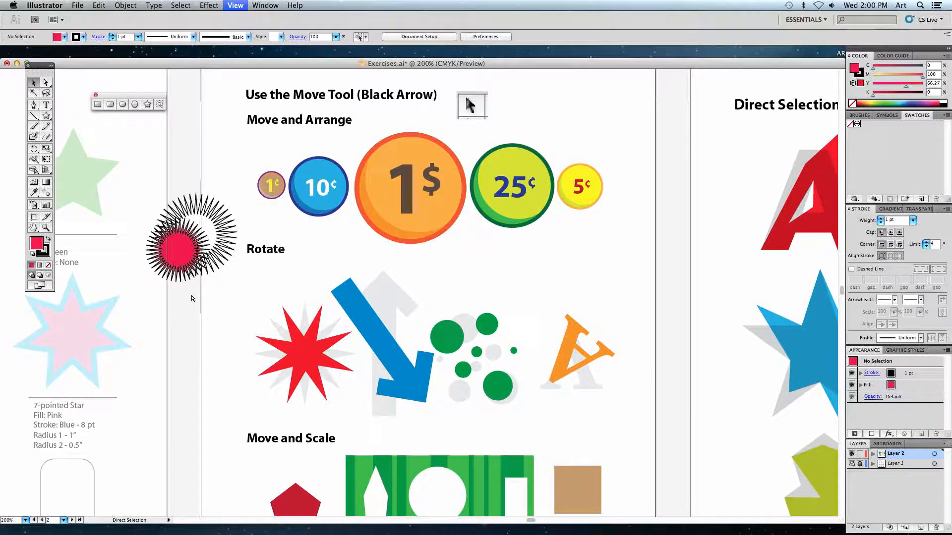
pyautogui.press('space')
pyautogui.moveTo(247, 297); pyautogui.dragTo(471, 326)
pyautogui.moveTo(310, 252); pyautogui.dragTo(480, 276)
pyautogui.moveTo(355, 268); pyautogui.dragTo(516, 285)
pyautogui.click(334, 268)
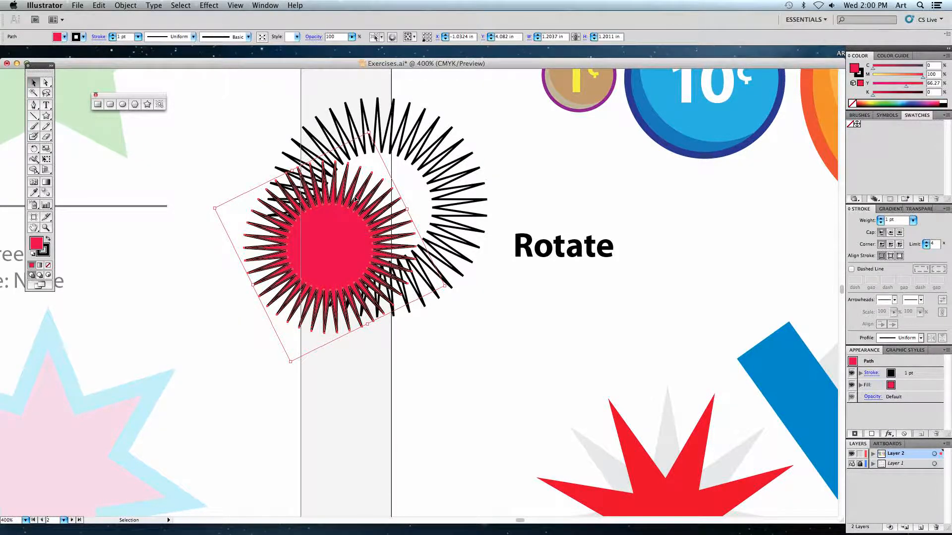
pyautogui.click(418, 172)
pyautogui.click(243, 91)
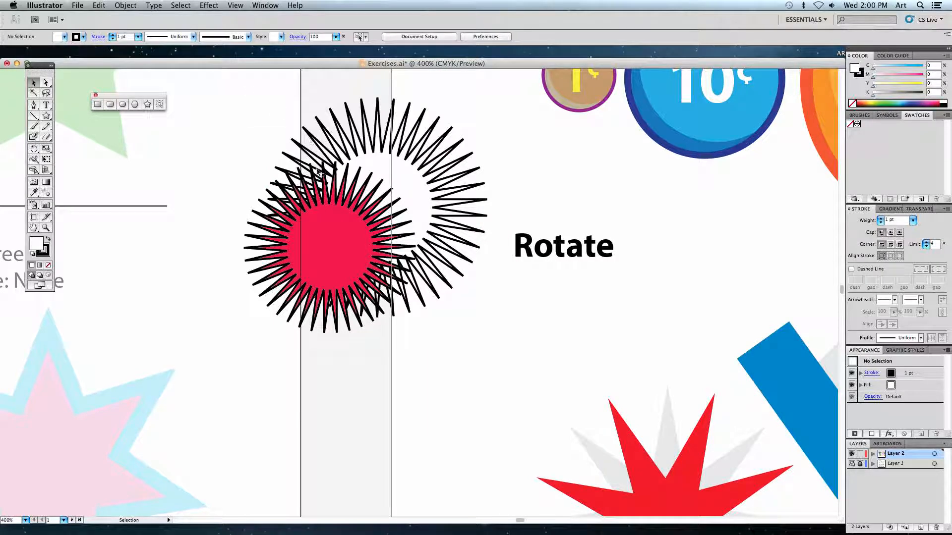
# Step: Send the red starburst one level backward, behind the white one, and deselect it
pyautogui.click(324, 238)
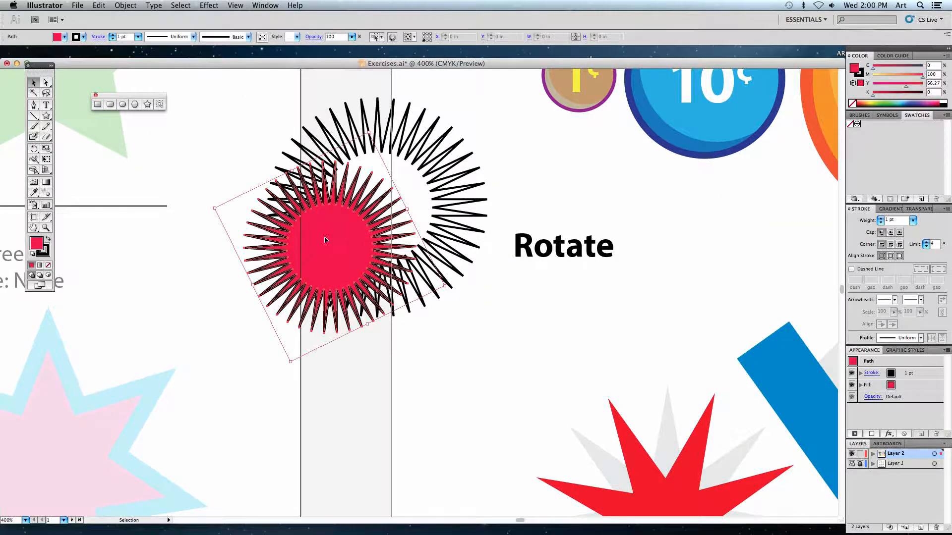
pyautogui.click(125, 5)
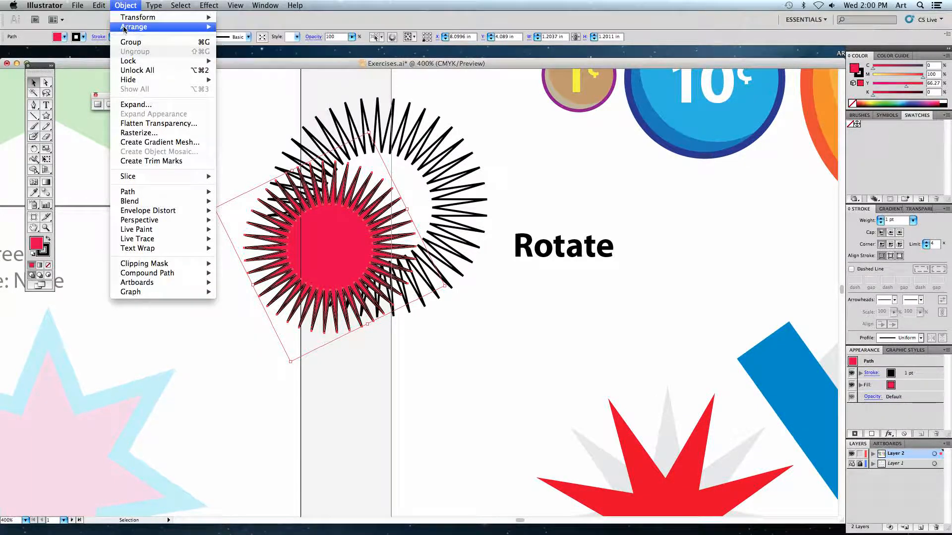
pyautogui.moveTo(124, 31)
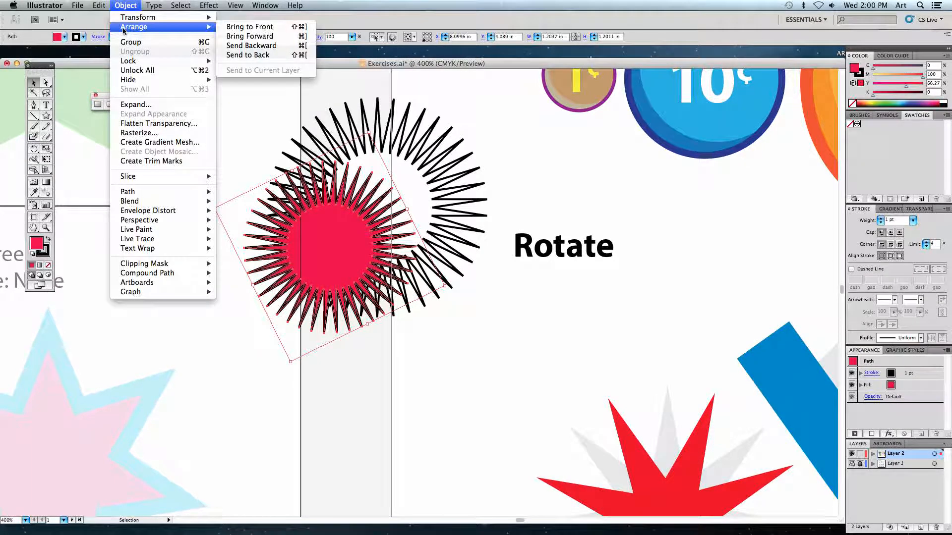
pyautogui.click(273, 46)
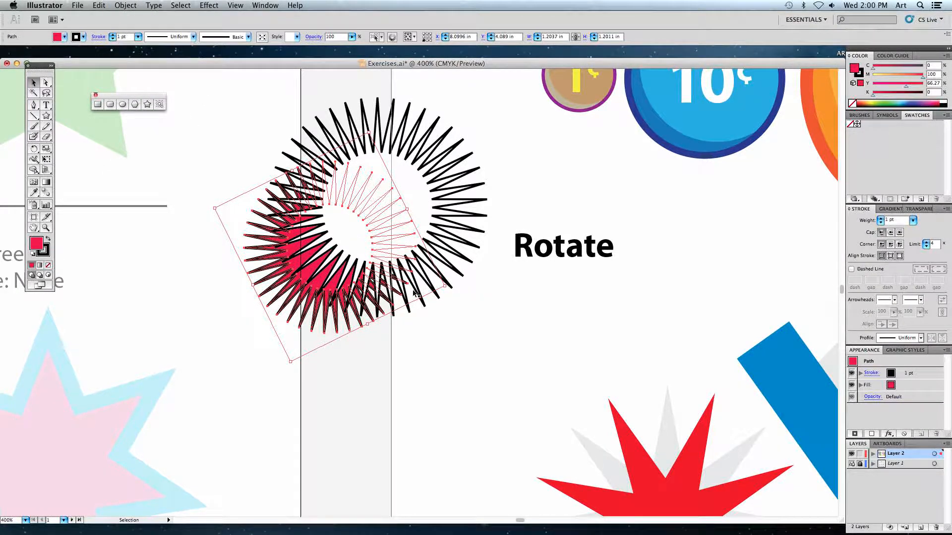
pyautogui.click(473, 297)
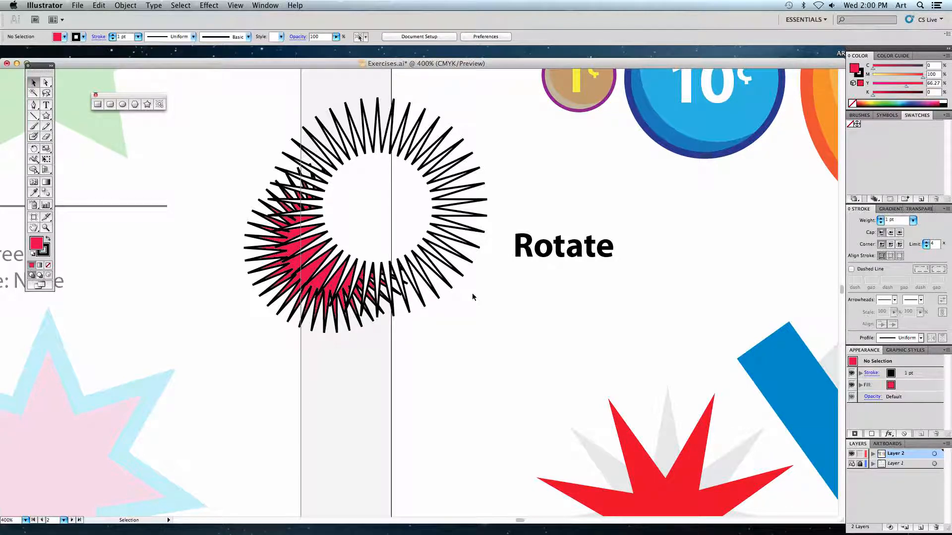
# Step: Draw a blue (#1B51EA) starburst about 1.1 in across and place it over the lower-right part of the white starburst
pyautogui.click(46, 116)
pyautogui.doubleClick(40, 242)
pyautogui.click(483, 195)
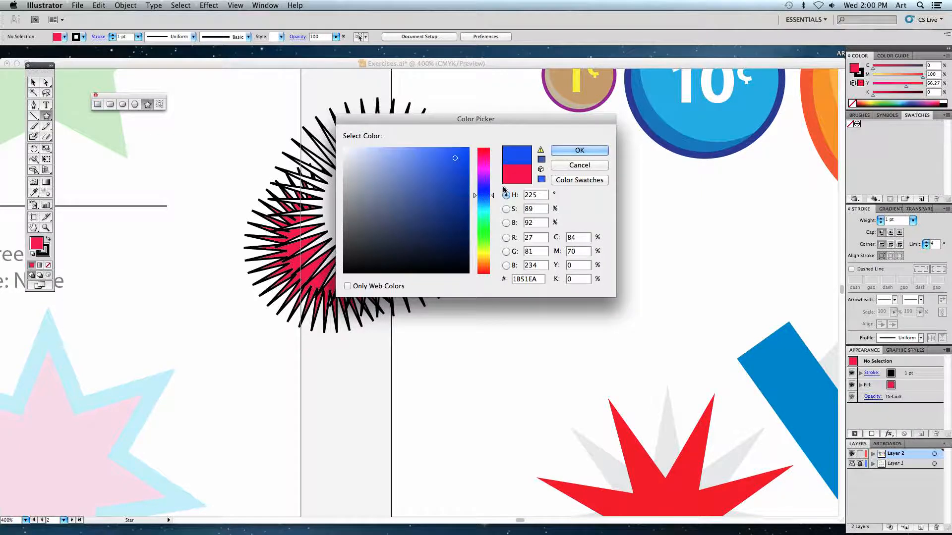
pyautogui.click(569, 152)
pyautogui.moveTo(436, 150); pyautogui.dragTo(487, 207)
pyautogui.click(34, 82)
pyautogui.moveTo(410, 149); pyautogui.dragTo(395, 259)
pyautogui.click(261, 149)
# Step: Send the blue starburst one level backward and shift it down-left so it overlaps the red starburst
pyautogui.click(430, 253)
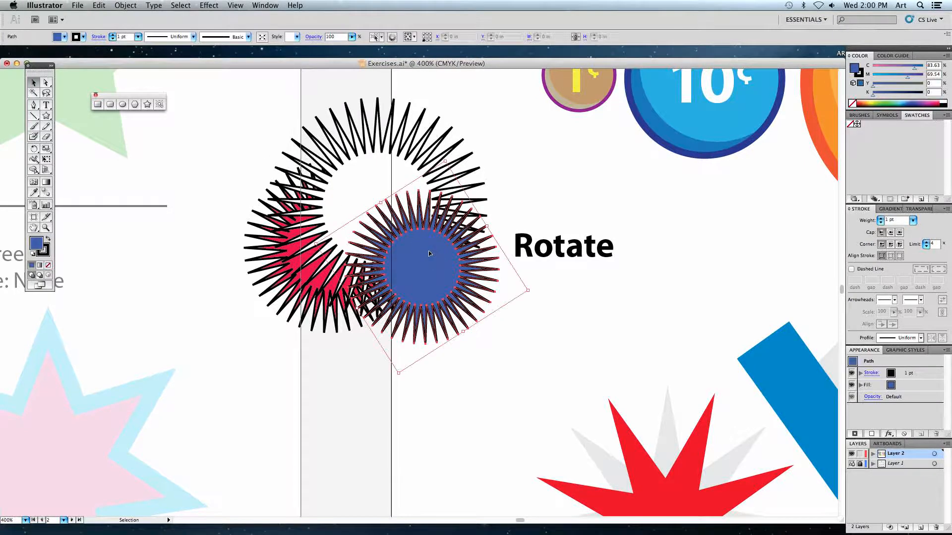
pyautogui.click(125, 5)
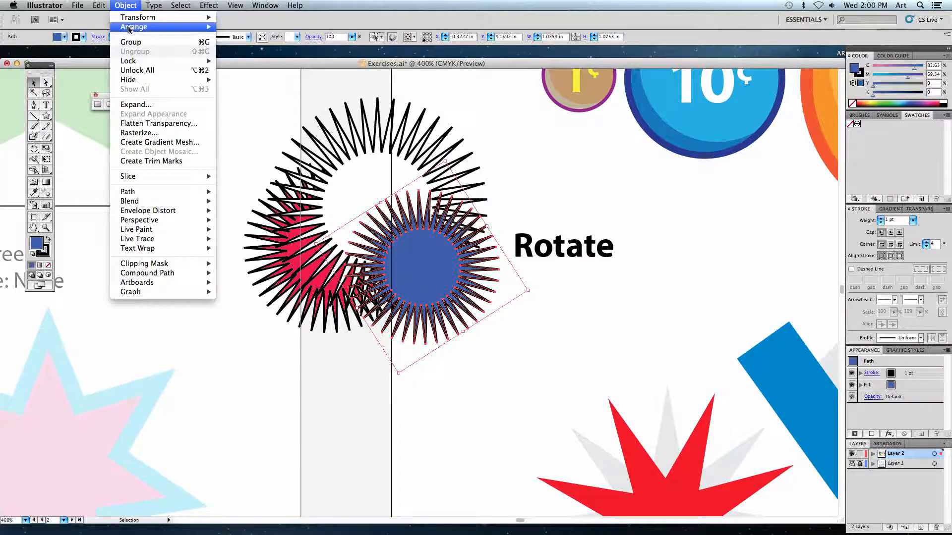
pyautogui.click(250, 46)
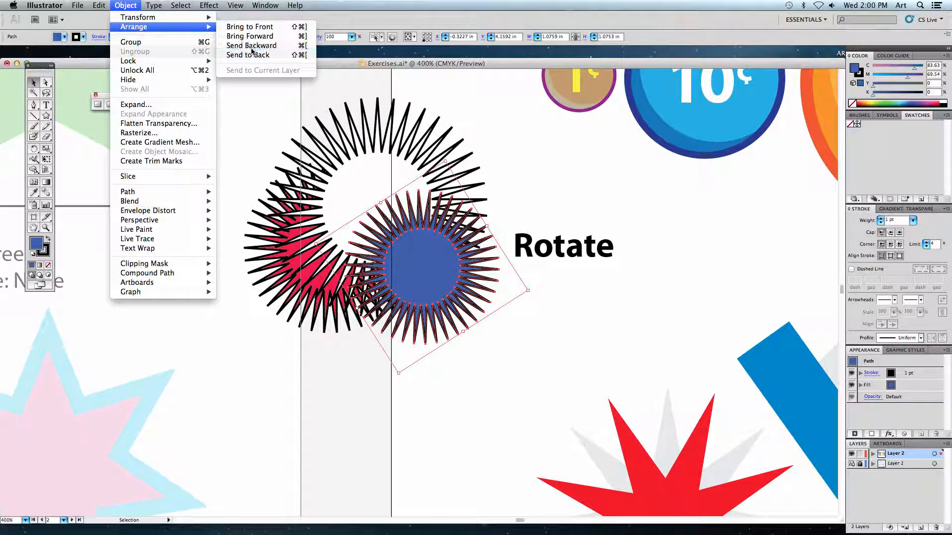
pyautogui.moveTo(456, 294); pyautogui.dragTo(399, 325)
# Step: Send the blue starburst to the very back of the stack and deselect it
pyautogui.click(125, 5)
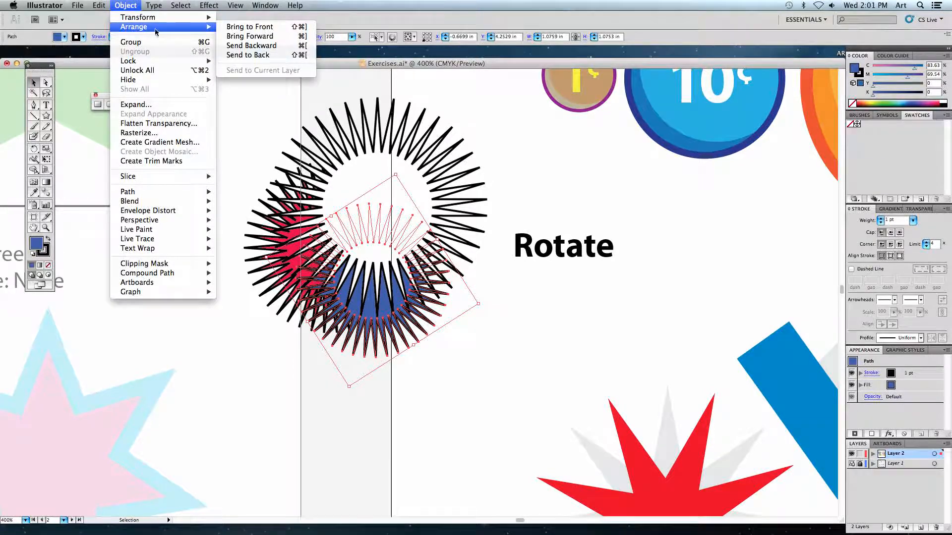
pyautogui.moveTo(197, 30)
pyautogui.click(248, 54)
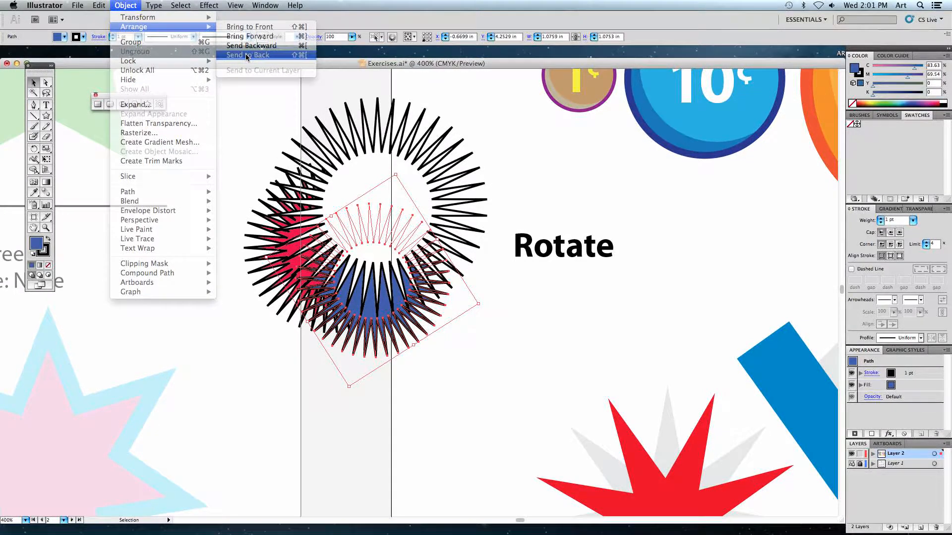
pyautogui.click(291, 94)
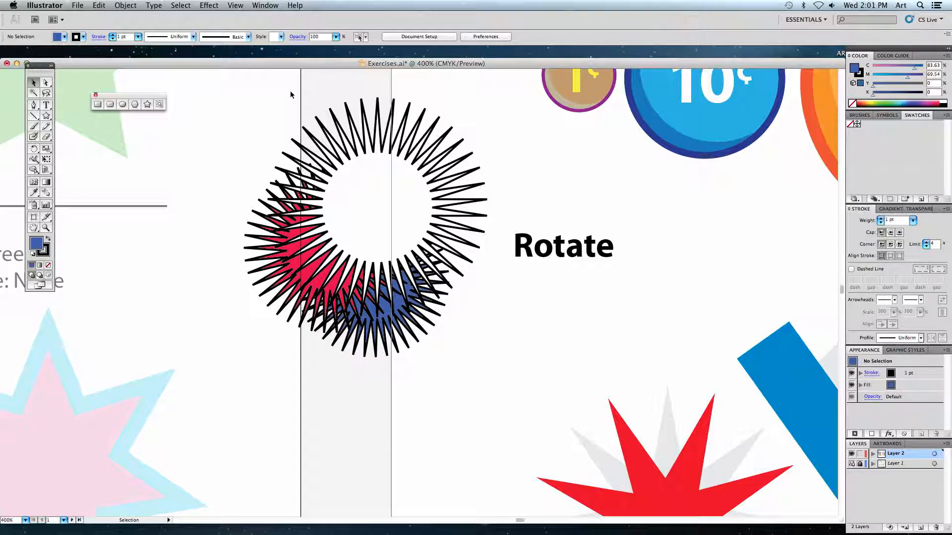
# Step: Return the view to the Move and Arrange coins exercise on the Move Tool page
pyautogui.press('super+minus')
pyautogui.press('super+minus')
pyautogui.press('super+minus')
pyautogui.moveTo(545, 154); pyautogui.dragTo(417, 135)
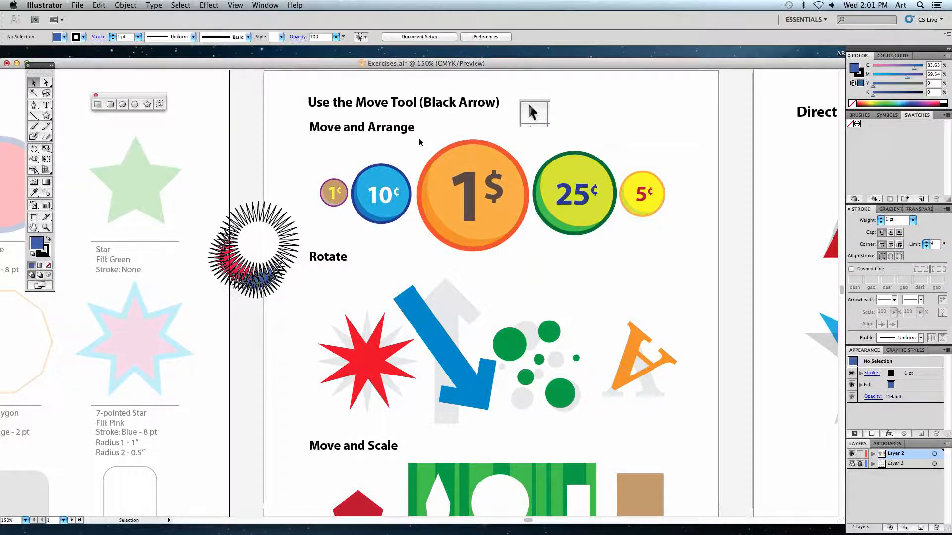
# Step: Move the 25¢ coin onto the 1$ coin, send the 1$ coin one level backward and deselect it
pyautogui.moveTo(571, 199); pyautogui.dragTo(475, 204)
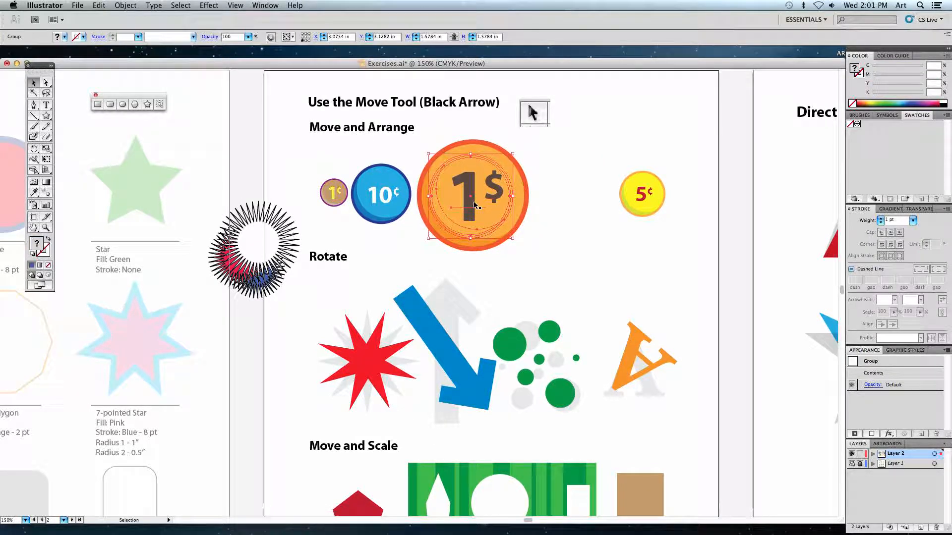
pyautogui.click(471, 147)
pyautogui.click(126, 5)
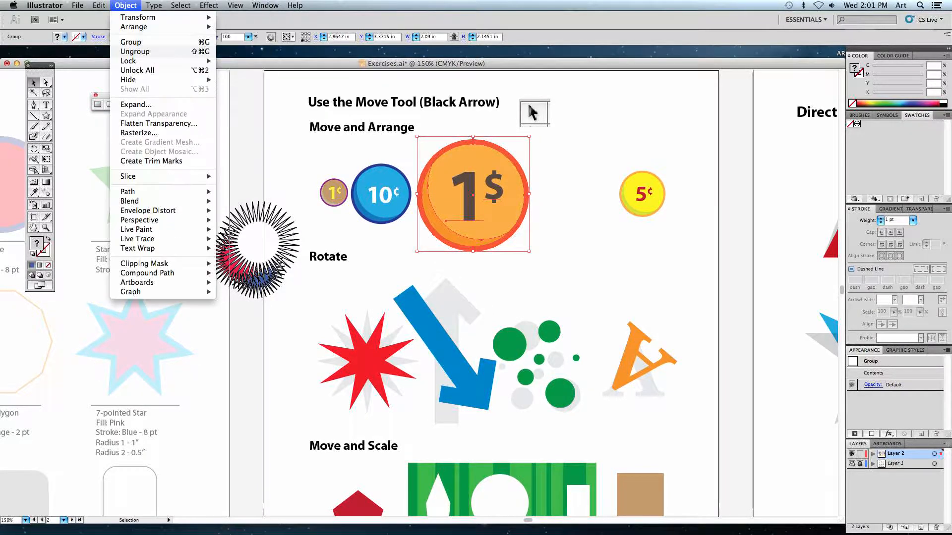
pyautogui.moveTo(133, 28)
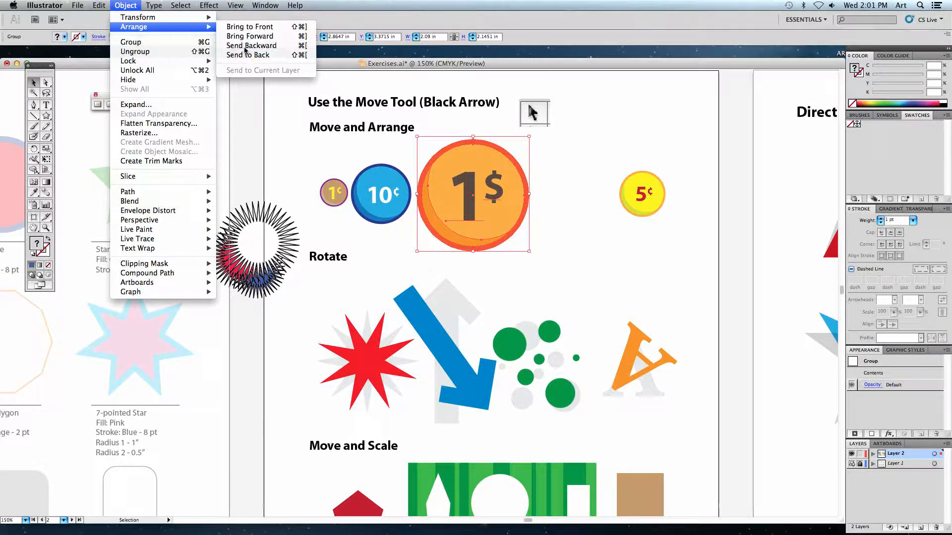
pyautogui.click(245, 45)
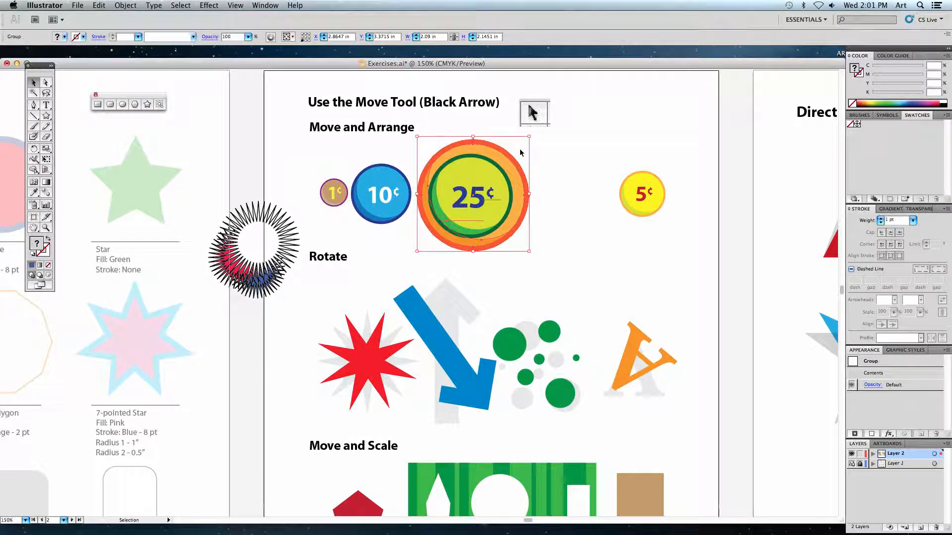
pyautogui.click(552, 155)
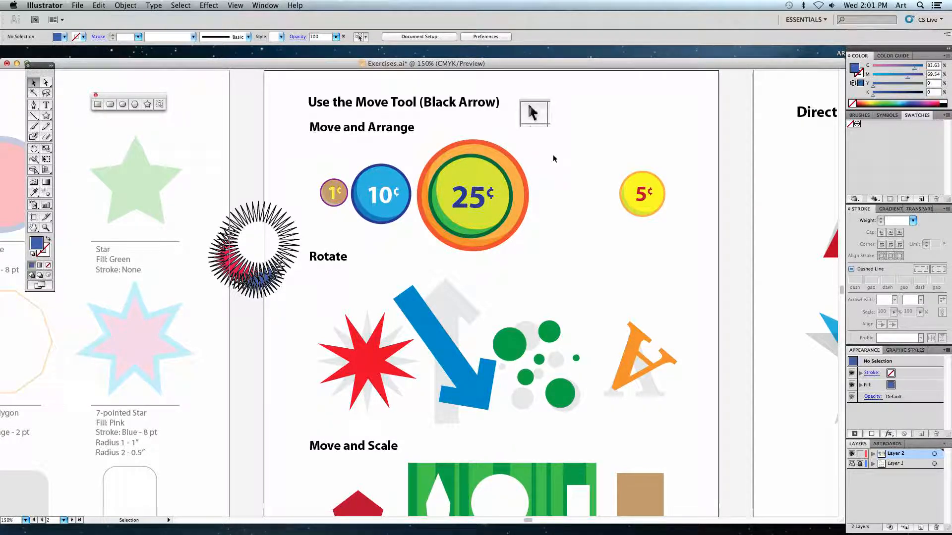
# Step: Move the 1¢ coin onto the middle of the 25¢ coin and bring it to the front of the stack
pyautogui.moveTo(337, 199); pyautogui.dragTo(477, 206)
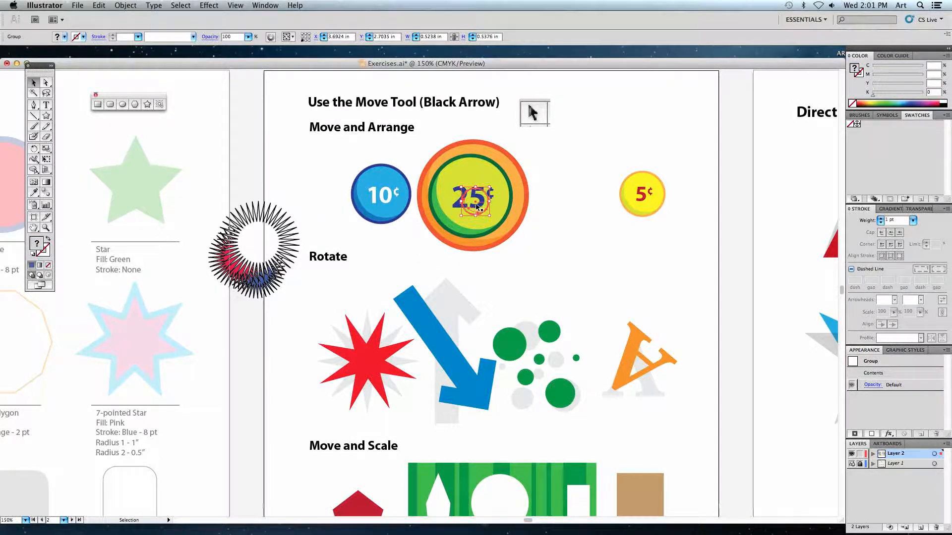
pyautogui.click(126, 5)
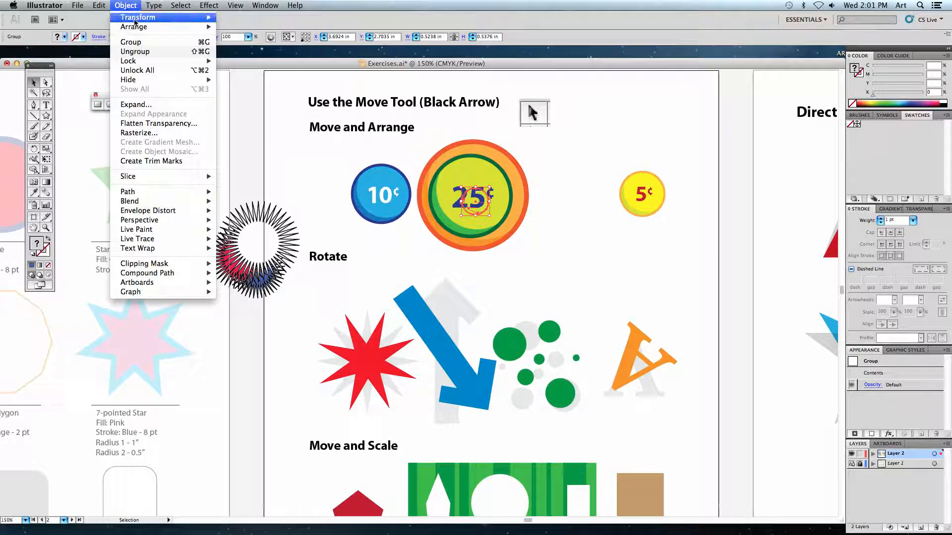
pyautogui.moveTo(188, 27)
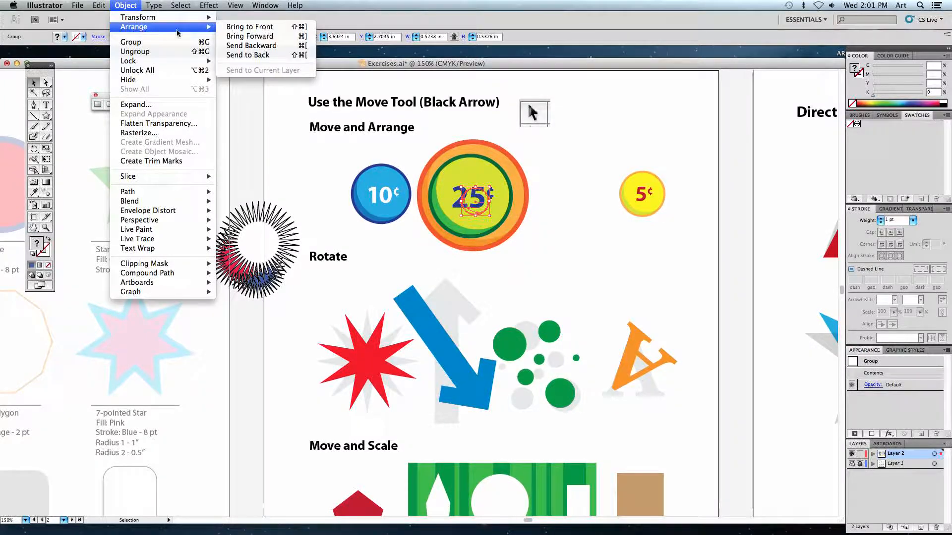
pyautogui.click(241, 28)
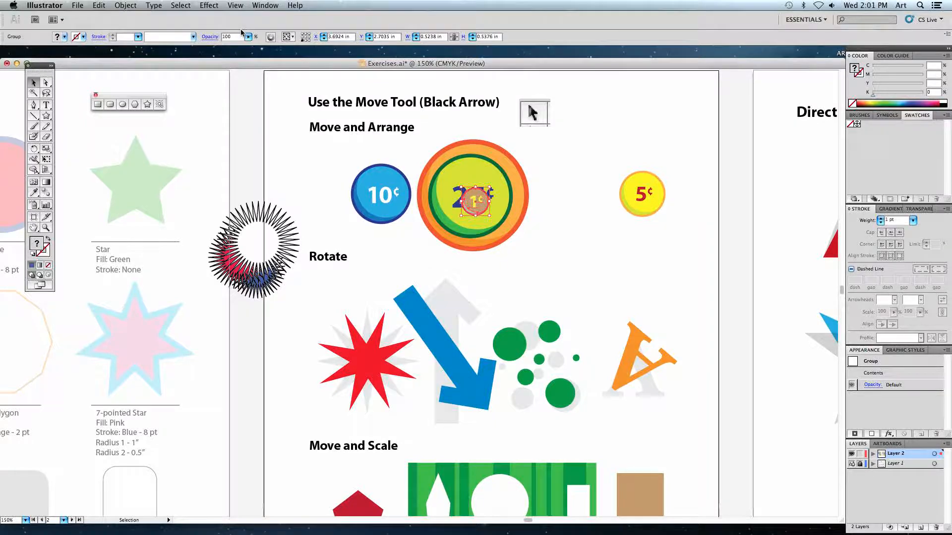
# Step: Delete the overlapping starbursts at the edge of the Move Tool page
pyautogui.moveTo(211, 196); pyautogui.dragTo(277, 297)
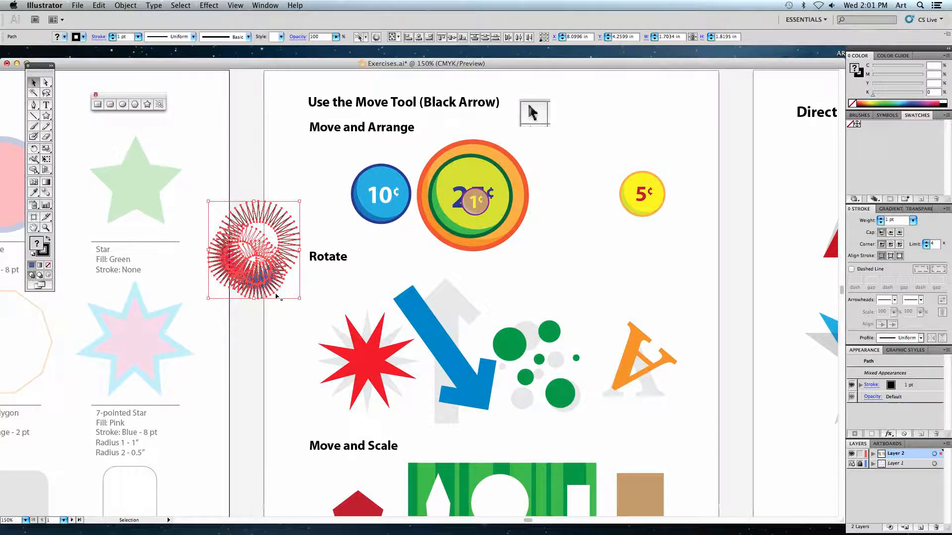
pyautogui.press('Delete')
# Step: Rotate the red star in the Rotate exercise to line up with its gray guide, then deselect it
pyautogui.scroll(-5, 257, 261)
pyautogui.hscroll(3, 256, 261)
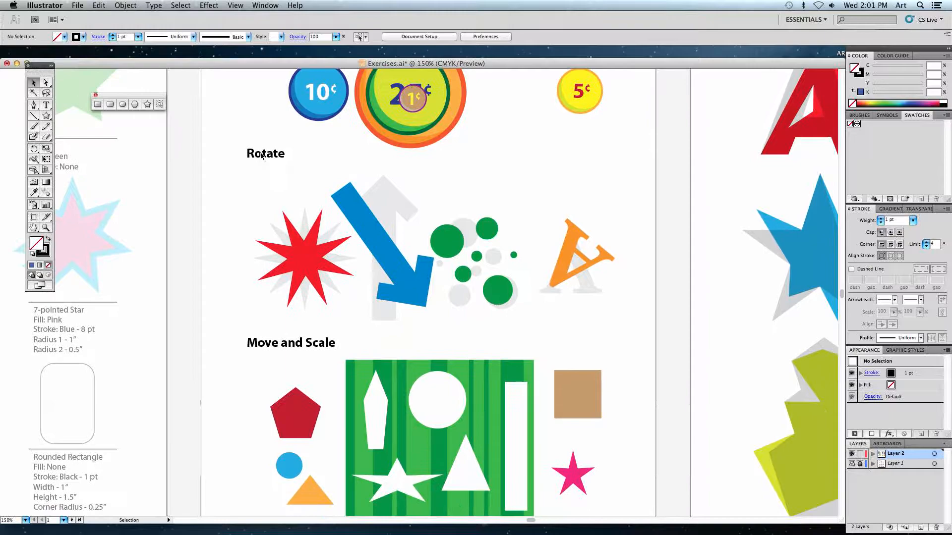
pyautogui.scroll(-2, 308, 192)
pyautogui.click(298, 197)
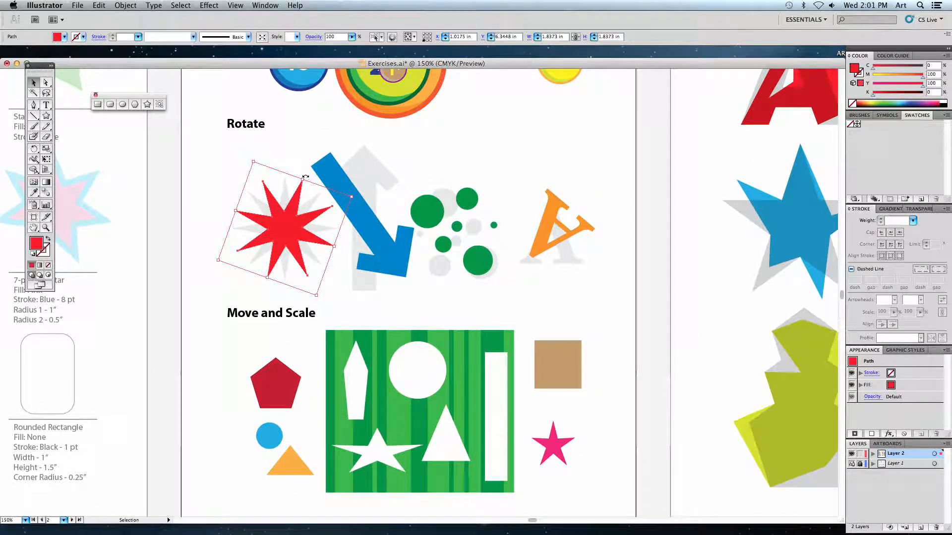
pyautogui.moveTo(307, 172); pyautogui.dragTo(326, 188)
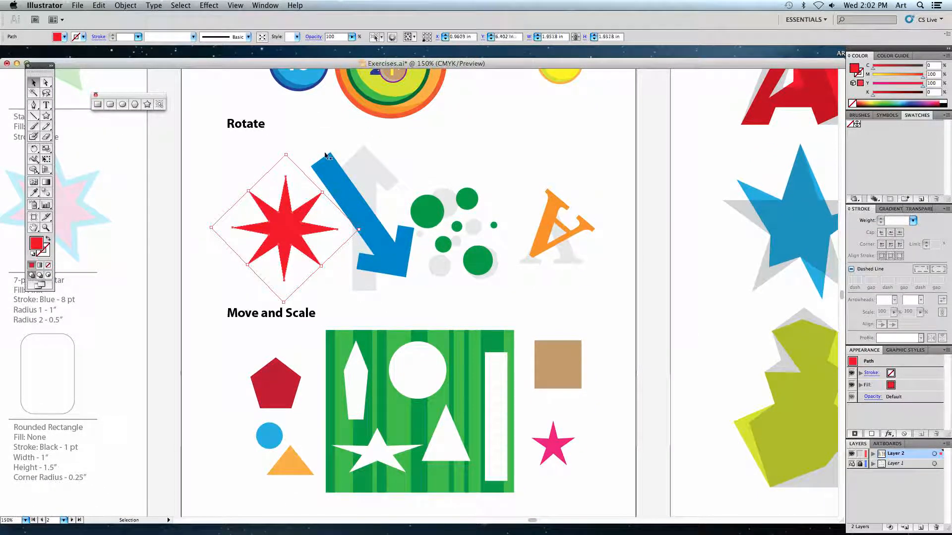
pyautogui.press('super+shift+a')
# Step: Rotate the blue arrow to point straight up and the green circle group to match its gray guide
pyautogui.click(350, 206)
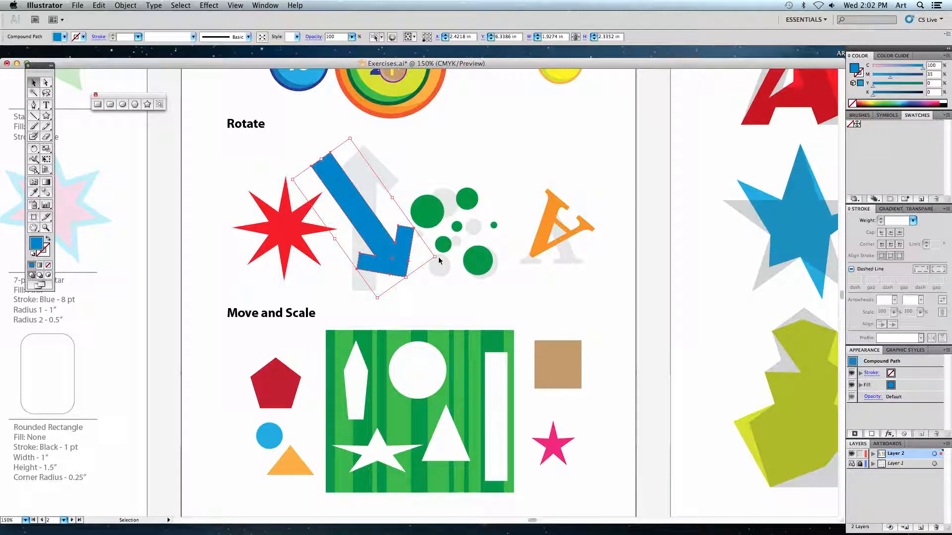
pyautogui.moveTo(438, 260); pyautogui.dragTo(330, 156)
pyautogui.click(291, 152)
pyautogui.click(433, 213)
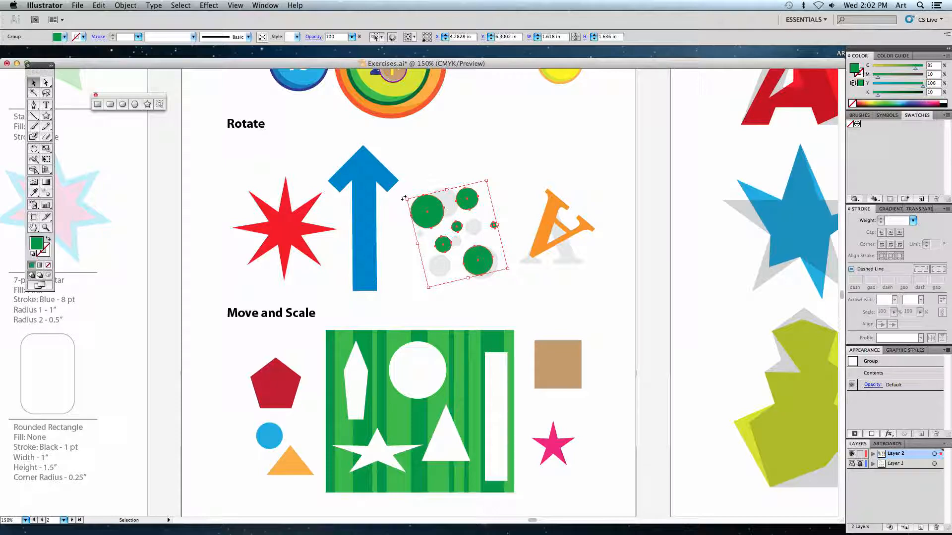
pyautogui.moveTo(403, 198); pyautogui.dragTo(485, 265)
pyautogui.click(519, 143)
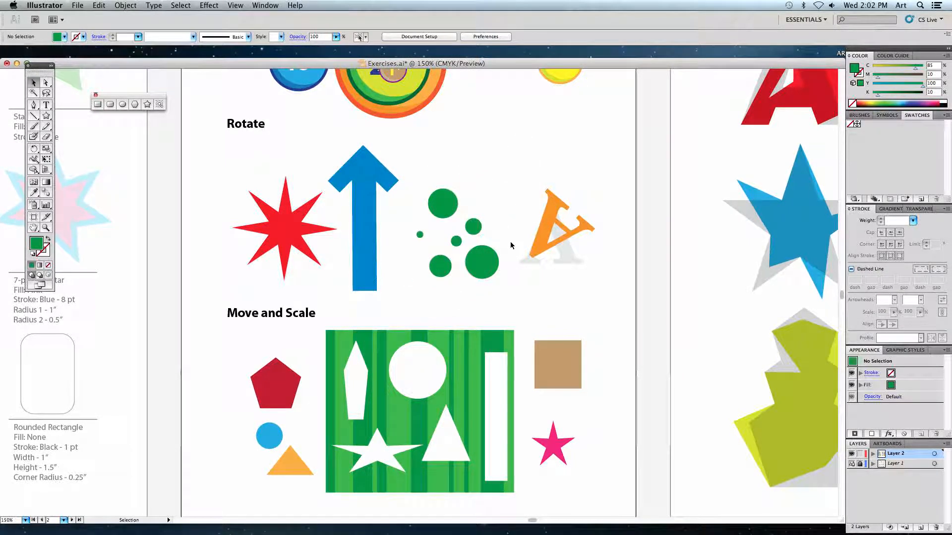
# Step: Narrow the red pentagon over the elongated white shape and enlarge the blue circle over the white circle on the green striped panel
pyautogui.scroll(-5, 509, 245)
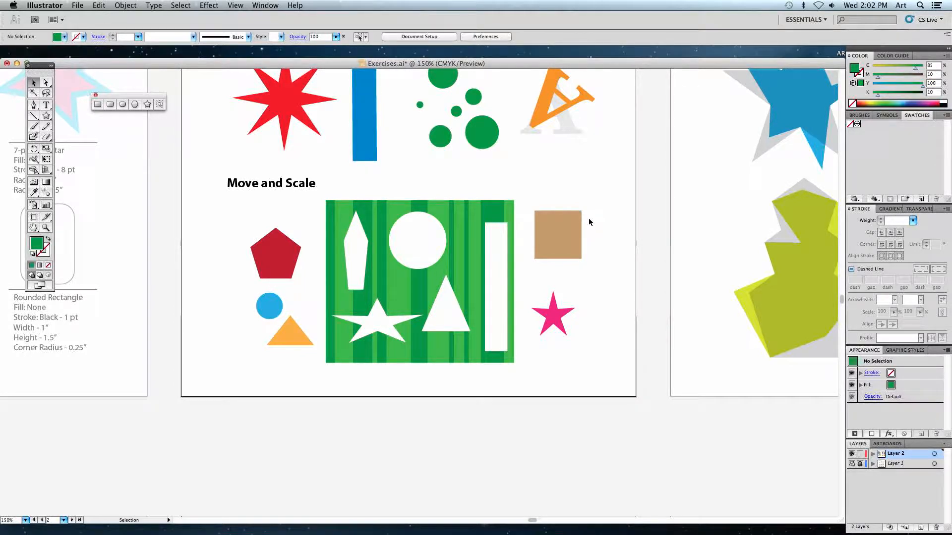
pyautogui.moveTo(277, 258); pyautogui.dragTo(355, 206)
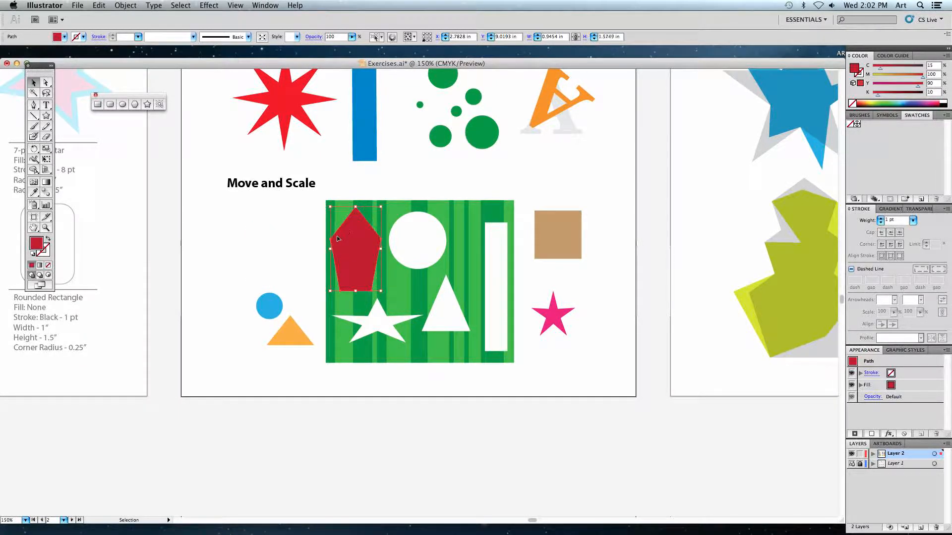
pyautogui.moveTo(331, 249); pyautogui.dragTo(368, 250)
pyautogui.click(303, 237)
pyautogui.moveTo(277, 306); pyautogui.dragTo(422, 258)
pyautogui.click(258, 246)
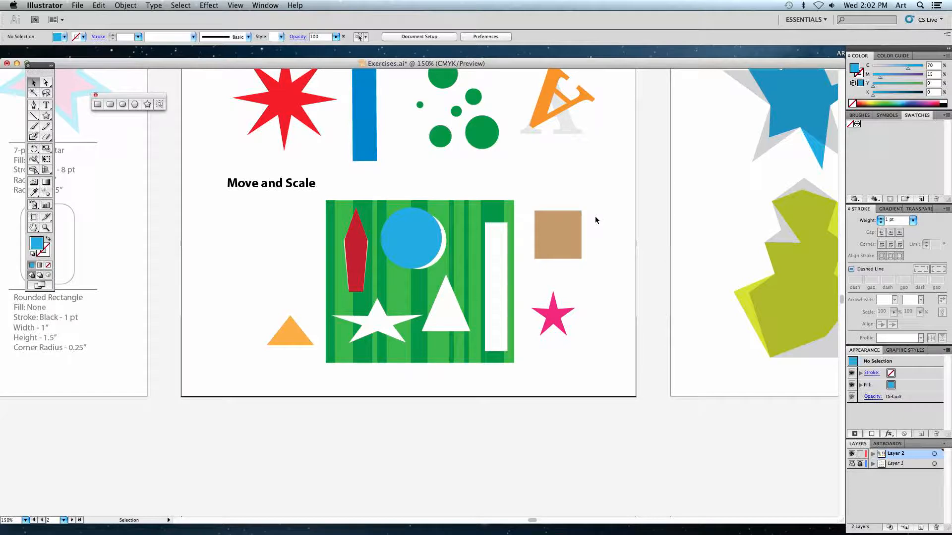
# Step: Go to the Direct Selection Tool Only page and activate the Direct Selection tool
pyautogui.press('super+0')
pyautogui.moveTo(644, 213); pyautogui.dragTo(328, 220)
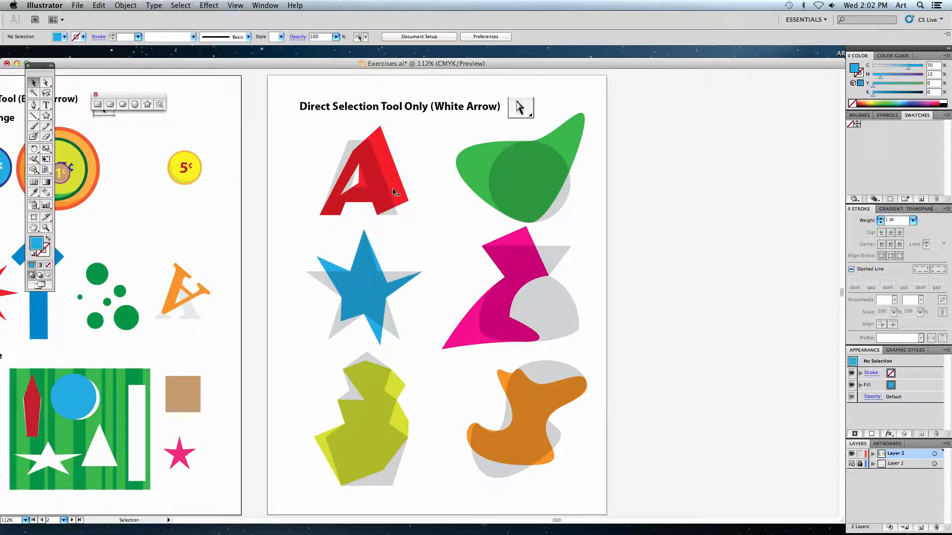
pyautogui.click(46, 85)
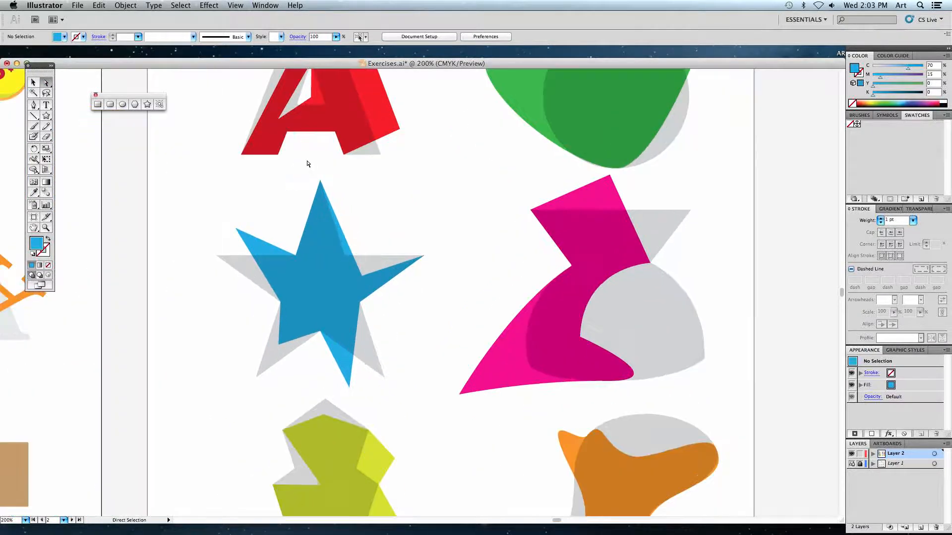
pyautogui.press('super+equal')
pyautogui.press('super+equal')
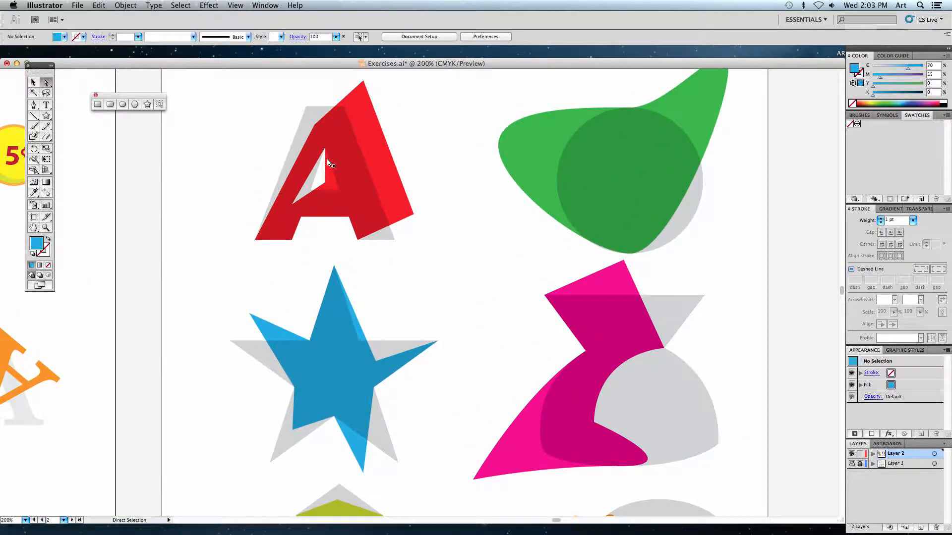
# Step: Reshape the red letter A by moving its outer and inner anchor points onto the gray guide, then deselect it
pyautogui.click(333, 122)
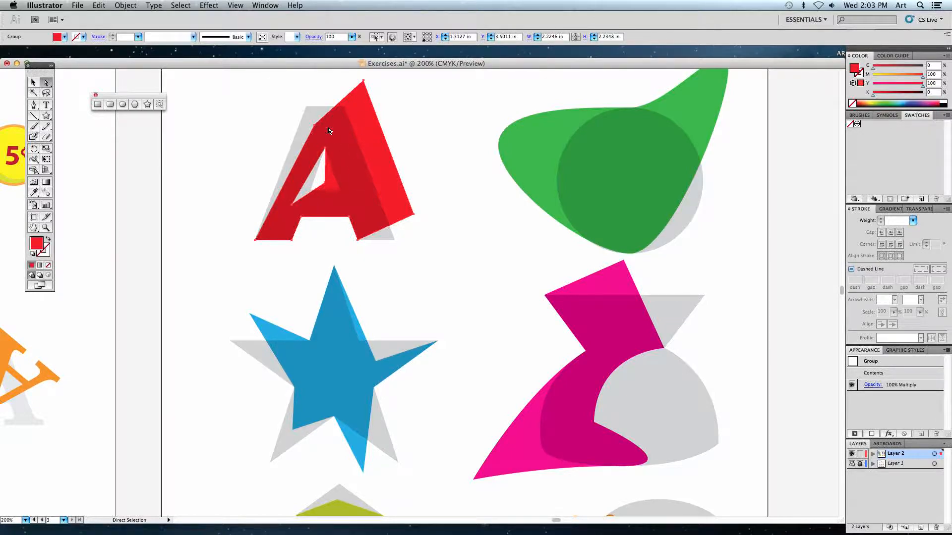
pyautogui.moveTo(314, 125); pyautogui.dragTo(305, 108)
pyautogui.moveTo(365, 82); pyautogui.dragTo(342, 106)
pyautogui.click(413, 213)
pyautogui.moveTo(415, 219); pyautogui.dragTo(395, 239)
pyautogui.moveTo(325, 186); pyautogui.dragTo(306, 200)
pyautogui.click(292, 204)
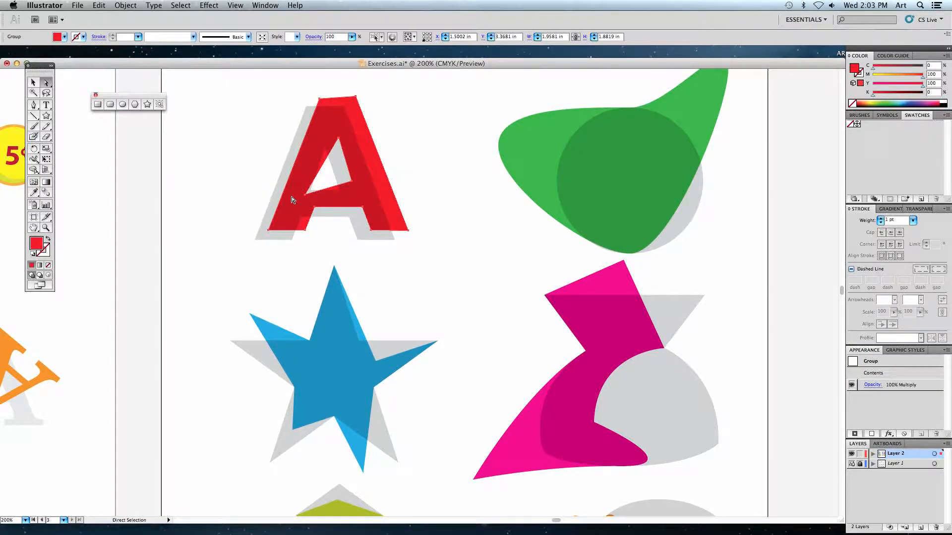
pyautogui.moveTo(301, 177)
pyautogui.mouseDown()
pyautogui.moveTo(318, 178)
pyautogui.moveTo(287, 184)
pyautogui.moveTo(299, 198)
pyautogui.moveTo(312, 189)
pyautogui.mouseUp()
pyautogui.click(292, 204)
pyautogui.click(249, 227)
# Step: Move the green shape's far-left and upper-right anchor points onto the left and right edges of the gray guide circle
pyautogui.press('space')
pyautogui.moveTo(414, 221); pyautogui.dragTo(239, 225)
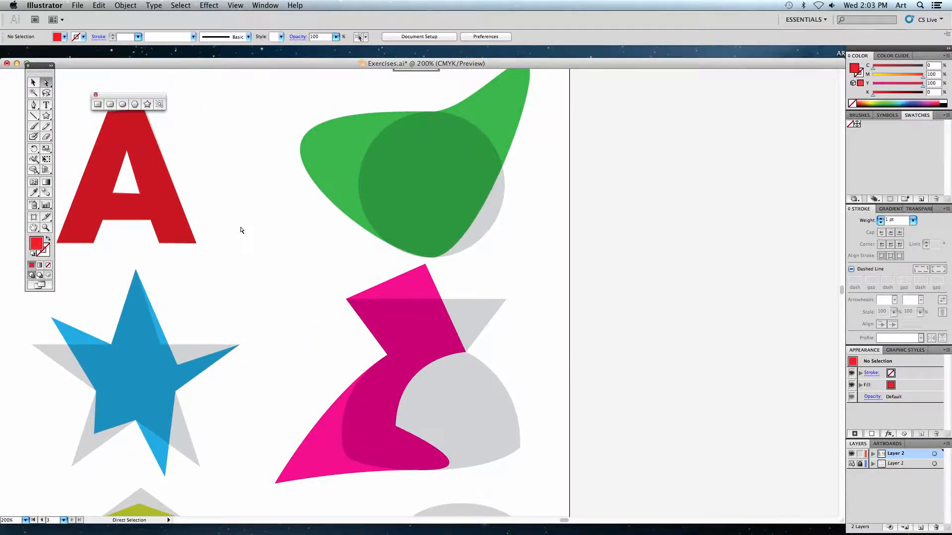
pyautogui.press('space')
pyautogui.moveTo(350, 174); pyautogui.dragTo(318, 201)
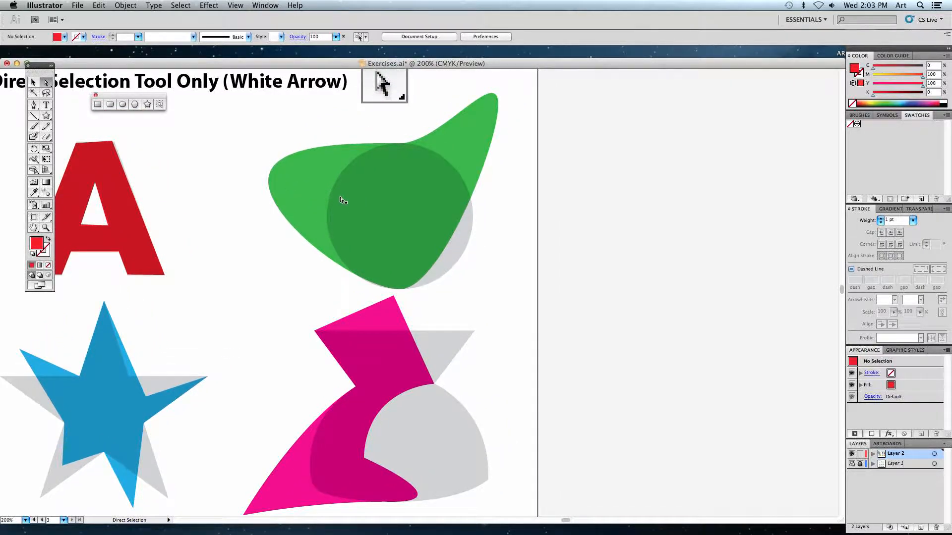
pyautogui.click(270, 181)
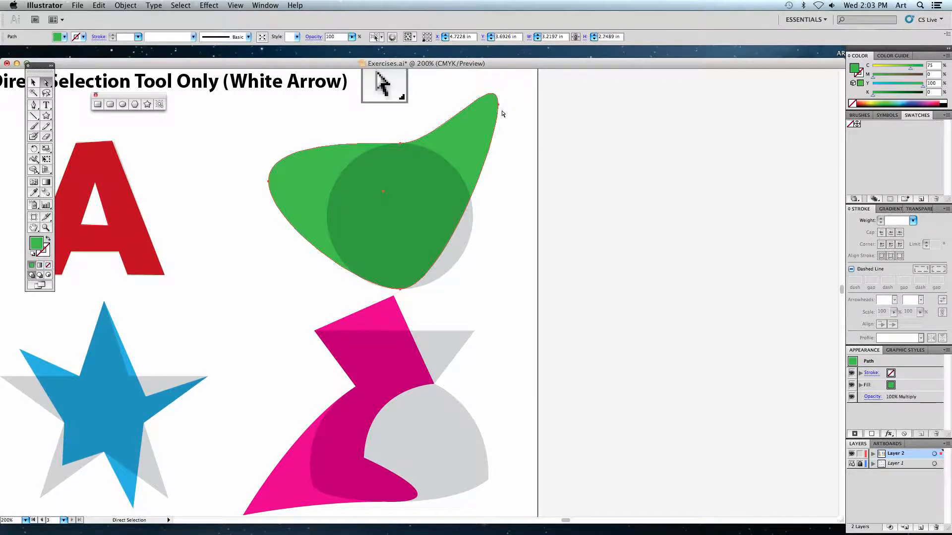
pyautogui.click(268, 185)
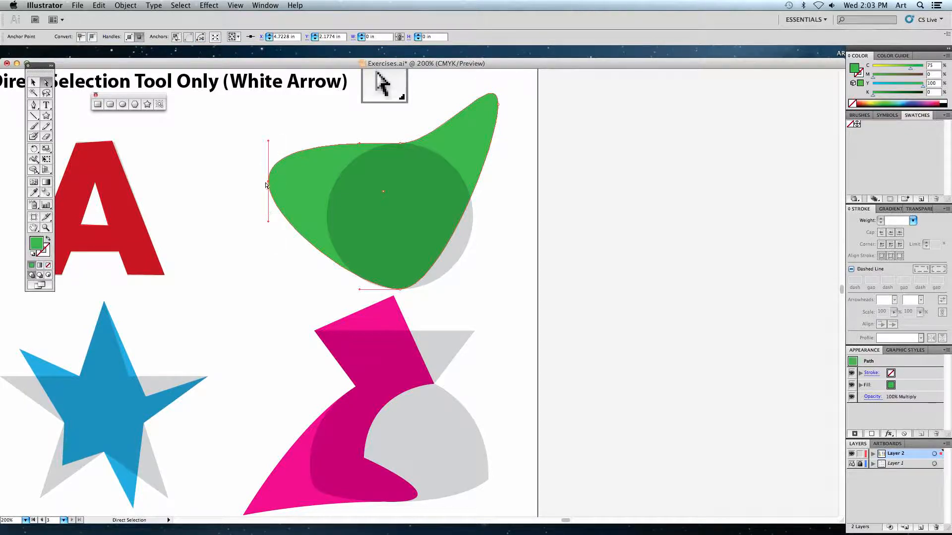
pyautogui.moveTo(269, 182); pyautogui.dragTo(326, 216)
pyautogui.click(498, 105)
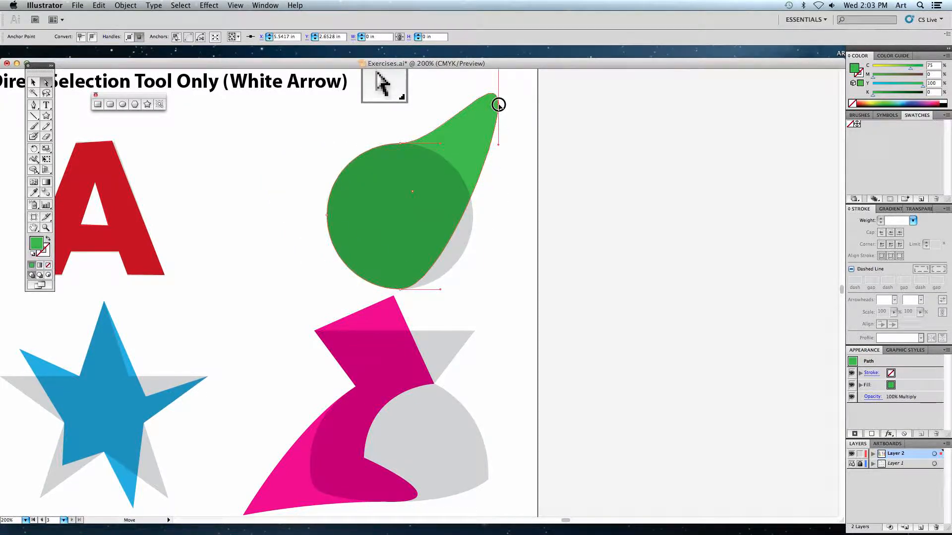
pyautogui.moveTo(499, 107); pyautogui.dragTo(472, 218)
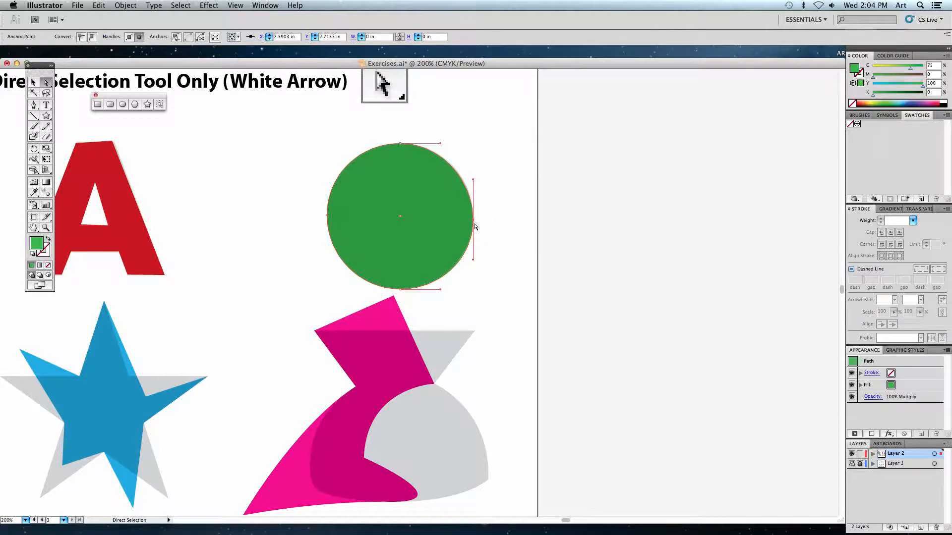
# Step: Adjust the green shape's right-hand anchor point and its direction handles until the curve follows the gray guide circle, then deselect it
pyautogui.moveTo(475, 225); pyautogui.dragTo(480, 224)
pyautogui.press('super+z')
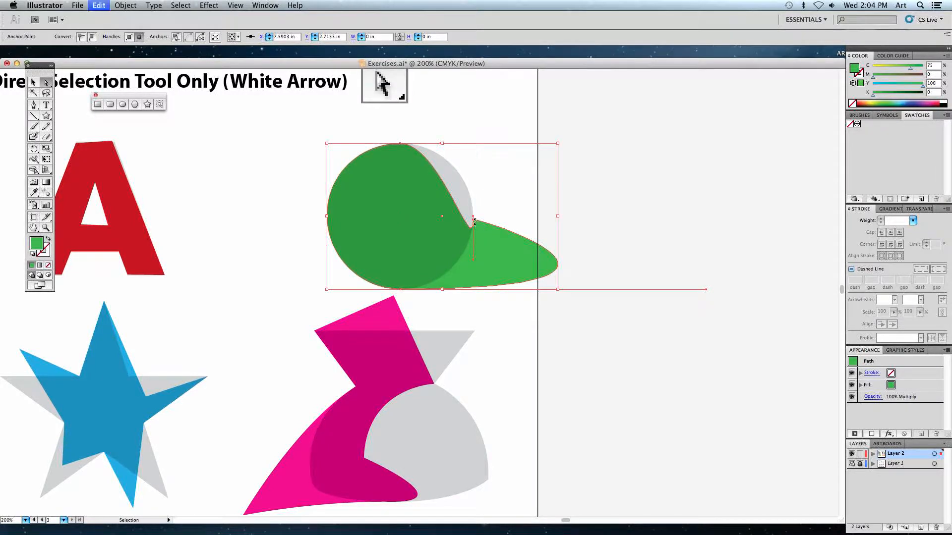
pyautogui.moveTo(473, 220); pyautogui.dragTo(493, 224)
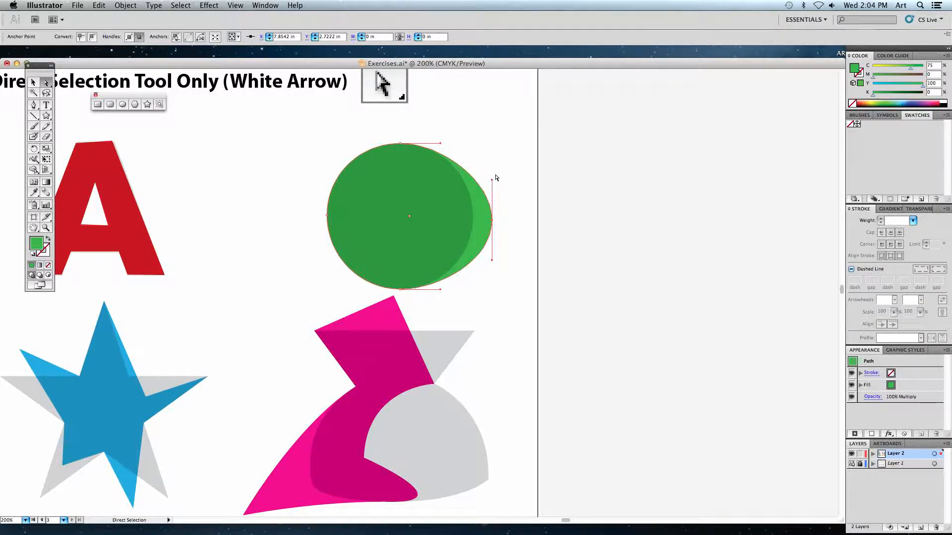
pyautogui.moveTo(492, 262); pyautogui.dragTo(377, 231)
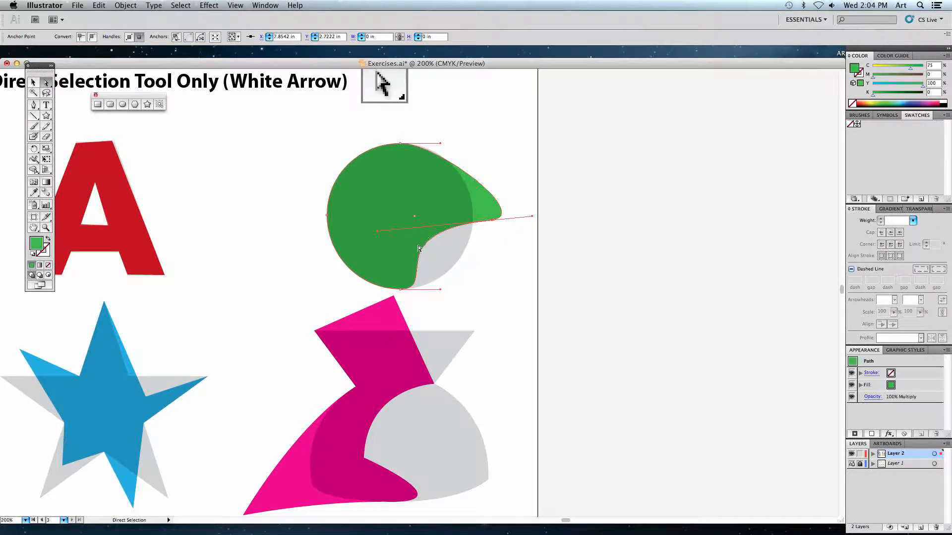
pyautogui.moveTo(493, 221); pyautogui.dragTo(466, 173)
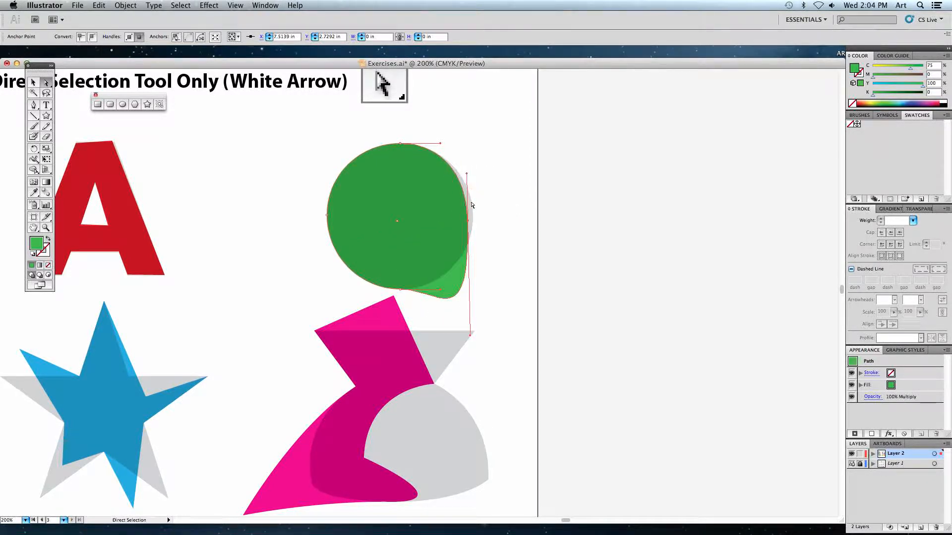
pyautogui.moveTo(468, 221); pyautogui.dragTo(472, 214)
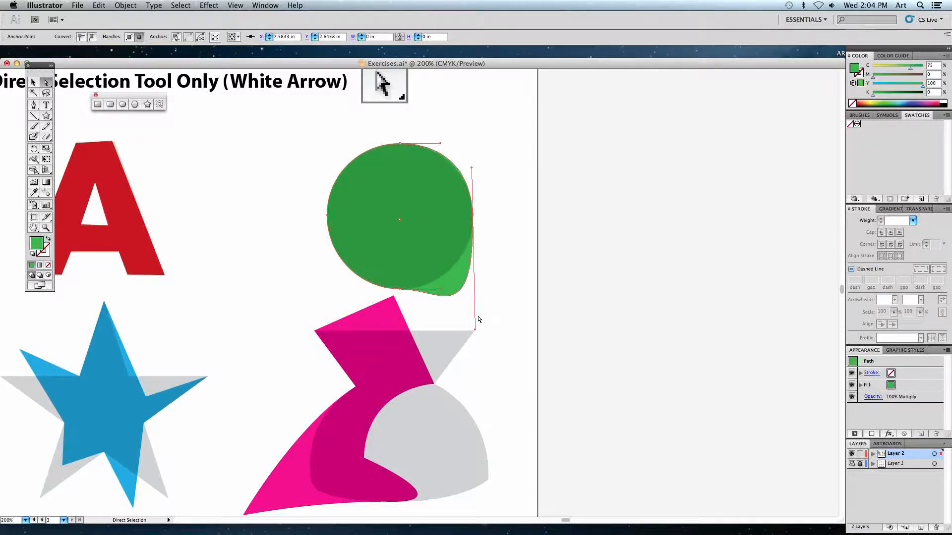
pyautogui.moveTo(476, 331); pyautogui.dragTo(472, 260)
pyautogui.click(503, 325)
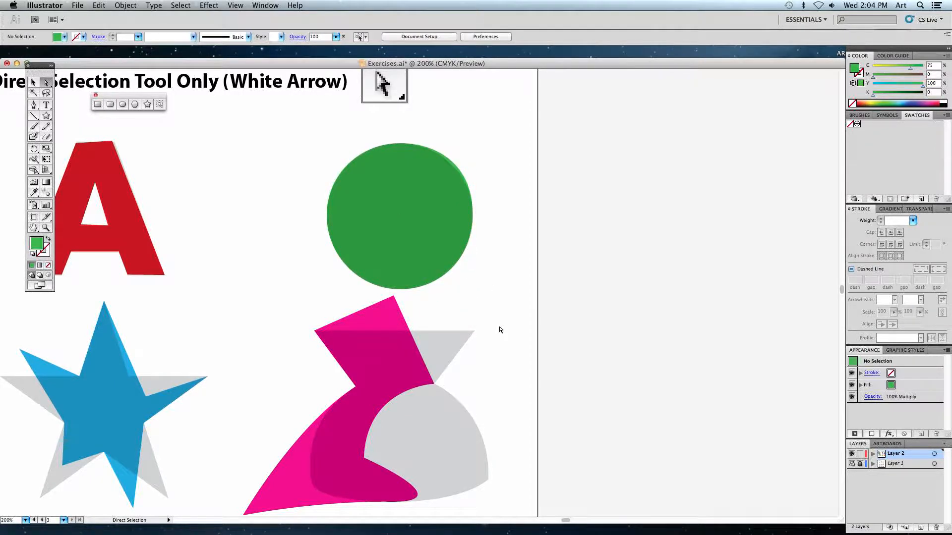
# Step: Move the magenta shape's far-left spike point and inner notch point onto the lower corners of the gray guide
pyautogui.scroll(-6, 500, 329)
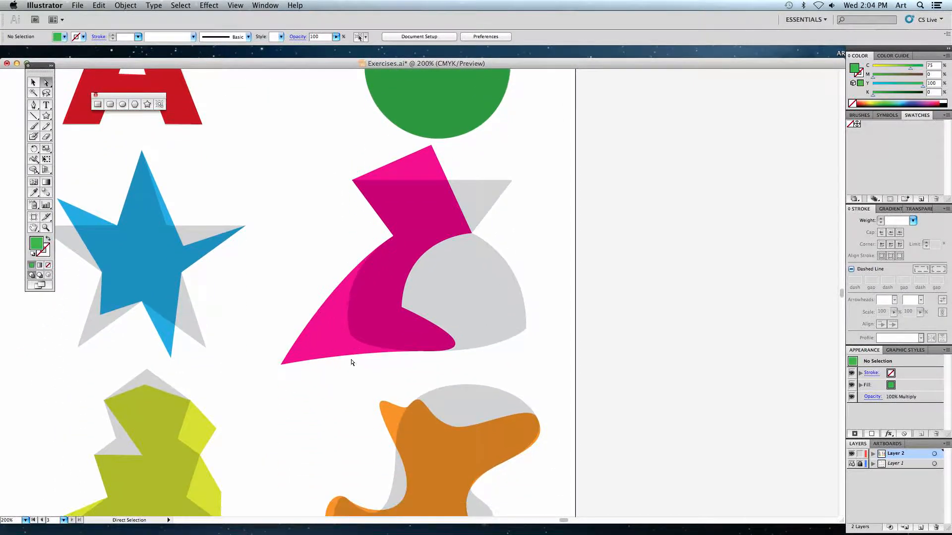
pyautogui.click(281, 365)
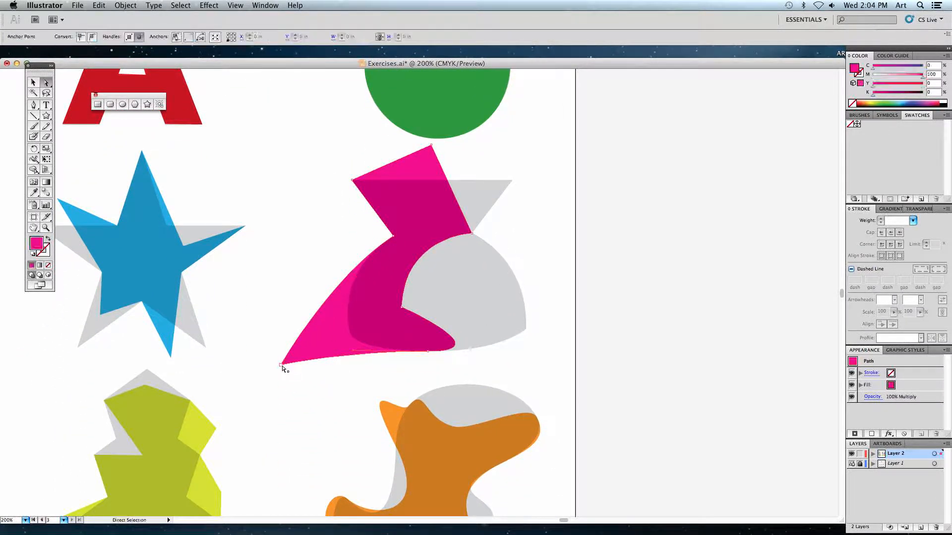
pyautogui.click(281, 365)
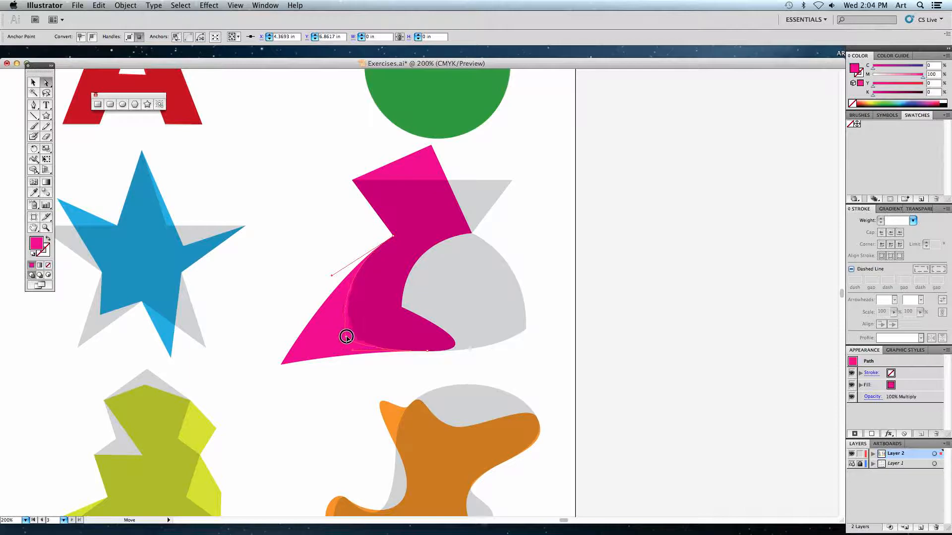
pyautogui.moveTo(350, 335); pyautogui.dragTo(350, 335)
pyautogui.moveTo(406, 311); pyautogui.dragTo(526, 330)
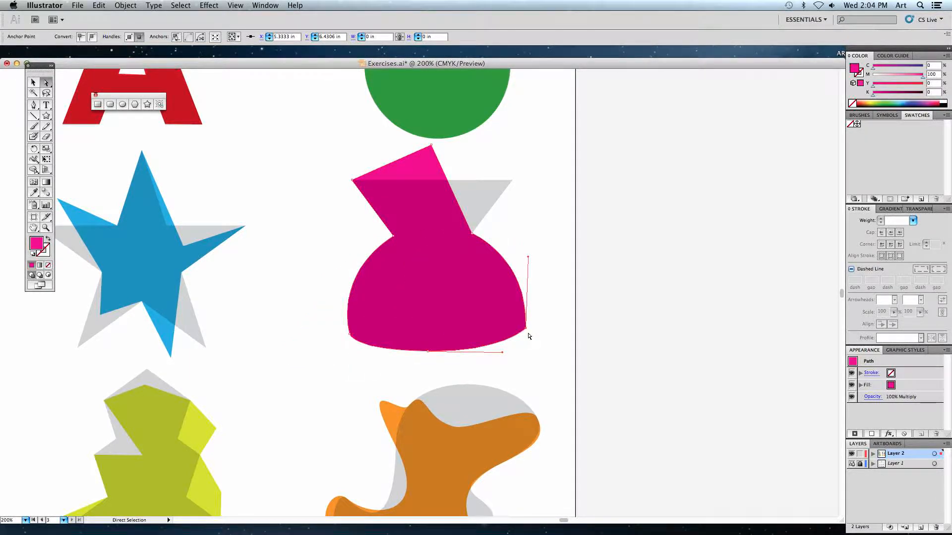
# Step: Select the anchor point on the orange shape's left waist and swing its lower direction handle until the curve follows the gray guide
pyautogui.scroll(-2, 527, 334)
pyautogui.scroll(-10, 527, 334)
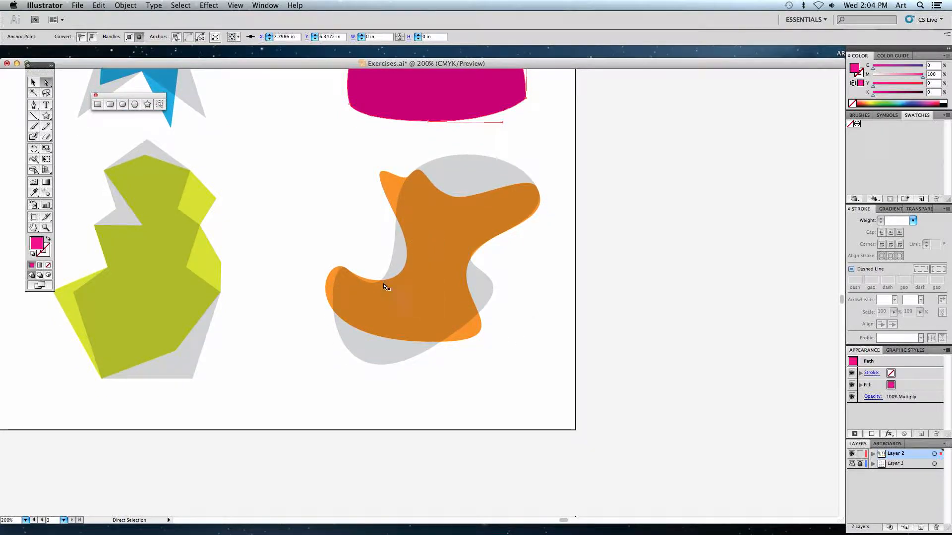
pyautogui.click(400, 272)
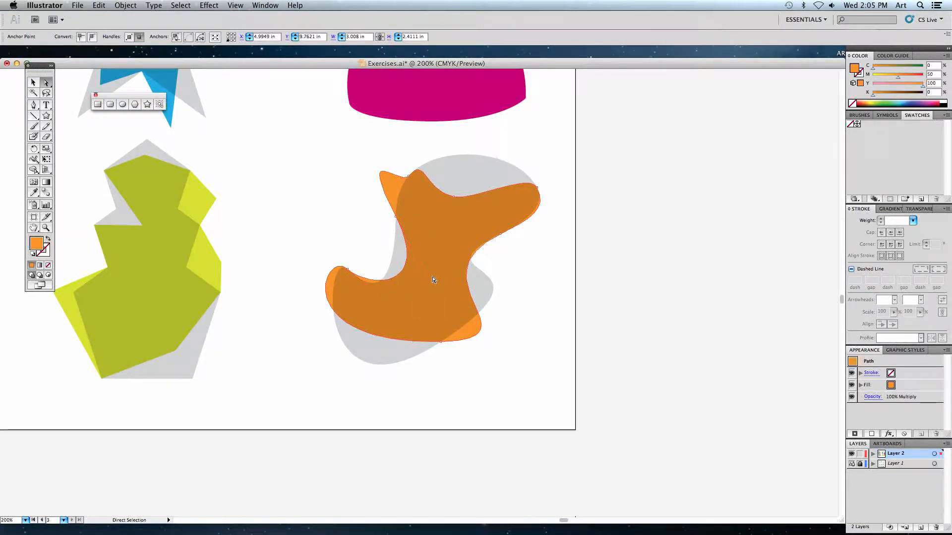
pyautogui.press('super+equal')
pyautogui.press('super+equal')
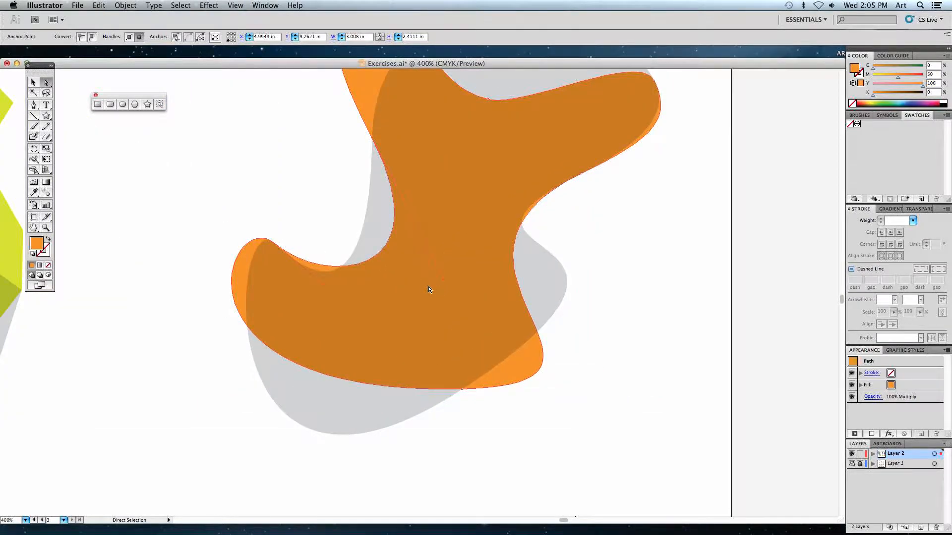
pyautogui.moveTo(442, 278); pyautogui.dragTo(413, 277)
pyautogui.press('super+z')
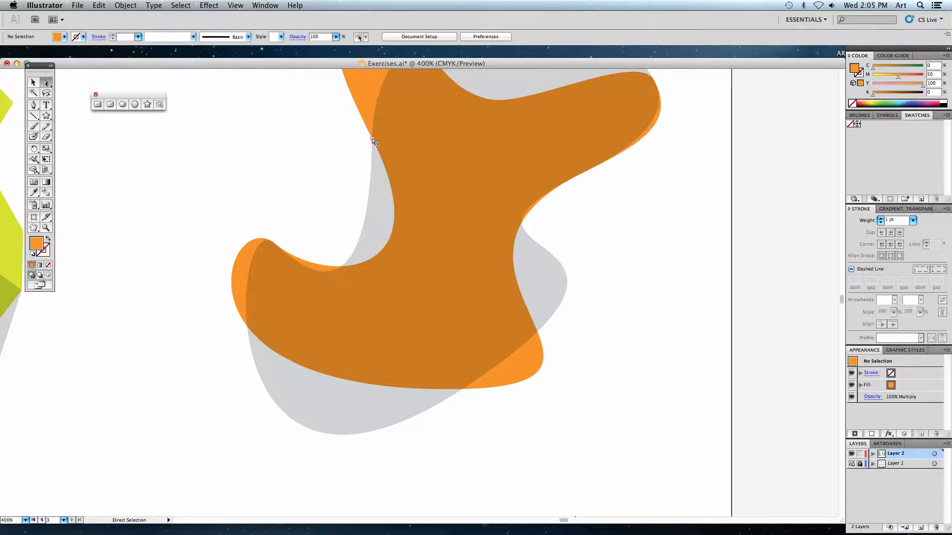
pyautogui.click(372, 139)
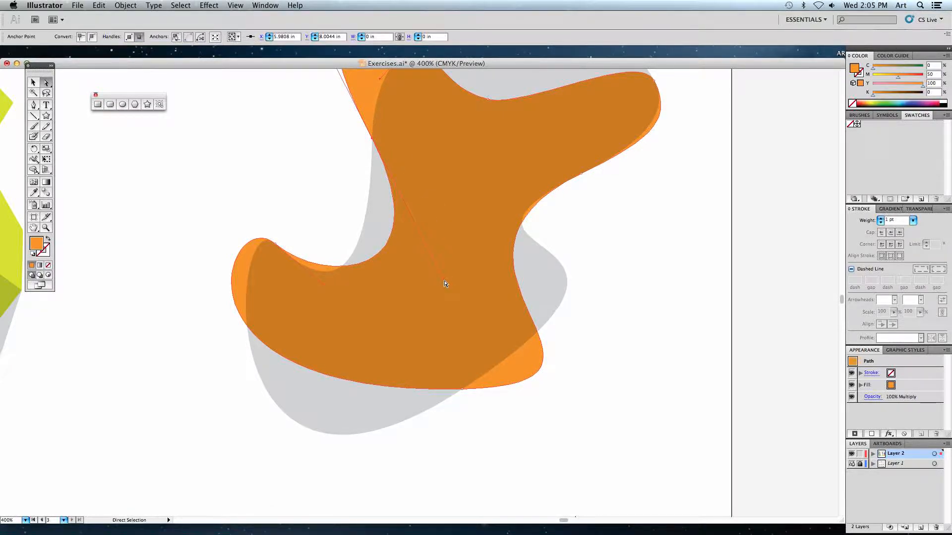
pyautogui.moveTo(445, 282); pyautogui.dragTo(368, 300)
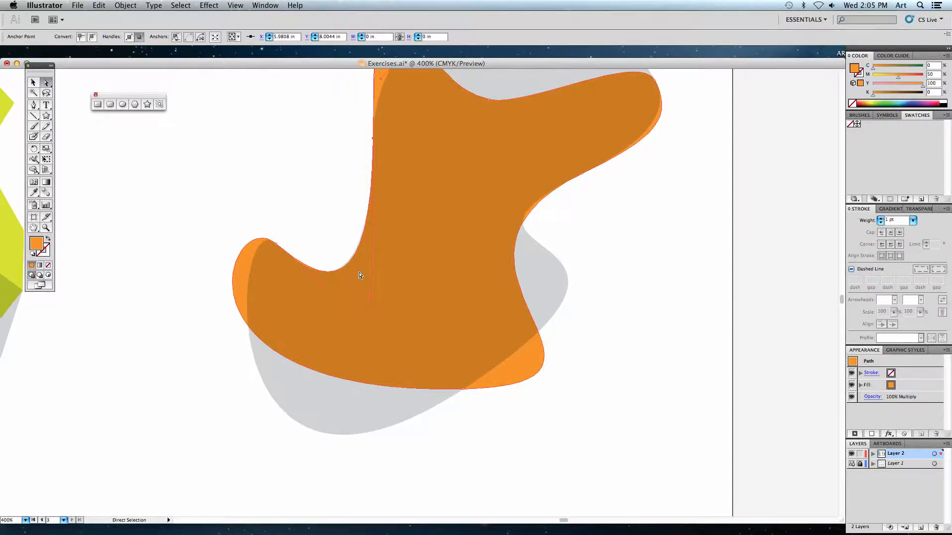
# Step: Shorten the upper direction handle of the orange shape's left waist point to fit the upper-left curve to the guide, then deselect
pyautogui.scroll(3, 361, 272)
pyautogui.scroll(3, 360, 273)
pyautogui.moveTo(376, 119); pyautogui.dragTo(375, 232)
pyautogui.click(325, 250)
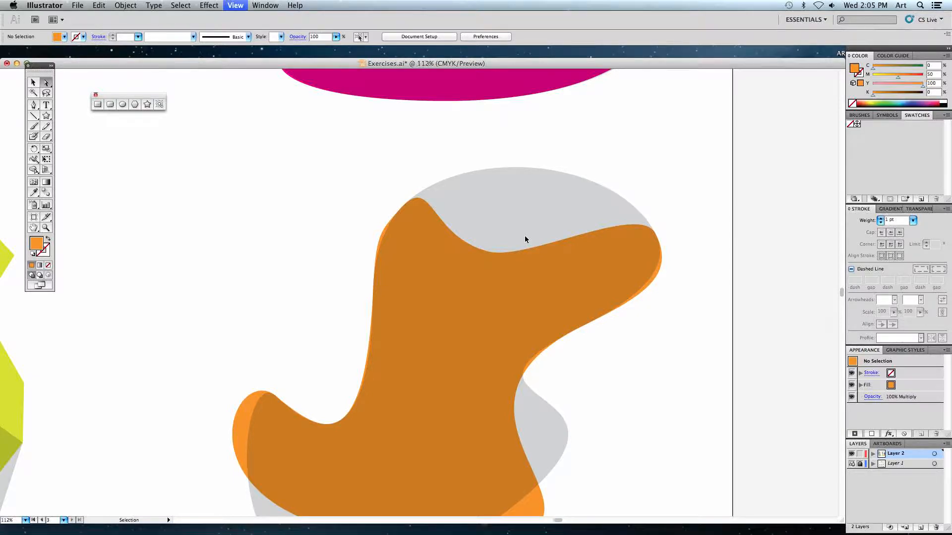
# Step: Close Exercises.ai without saving the changes
pyautogui.press('super+0')
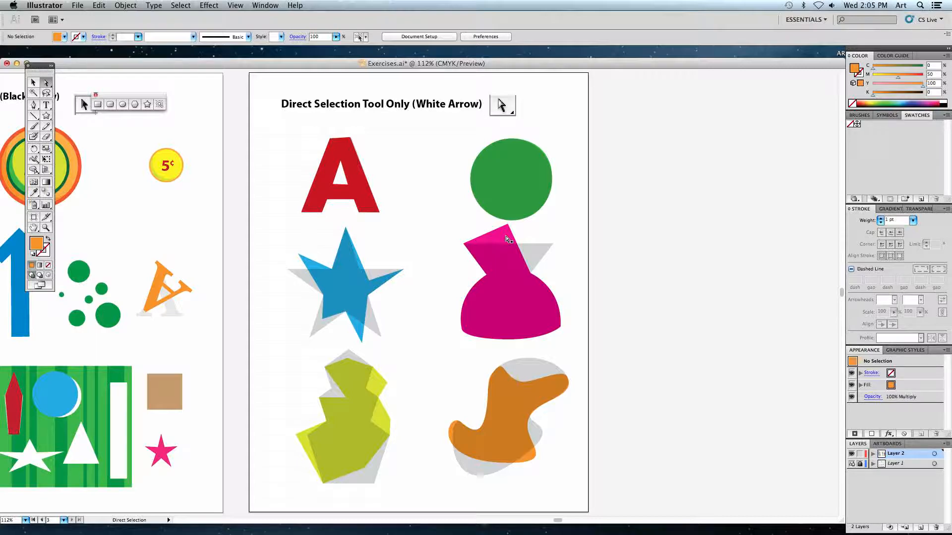
pyautogui.press('super+w')
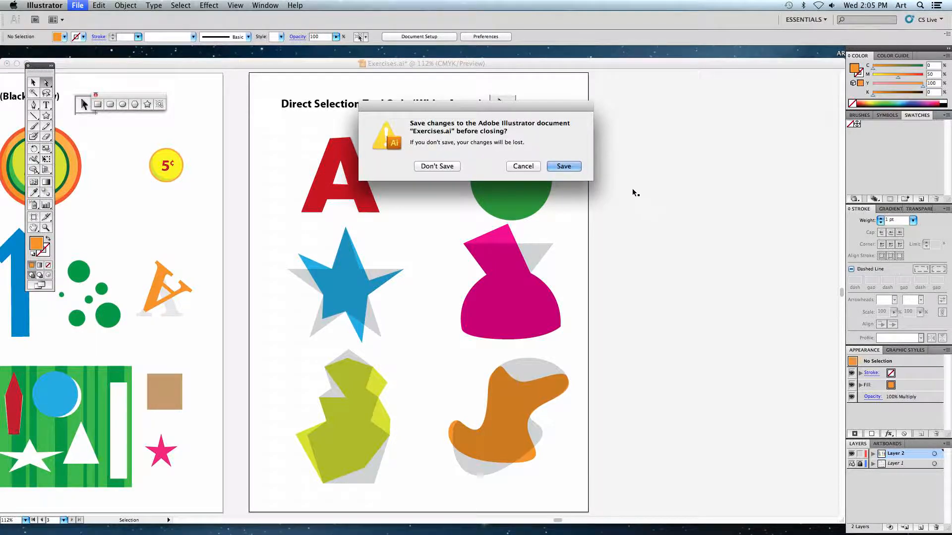
pyautogui.click(433, 163)
pyautogui.click(420, 247)
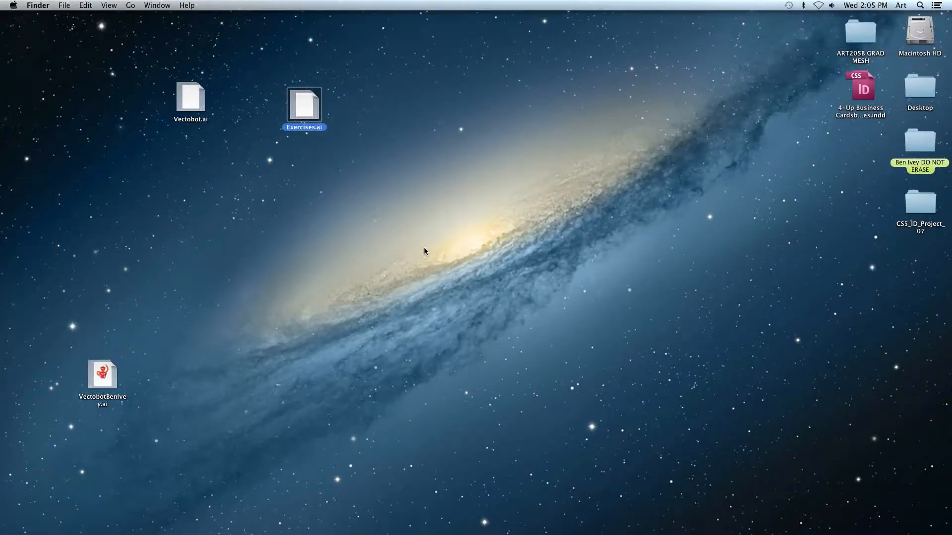
# Step: Open Vectobot.ai from the desktop, activate the Selection tool and show the Head row of the robot parts sheet at 200%
pyautogui.doubleClick(192, 102)
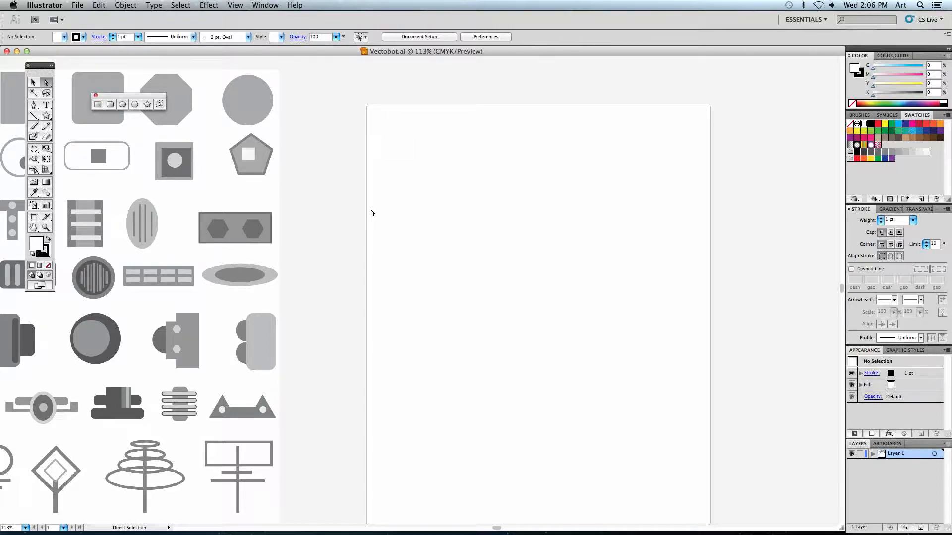
pyautogui.click(34, 83)
pyautogui.press('space')
pyautogui.moveTo(290, 210); pyautogui.dragTo(511, 195)
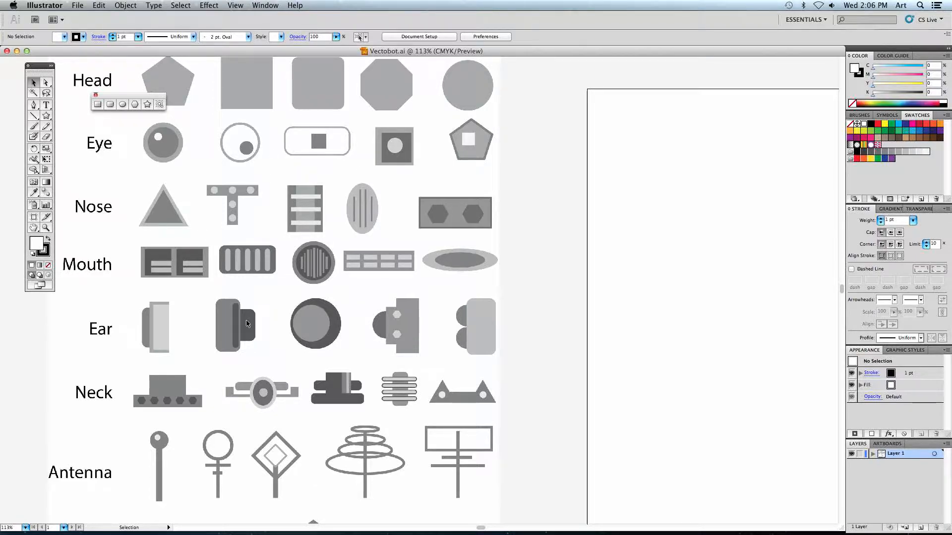
pyautogui.press('space')
pyautogui.press('super+equal')
pyautogui.press('super+equal')
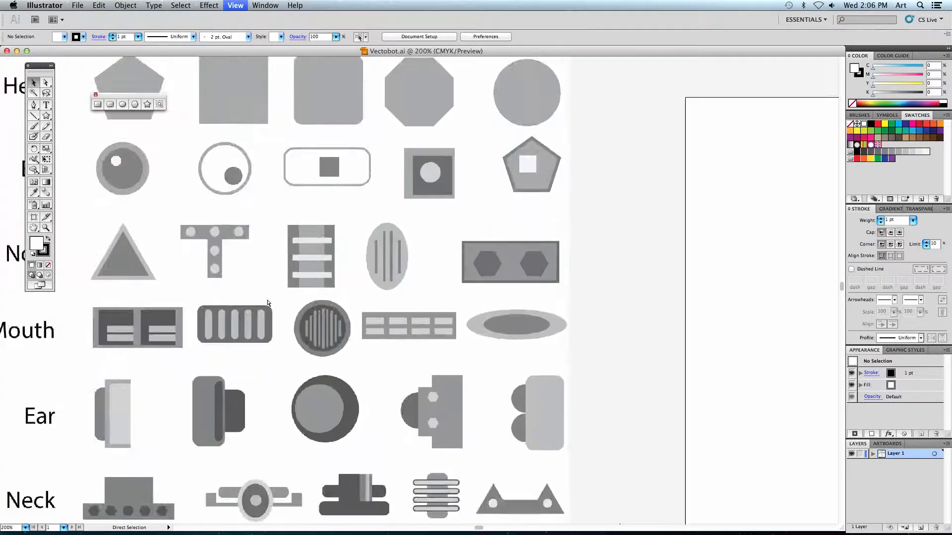
pyautogui.moveTo(181, 181); pyautogui.dragTo(373, 376)
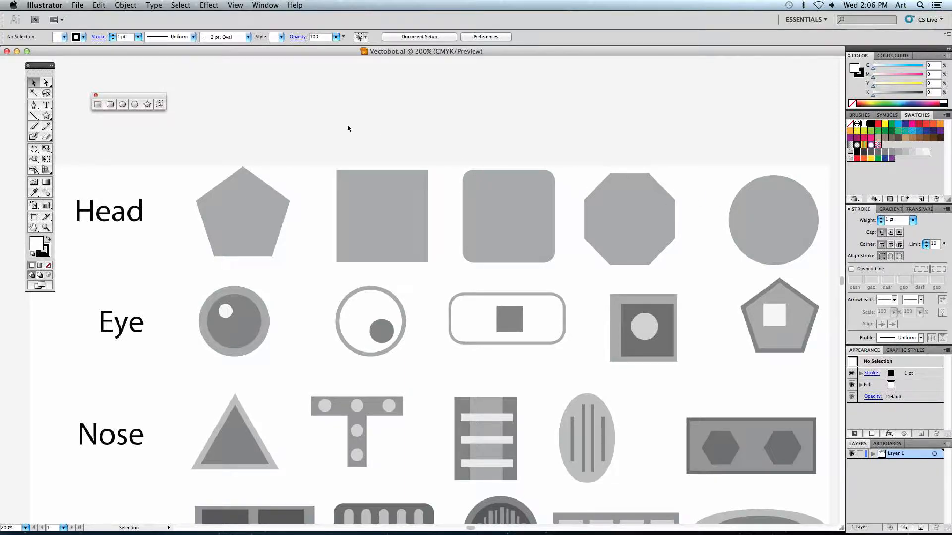
# Step: Draw a five-sided polygon about 1.31 by 1.25 in over the gray pentagon in the Head row
pyautogui.click(134, 105)
pyautogui.moveTo(240, 221); pyautogui.dragTo(281, 284)
pyautogui.press('Down')
pyautogui.press('Down')
pyautogui.press('Down')
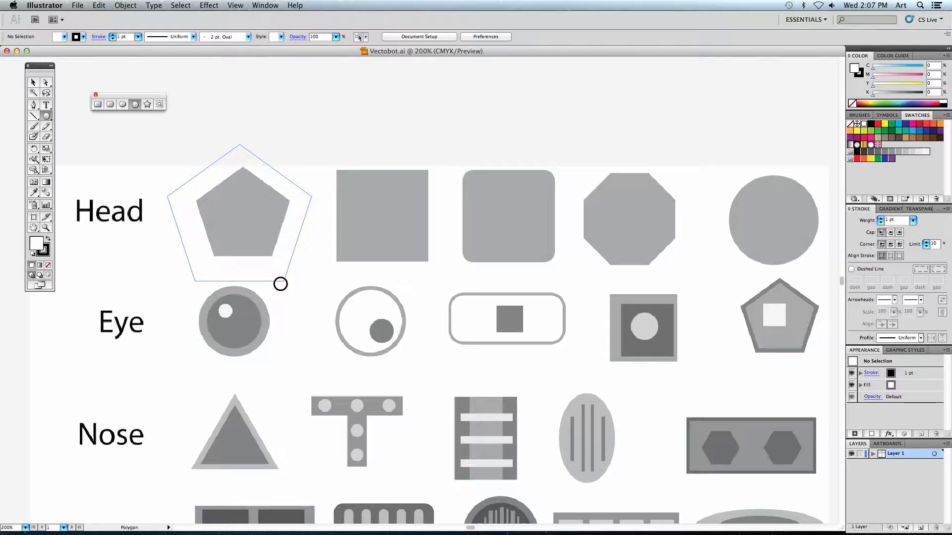
pyautogui.moveTo(280, 284); pyautogui.dragTo(272, 257)
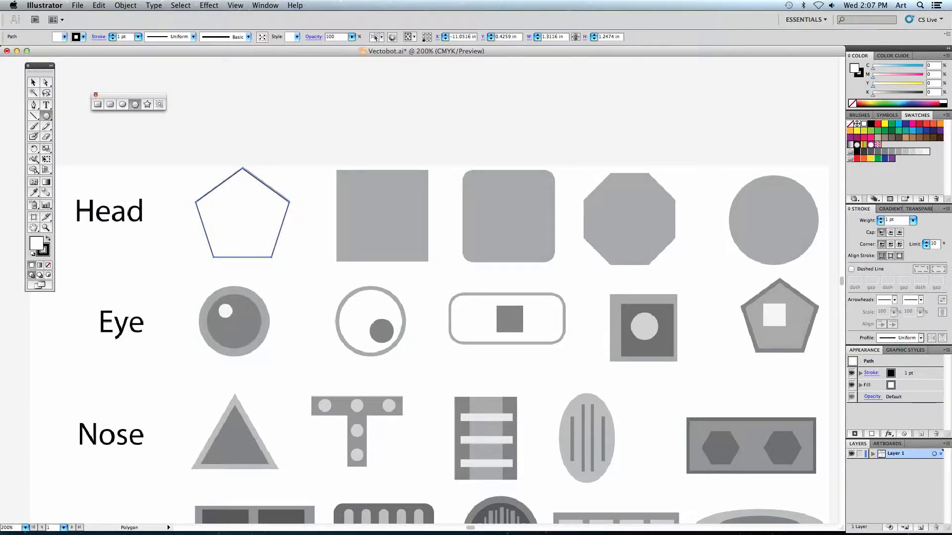
# Step: Remove the pentagon's stroke and fill it with turquoise 0CE5E5 (C 59, M 0, Y 20, K 0)
pyautogui.click(43, 250)
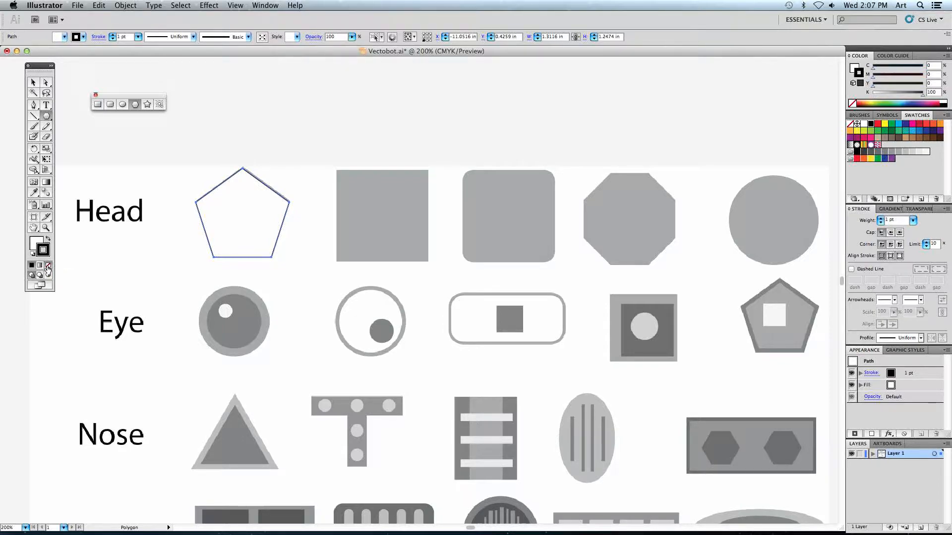
pyautogui.click(48, 266)
pyautogui.doubleClick(36, 243)
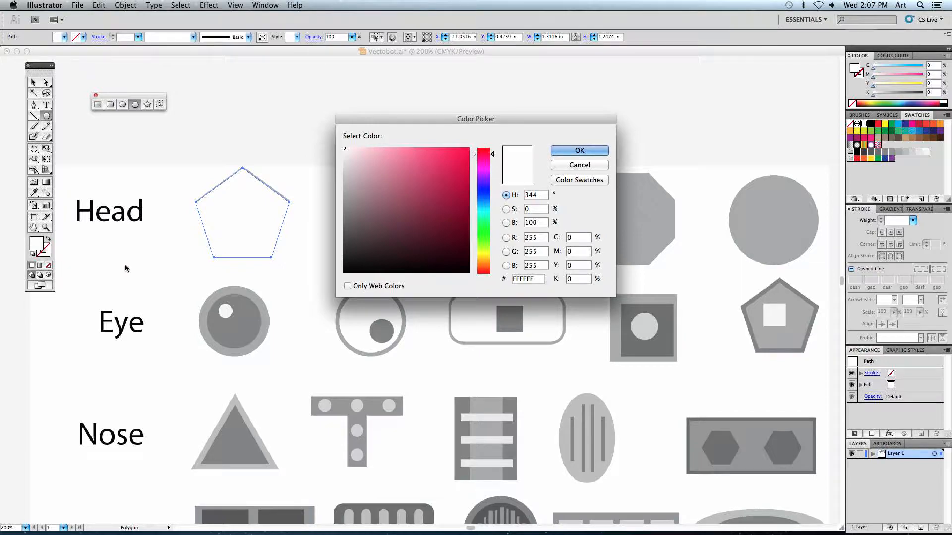
pyautogui.click(483, 214)
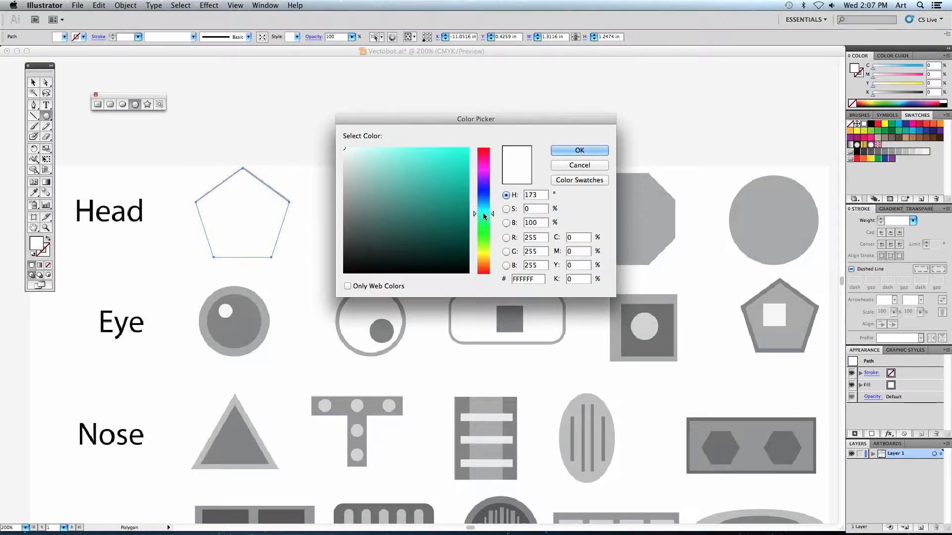
pyautogui.click(579, 150)
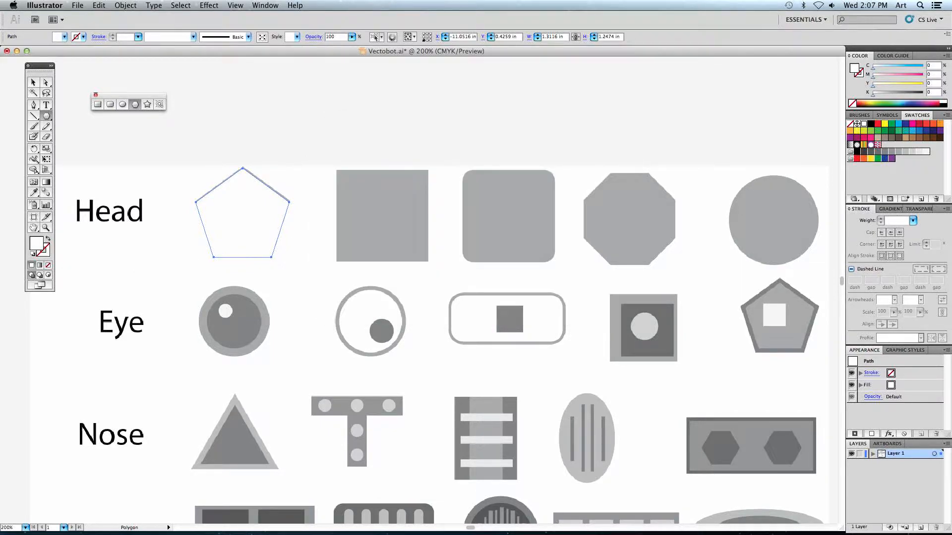
pyautogui.doubleClick(36, 244)
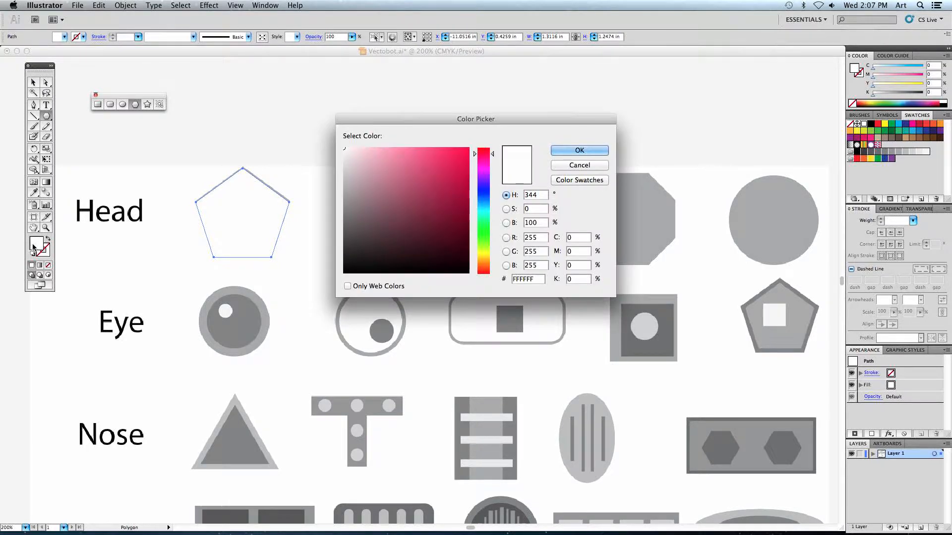
pyautogui.click(483, 212)
pyautogui.click(461, 165)
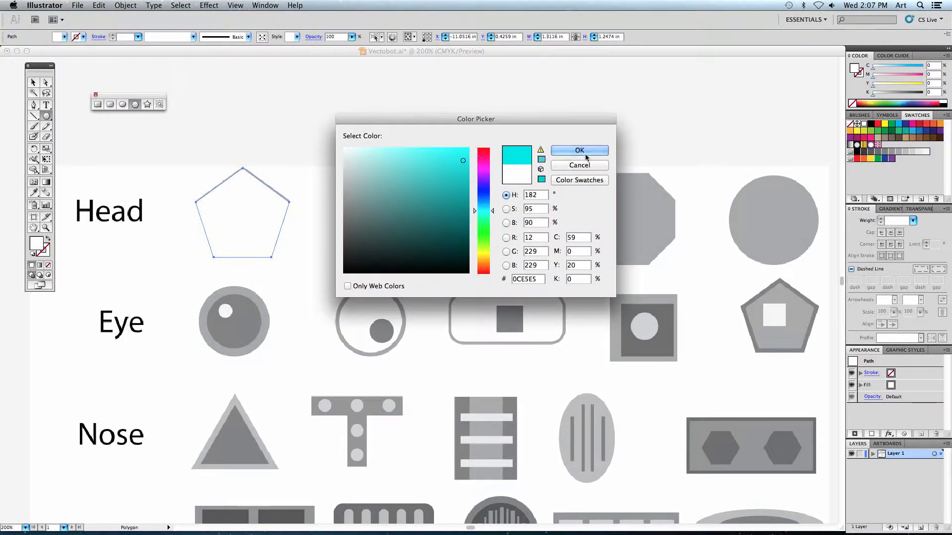
pyautogui.click(579, 150)
# Step: Scale the turquoise pentagon up to about 6.65 by 6.32 in and move it onto the upper part of the blank artboard
pyautogui.click(35, 82)
pyautogui.press('super+1')
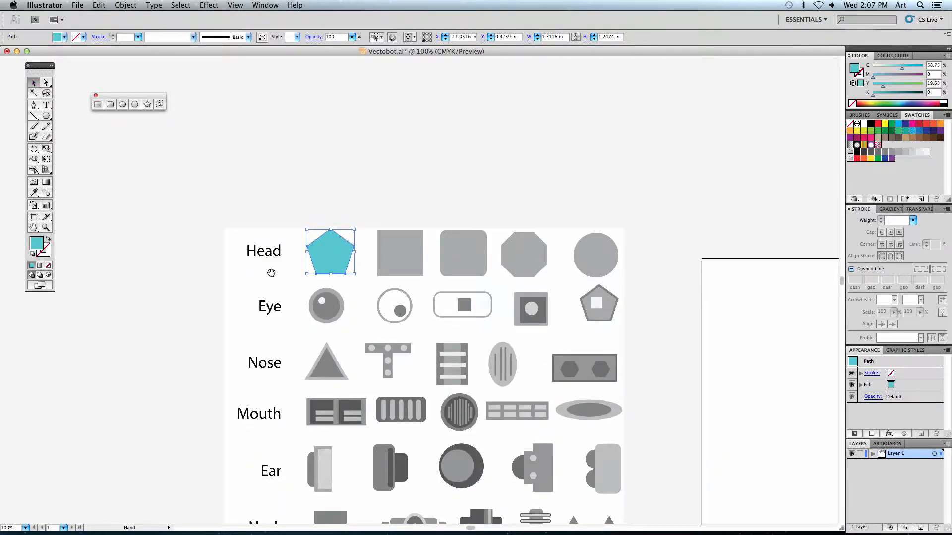
pyautogui.scroll(-3, 280, 229)
pyautogui.hscroll(3, 280, 229)
pyautogui.moveTo(285, 198); pyautogui.dragTo(408, 334)
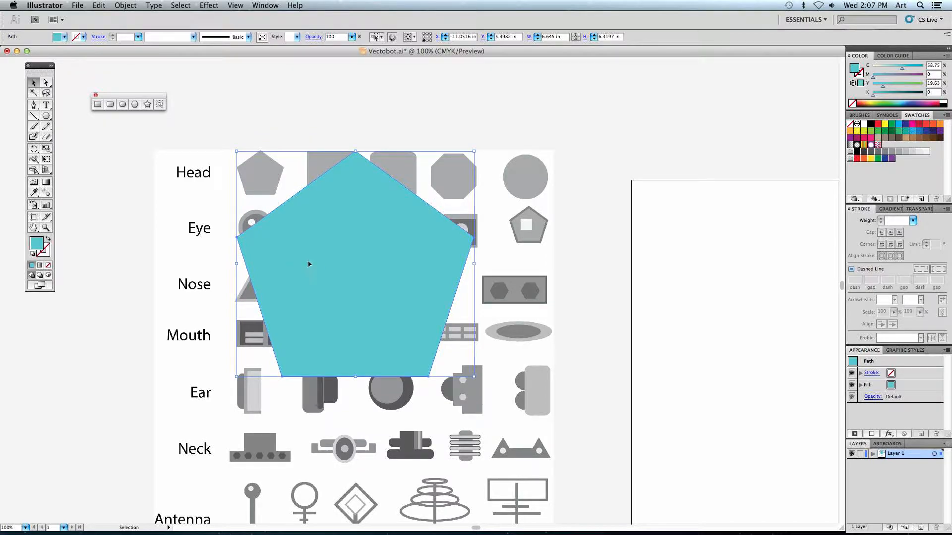
pyautogui.moveTo(449, 306); pyautogui.dragTo(324, 270)
pyautogui.moveTo(217, 219); pyautogui.dragTo(638, 272)
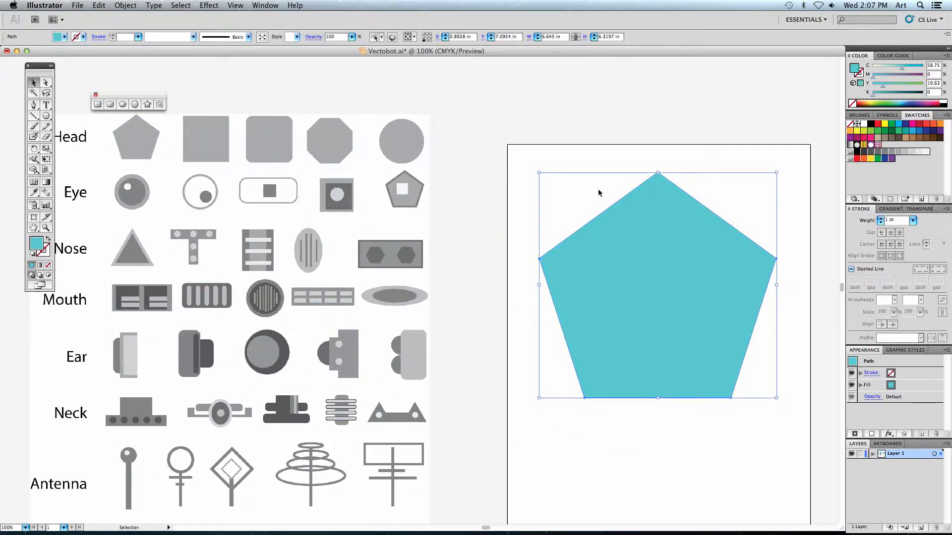
# Step: Activate the Ellipse tool for the Eye row and set the fill colour to blue (C 87, M 81, Y 0, K 0)
pyautogui.moveTo(324, 246); pyautogui.dragTo(392, 256)
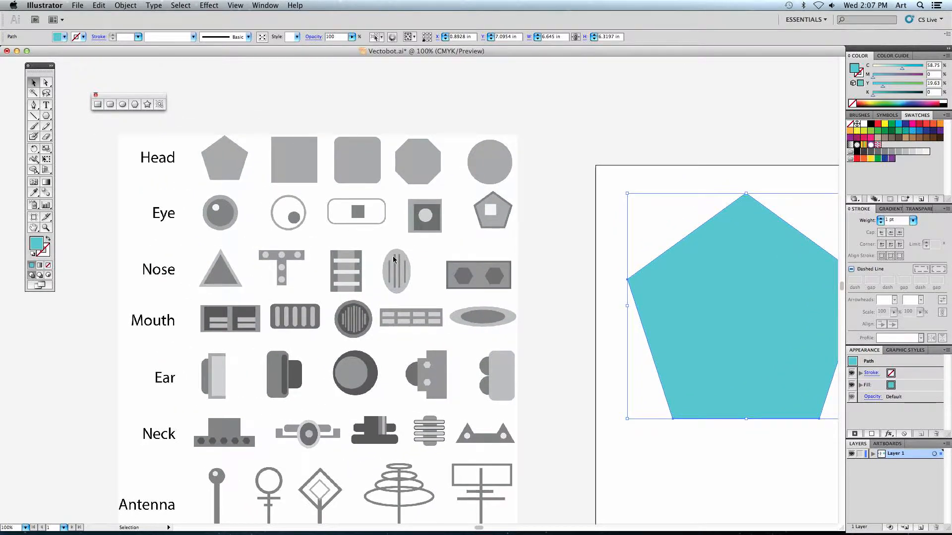
pyautogui.press('super+equal')
pyautogui.press('super+equal')
pyautogui.press('super+equal')
pyautogui.moveTo(302, 181); pyautogui.dragTo(434, 285)
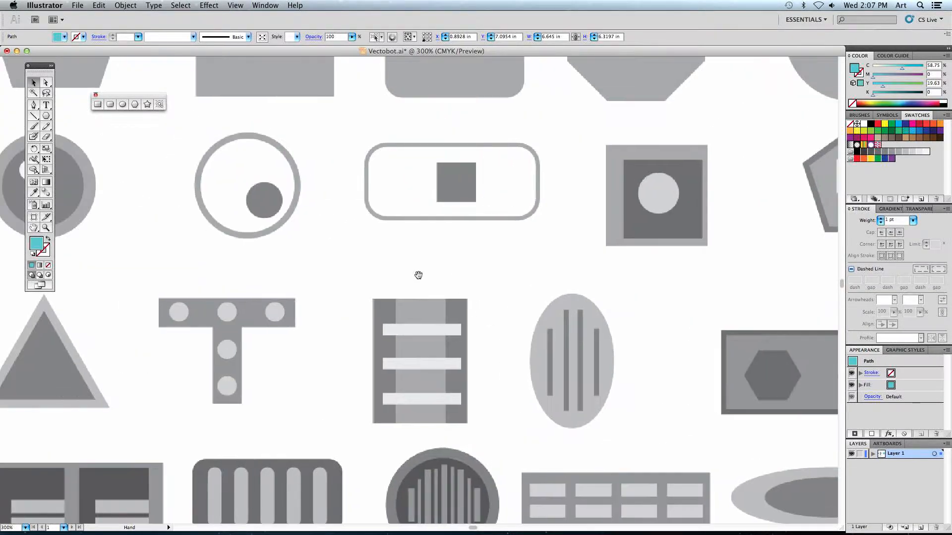
pyautogui.moveTo(363, 250); pyautogui.dragTo(501, 276)
pyautogui.moveTo(411, 256); pyautogui.dragTo(465, 271)
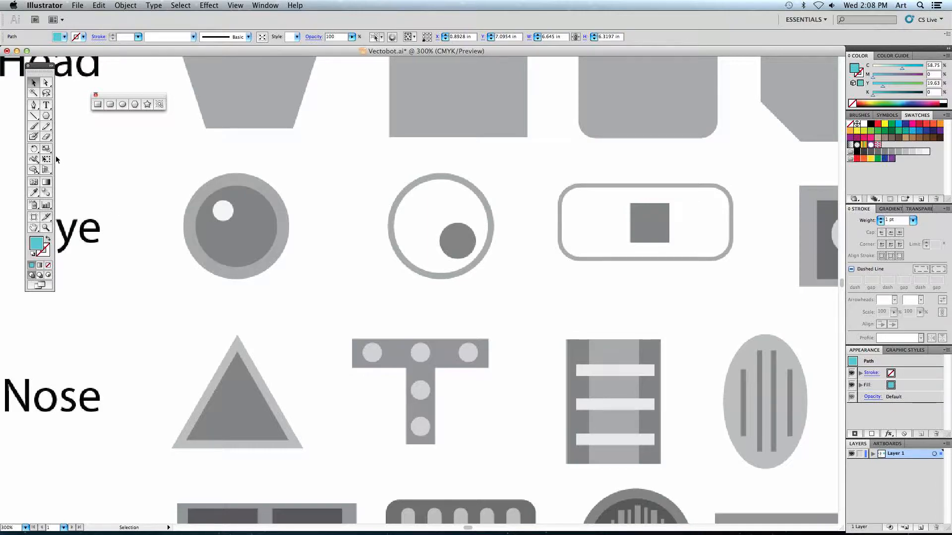
pyautogui.click(123, 103)
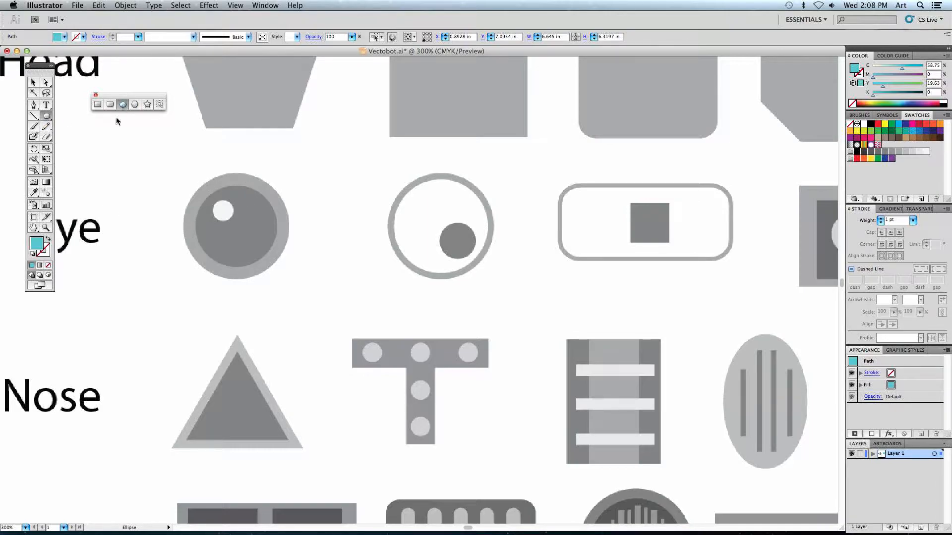
pyautogui.doubleClick(37, 245)
pyautogui.click(477, 201)
pyautogui.click(483, 192)
pyautogui.click(563, 149)
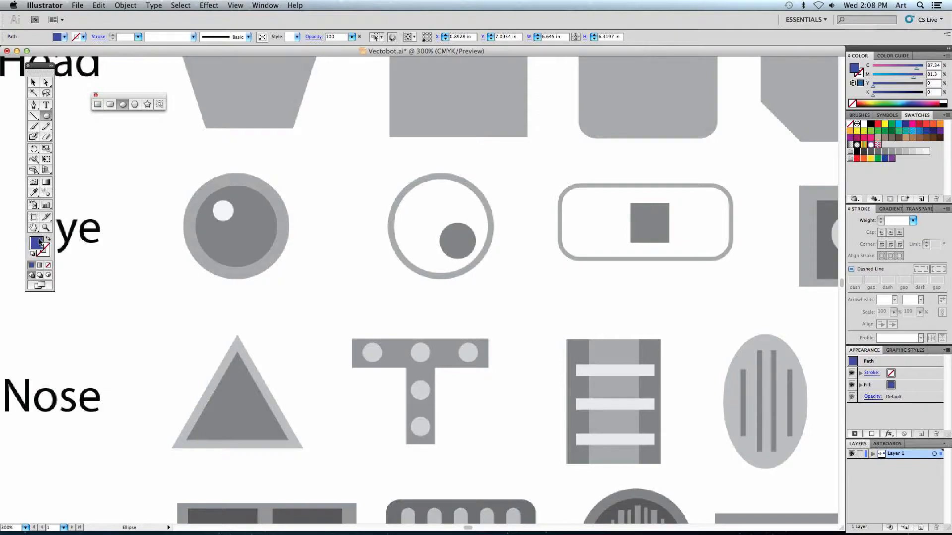
# Step: Set the stroke colour to mint green 6AE5AA (C 51, M 0, Y 47, K 0)
pyautogui.doubleClick(39, 243)
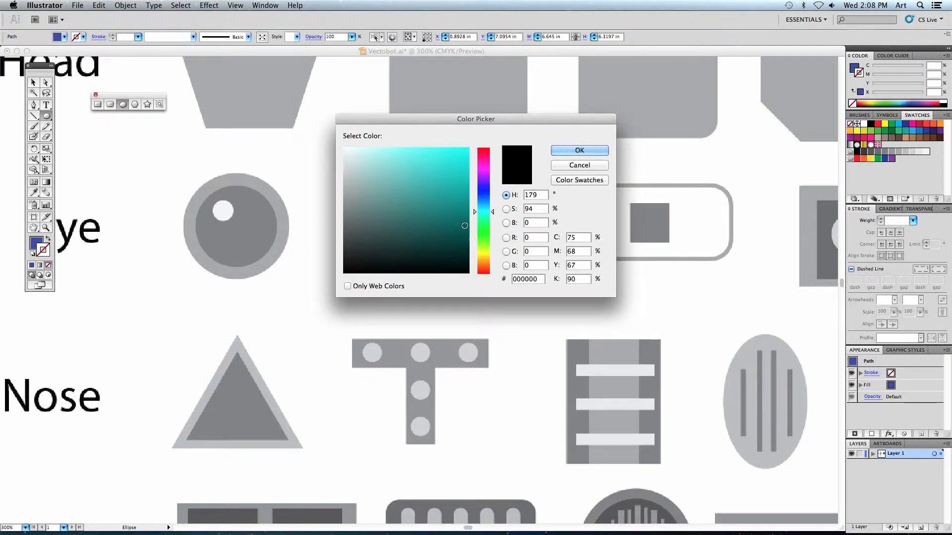
pyautogui.click(479, 221)
pyautogui.moveTo(427, 163); pyautogui.dragTo(410, 161)
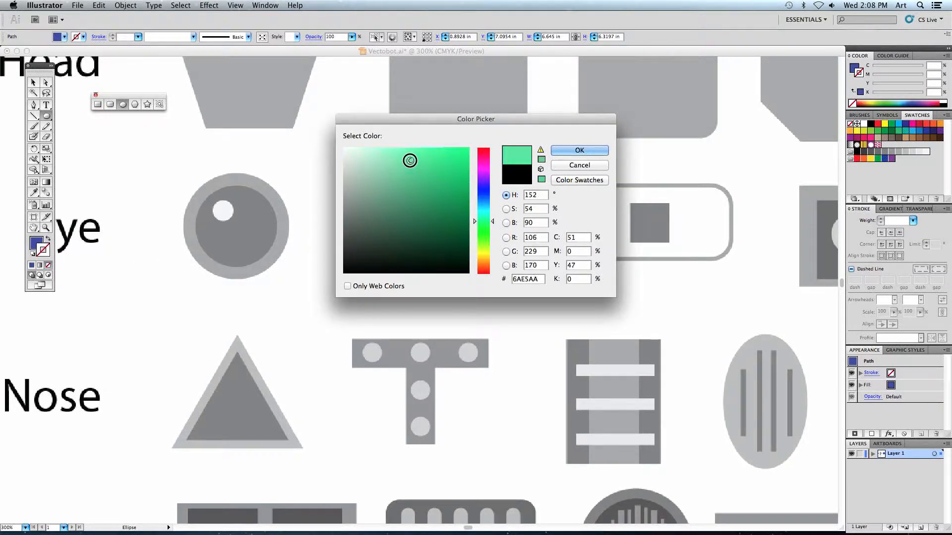
pyautogui.click(597, 150)
# Step: Draw a circle about 0.89 in wide over the first sample eye and move it between the first two eyes
pyautogui.moveTo(190, 185); pyautogui.dragTo(283, 260)
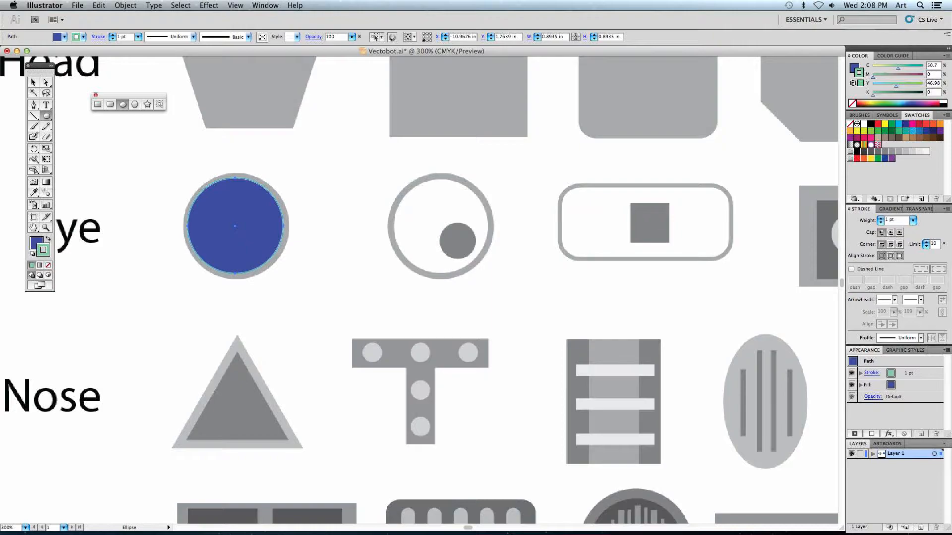
pyautogui.click(34, 82)
pyautogui.moveTo(213, 192); pyautogui.dragTo(330, 204)
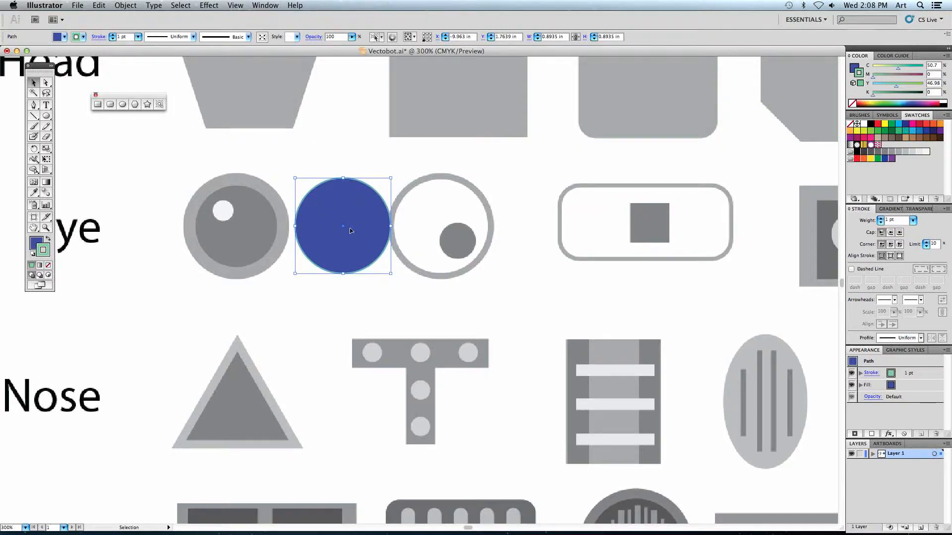
# Step: Thicken the blue circle's green stroke to 9 pt and deselect the circle
pyautogui.click(114, 35)
pyautogui.click(114, 35)
pyautogui.click(114, 35)
pyautogui.click(114, 36)
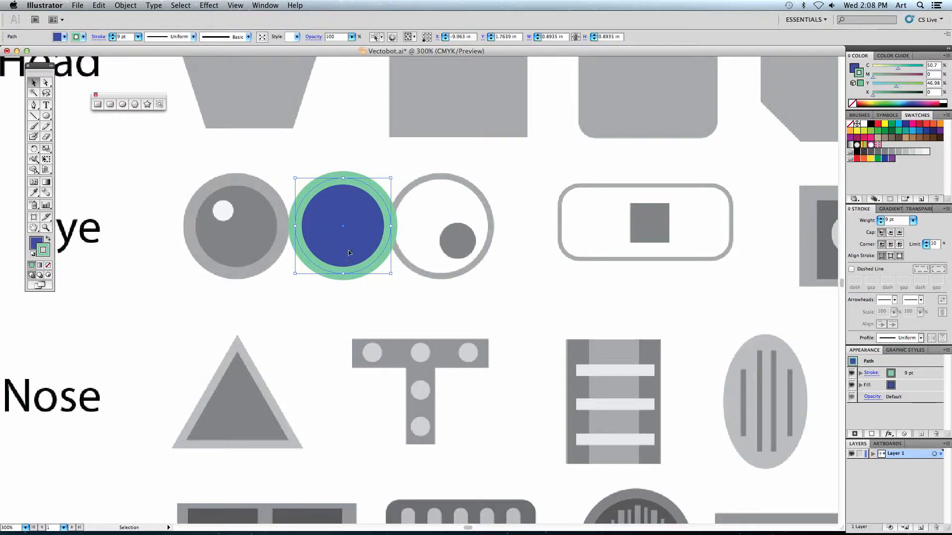
pyautogui.click(273, 163)
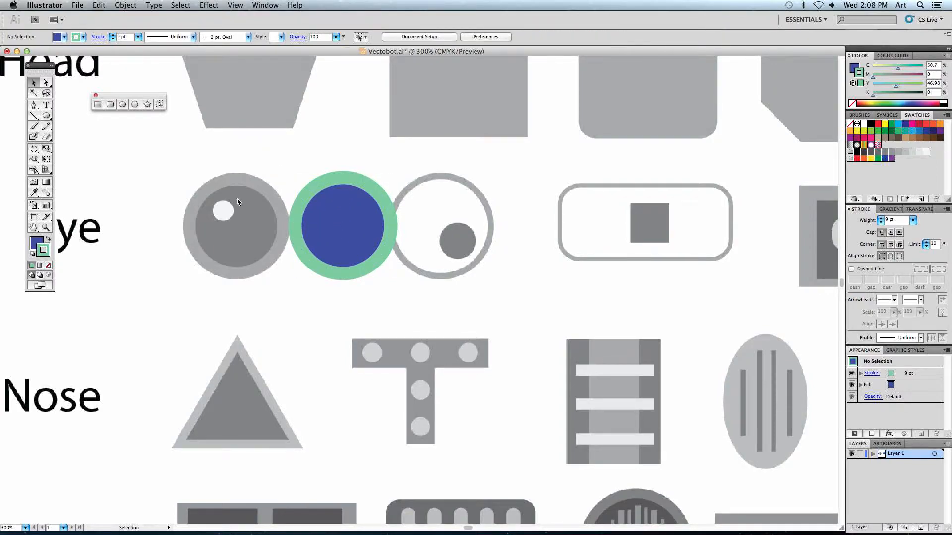
# Step: Set the fill to white and the stroke to none with the Ellipse tool active, ready for the eye's highlight
pyautogui.doubleClick(38, 243)
pyautogui.moveTo(349, 166); pyautogui.dragTo(334, 148)
pyautogui.click(579, 150)
pyautogui.click(122, 106)
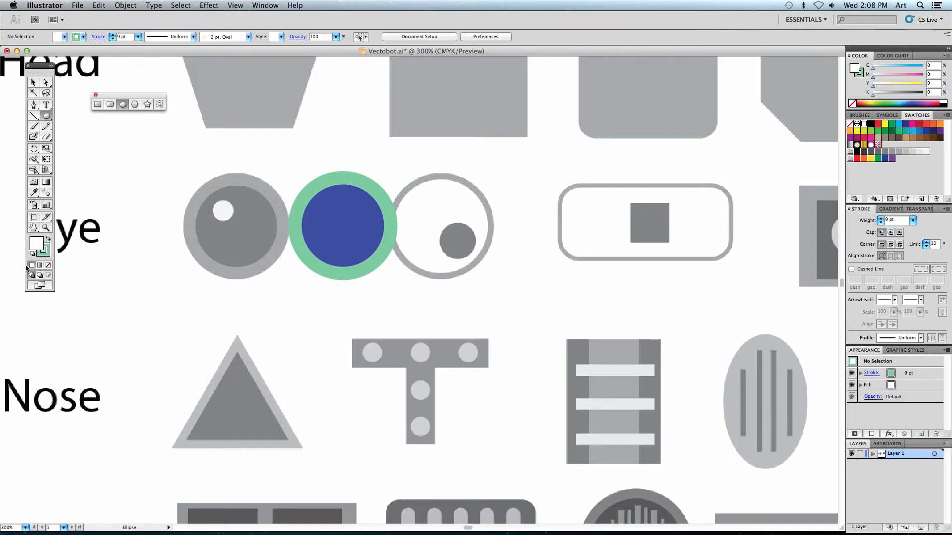
pyautogui.click(47, 254)
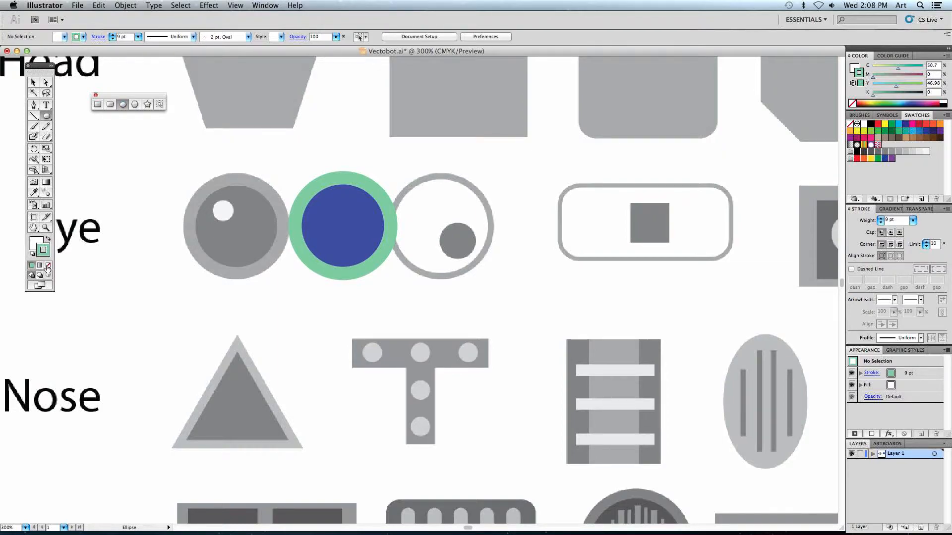
pyautogui.click(48, 266)
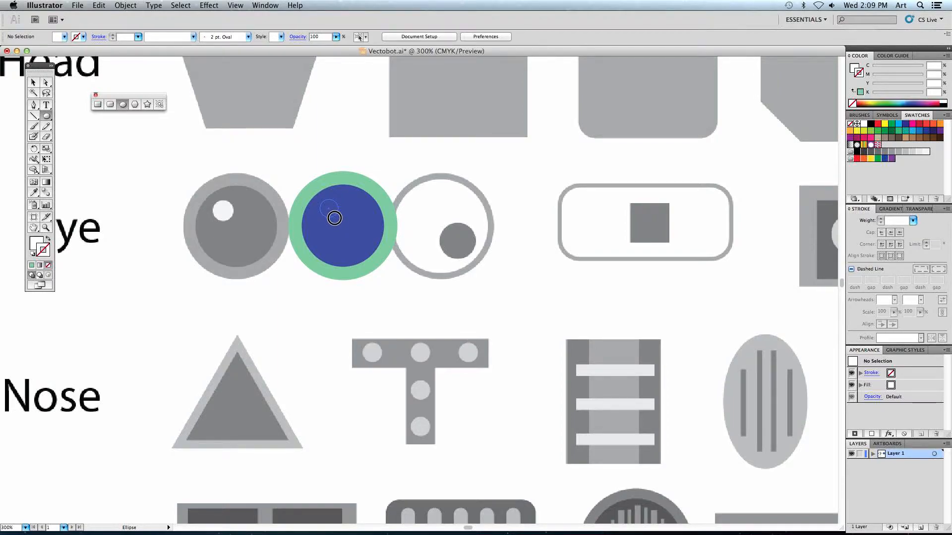
# Step: Draw a small white highlight circle about 0.17 in wide on the upper-left part of the blue eye
pyautogui.moveTo(334, 218); pyautogui.dragTo(337, 218)
pyautogui.click(37, 86)
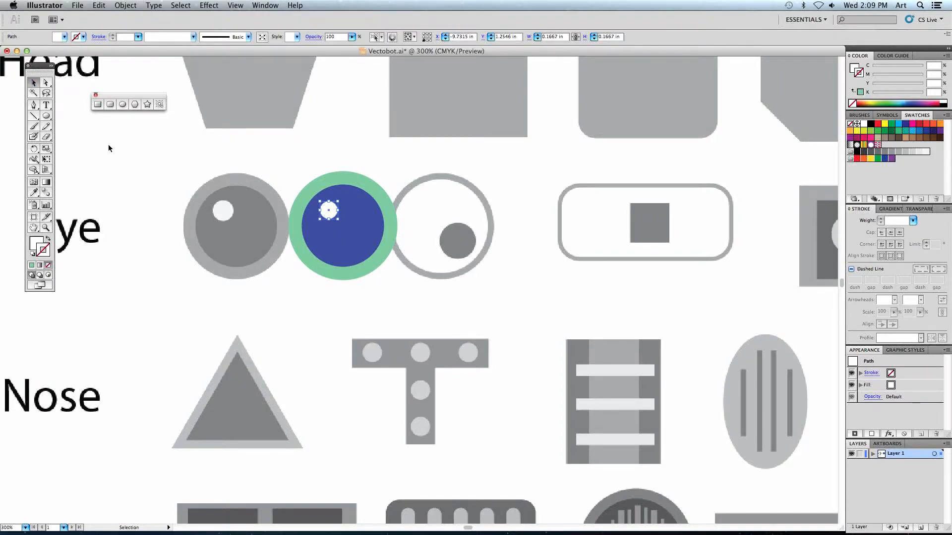
pyautogui.click(109, 147)
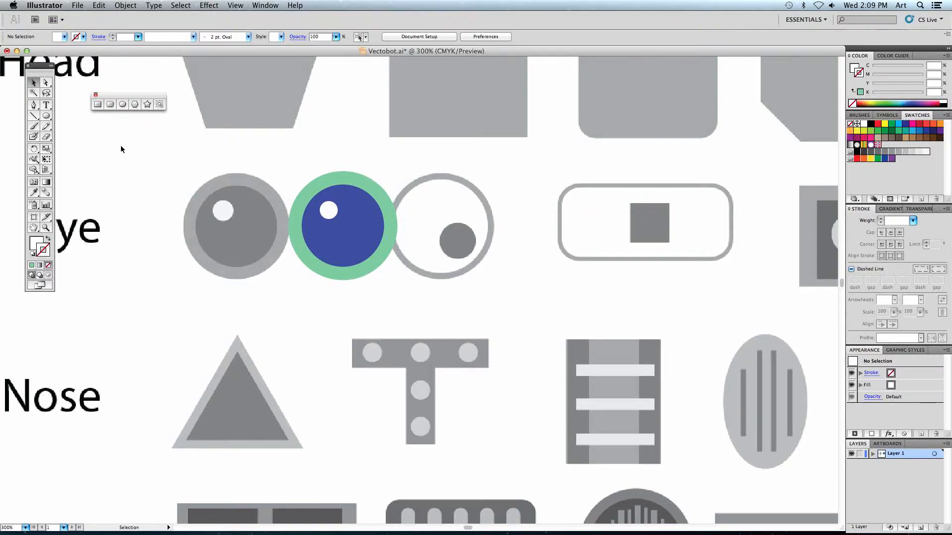
# Step: Select the whole eye and move it onto the upper-left part of the large pentagon, at about X 2.33 in, Y 3.65 in
pyautogui.moveTo(291, 166); pyautogui.dragTo(424, 289)
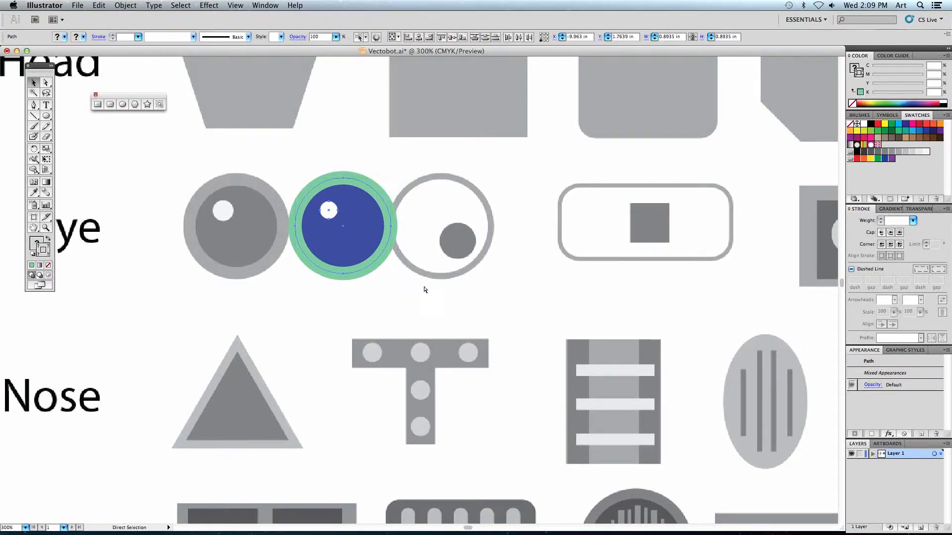
pyautogui.press('super+minus')
pyautogui.press('super+minus')
pyautogui.press('super+minus')
pyautogui.moveTo(425, 238); pyautogui.dragTo(230, 167)
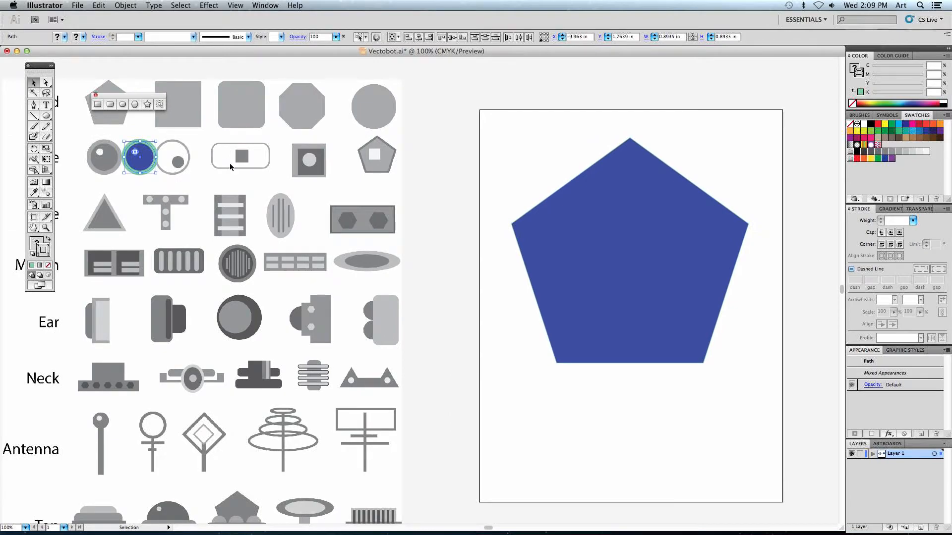
pyautogui.moveTo(147, 163); pyautogui.dragTo(609, 219)
pyautogui.moveTo(525, 190); pyautogui.dragTo(442, 180)
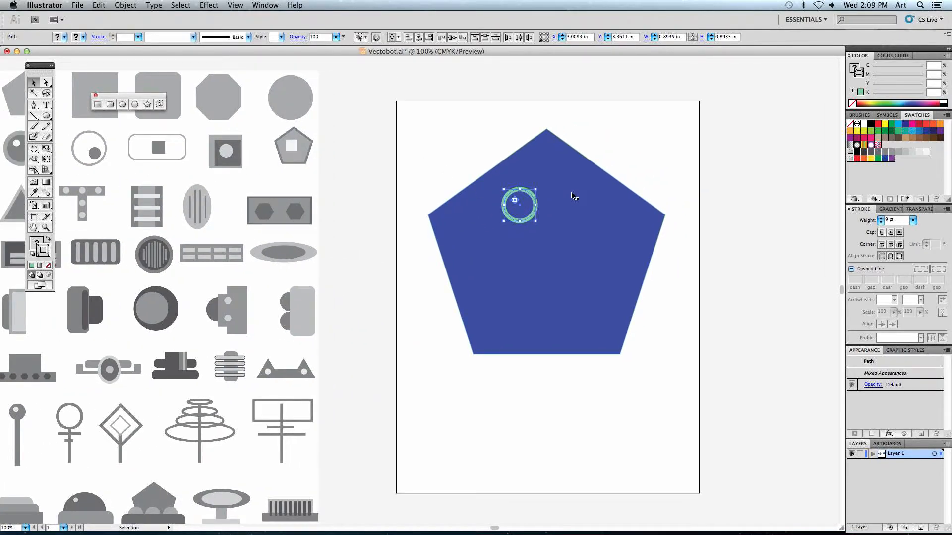
pyautogui.moveTo(534, 209); pyautogui.dragTo(510, 218)
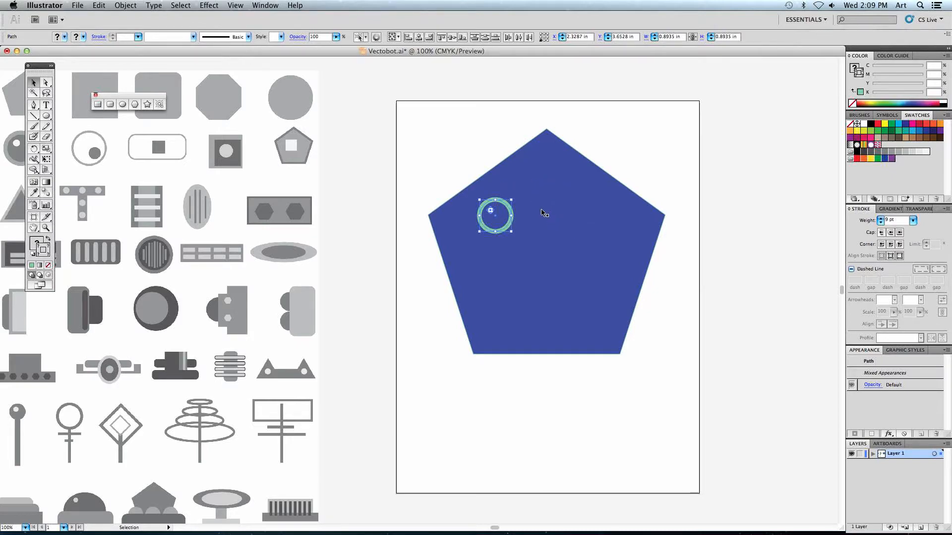
pyautogui.click(475, 151)
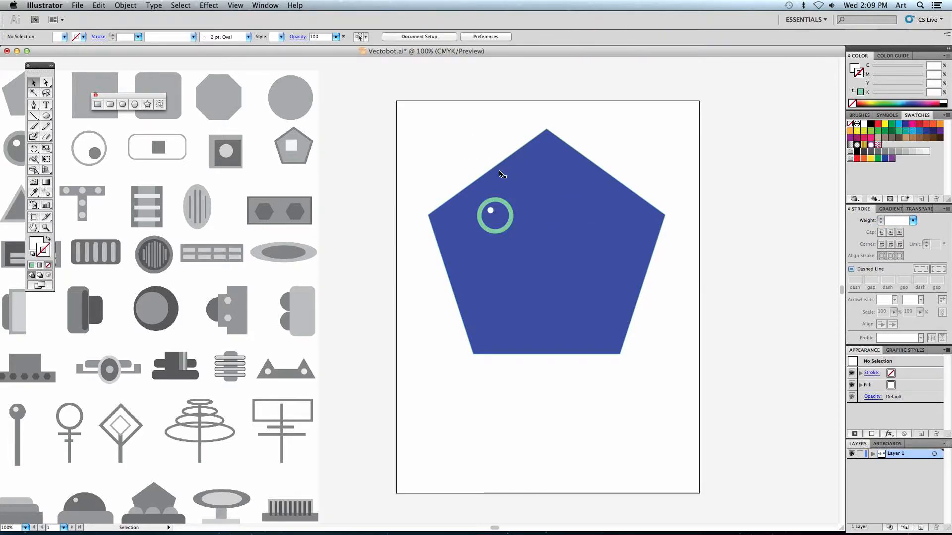
# Step: Fill the large pentagon with pink (C 0, M 42, Y 21, K 0) and deselect it
pyautogui.click(501, 173)
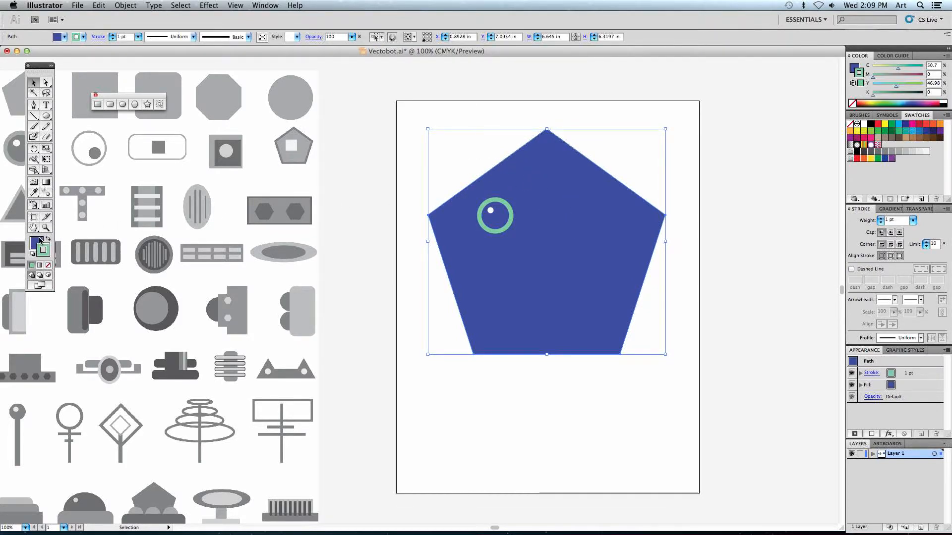
pyautogui.doubleClick(41, 249)
pyautogui.moveTo(483, 193); pyautogui.dragTo(389, 143)
pyautogui.click(437, 148)
pyautogui.click(606, 150)
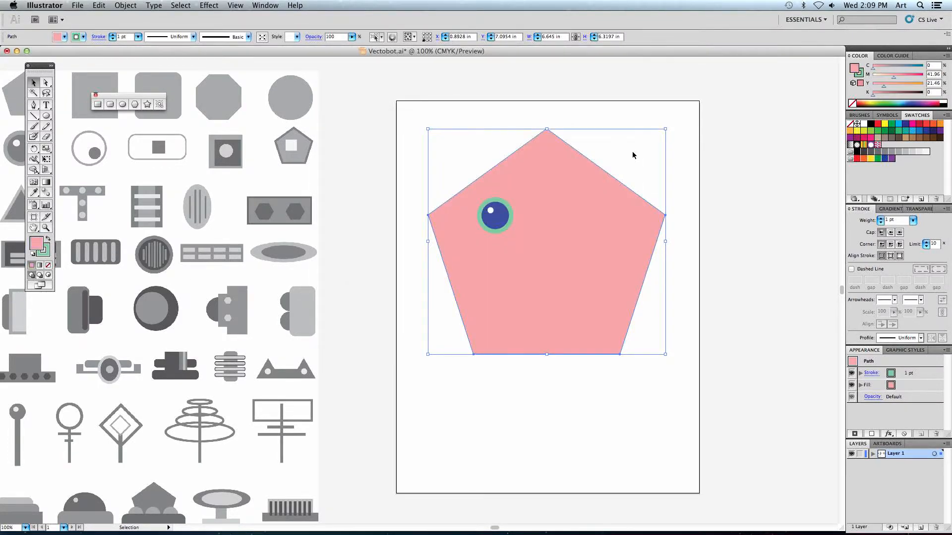
pyautogui.click(631, 152)
# Step: Select the eye's white highlight together with its blue circle and shift them to about X 2.26 in, Y 3.61 in
pyautogui.press('super+equal')
pyautogui.press('super+equal')
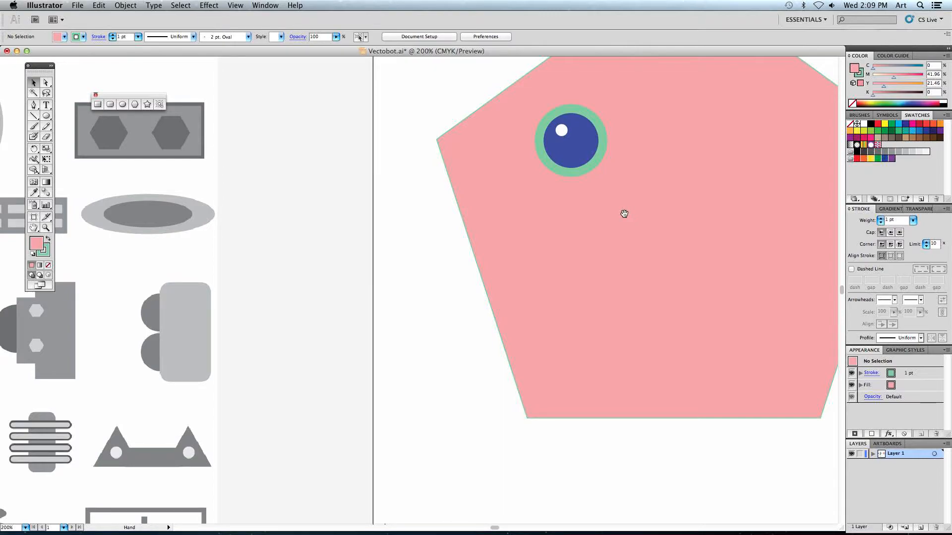
pyautogui.moveTo(623, 214); pyautogui.dragTo(521, 231)
pyautogui.moveTo(539, 168); pyautogui.dragTo(432, 222)
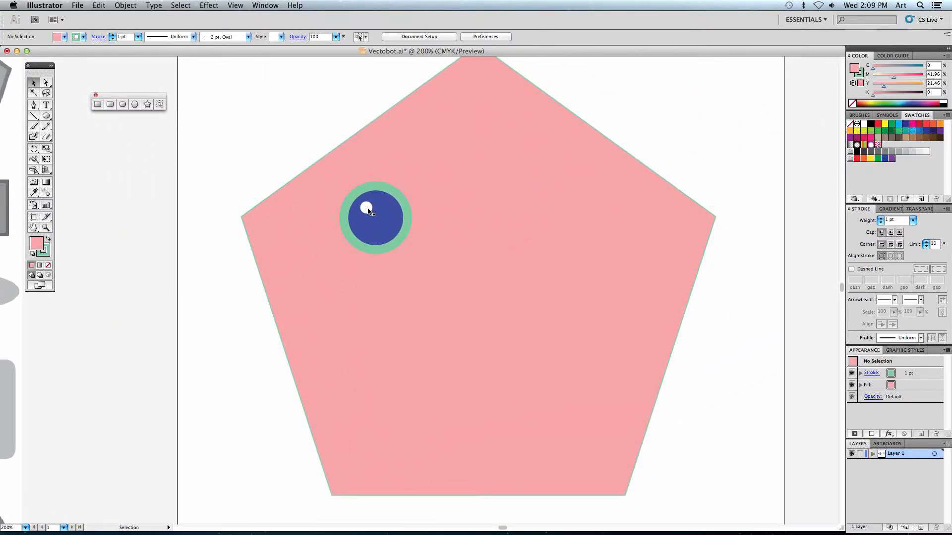
pyautogui.press('super+equal')
pyautogui.press('super+equal')
pyautogui.moveTo(375, 204); pyautogui.dragTo(250, 296)
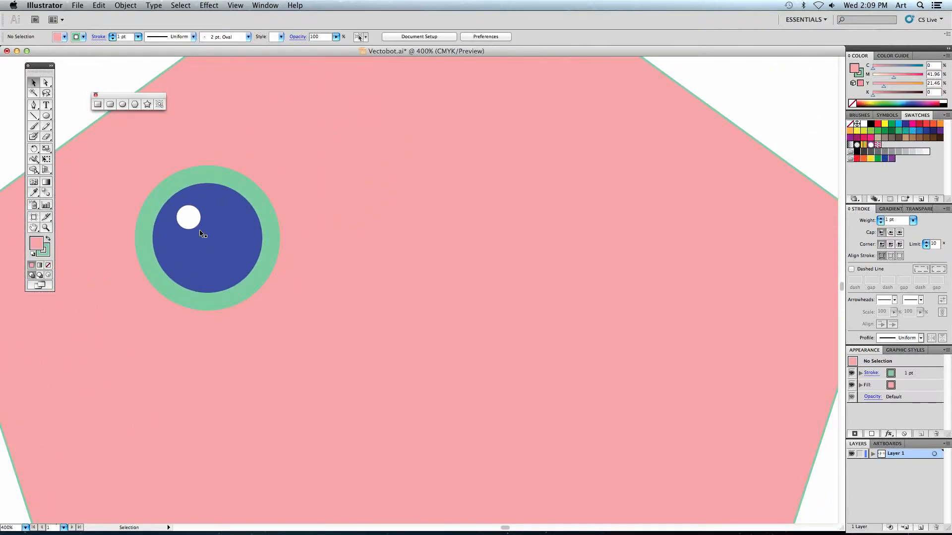
pyautogui.click(188, 216)
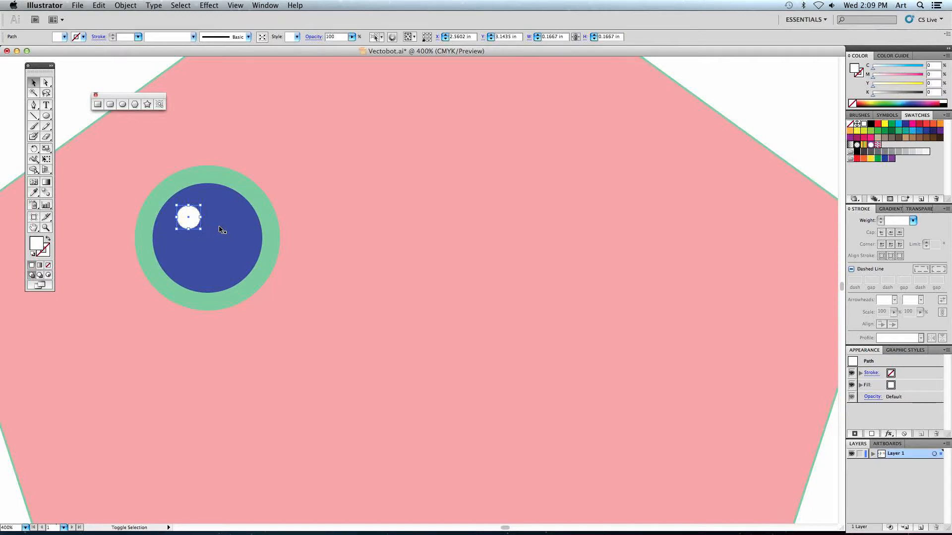
pyautogui.keyDown('shift'); pyautogui.click(221, 231); pyautogui.keyUp('shift')
pyautogui.moveTo(220, 223)
pyautogui.mouseDown()
pyautogui.moveTo(225, 233)
pyautogui.moveTo(293, 239)
pyautogui.moveTo(221, 233)
pyautogui.mouseUp()
pyautogui.moveTo(230, 233); pyautogui.dragTo(282, 238)
pyautogui.moveTo(279, 244); pyautogui.dragTo(212, 217)
# Step: Copy and paste the eye and place the duplicate on the pentagon's right half at about X 4.63 in, Y 3.56 in
pyautogui.click(98, 6)
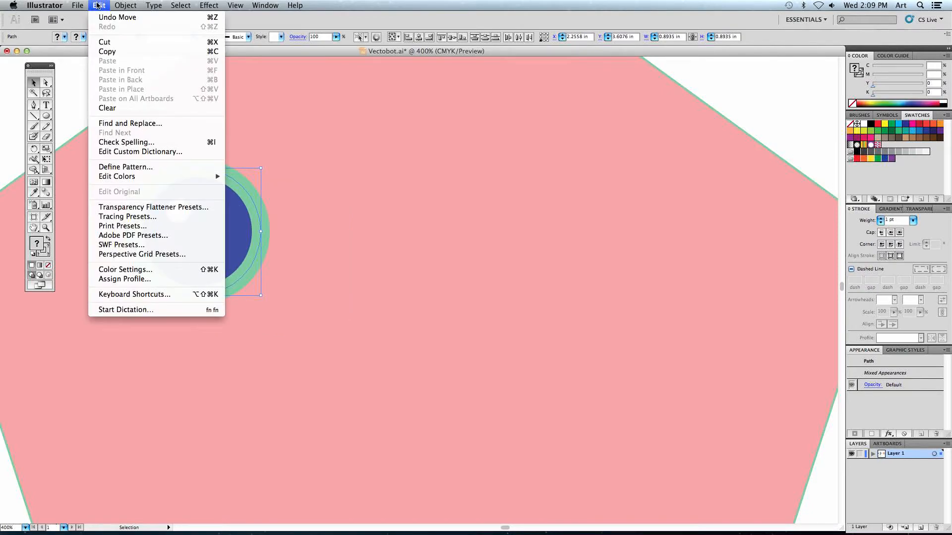
pyautogui.click(107, 52)
pyautogui.click(99, 6)
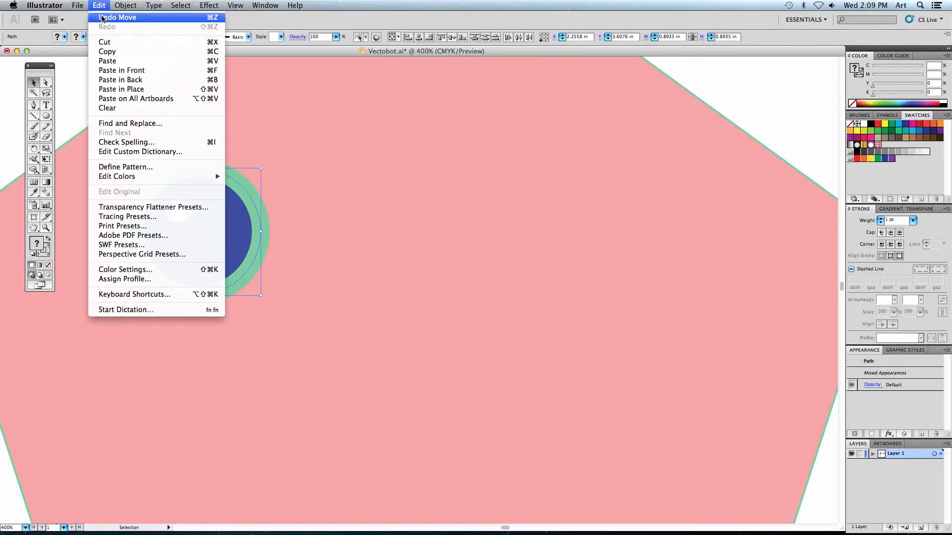
pyautogui.click(108, 60)
pyautogui.moveTo(409, 290); pyautogui.dragTo(526, 224)
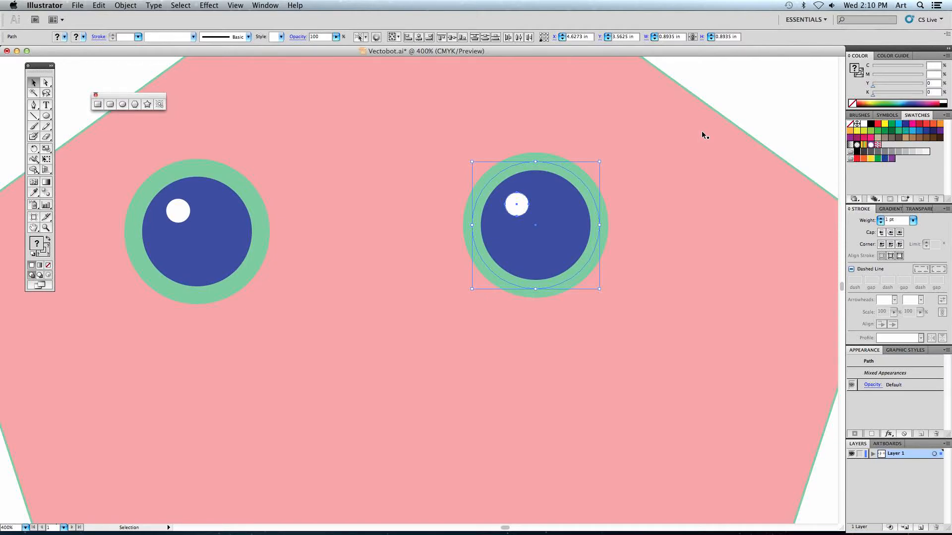
pyautogui.press('super+0')
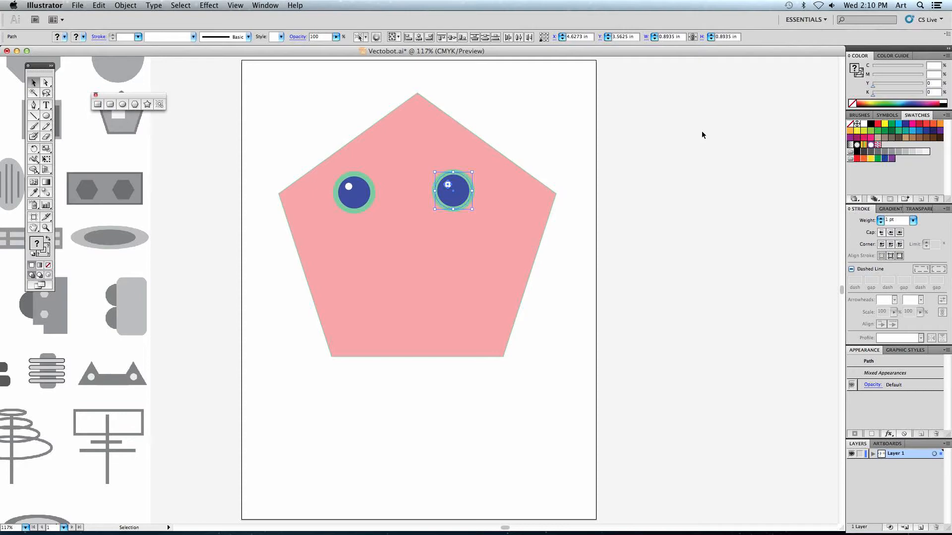
pyautogui.click(257, 155)
# Step: Open the finished example robot document from the desktop to view the completed design
pyautogui.hscroll(-10, 559, 185)
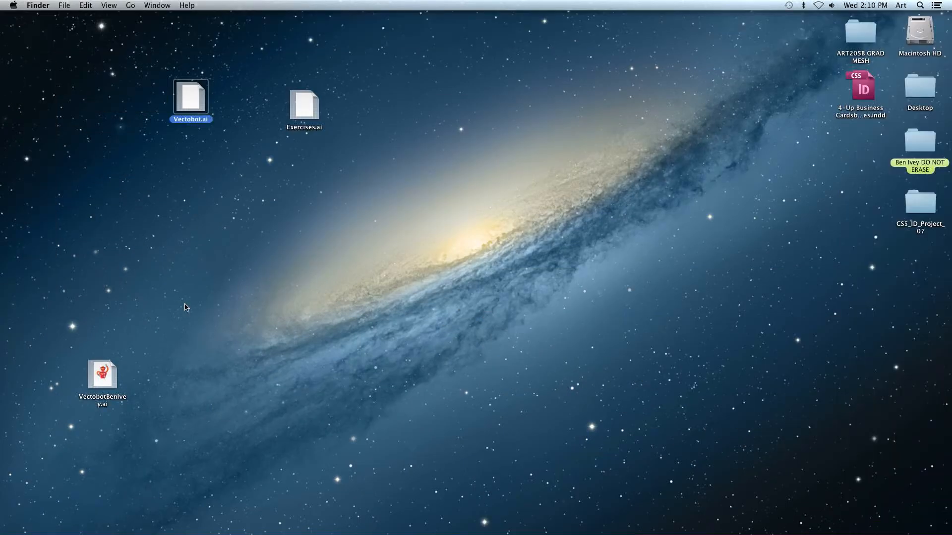
pyautogui.doubleClick(114, 365)
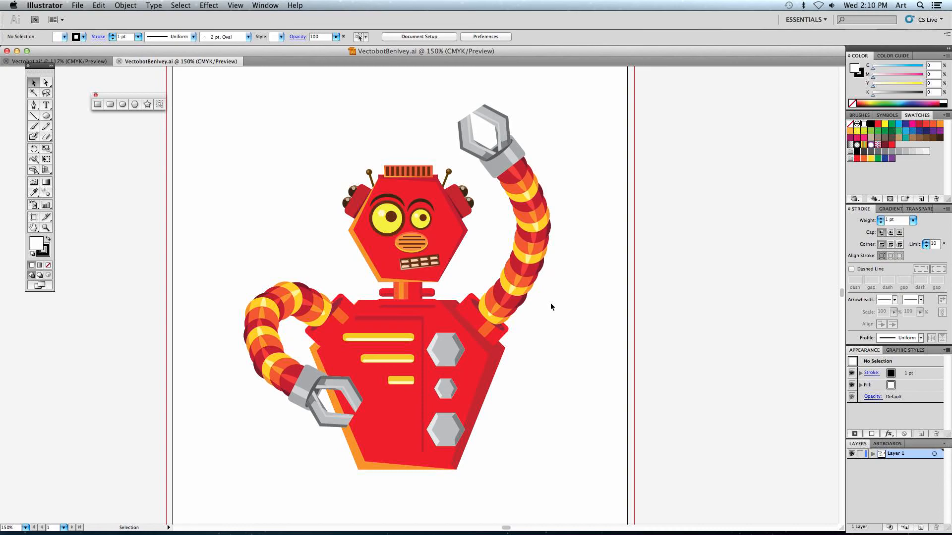
pyautogui.moveTo(412, 530)
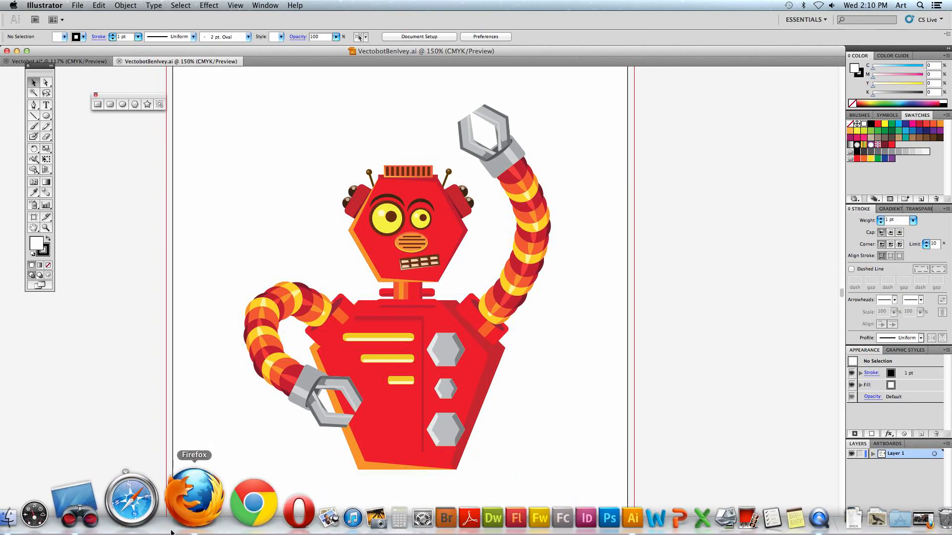